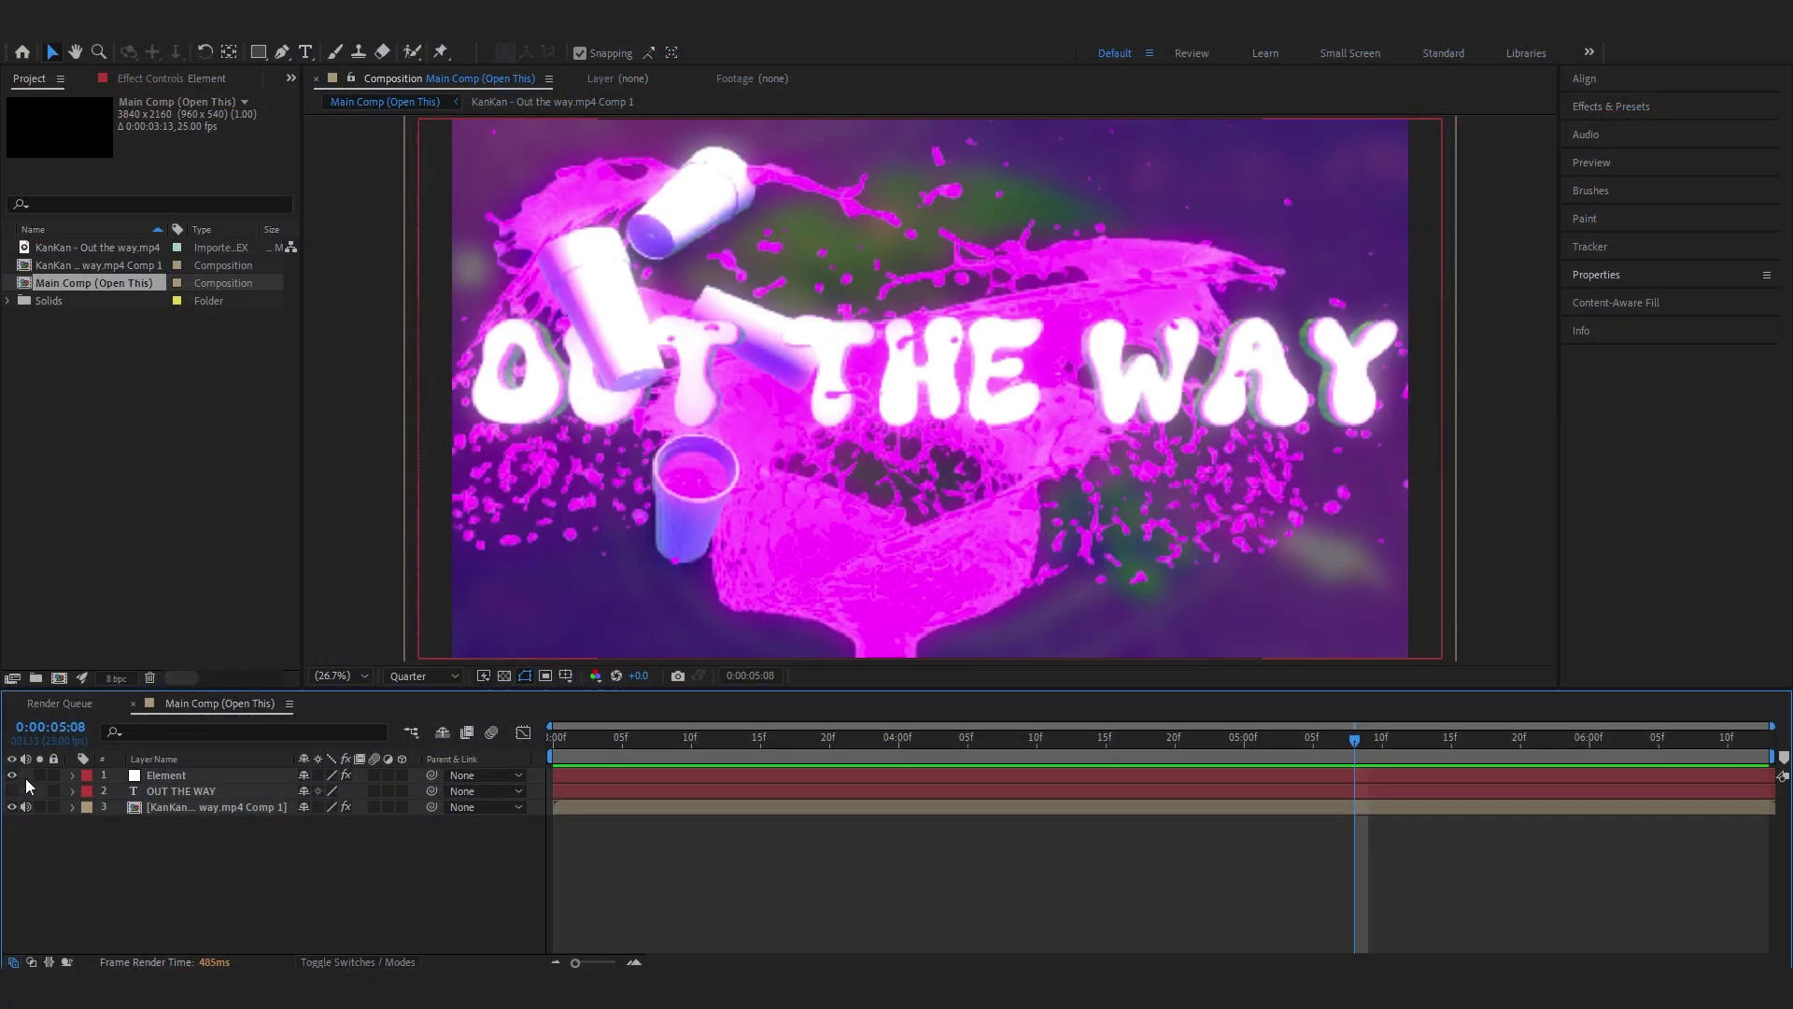
Hide the 3D Element and OUT THE WAY title layers so only the blurred background shows
{"action": "left_click", "coordinate": [1183, 598]}
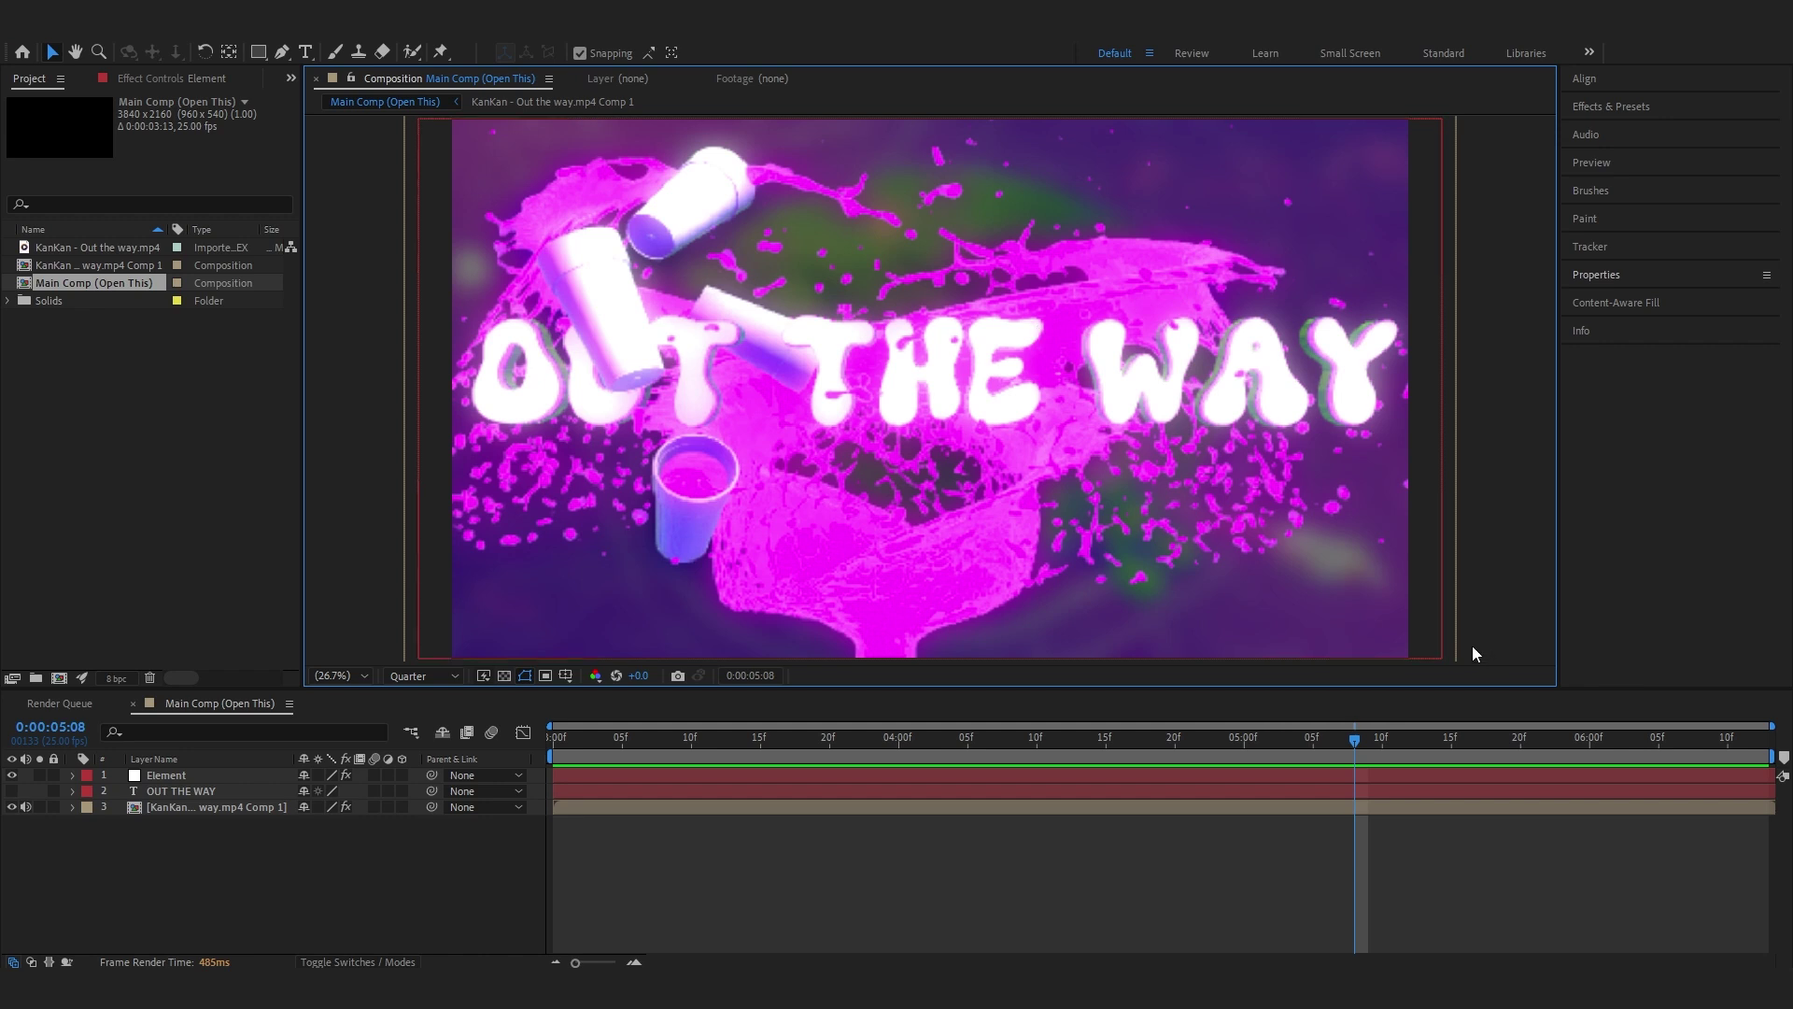
{"action": "left_click_drag", "start_coordinate": [12, 777], "coordinate": [12, 792]}
{"action": "left_click", "coordinate": [13, 791]}
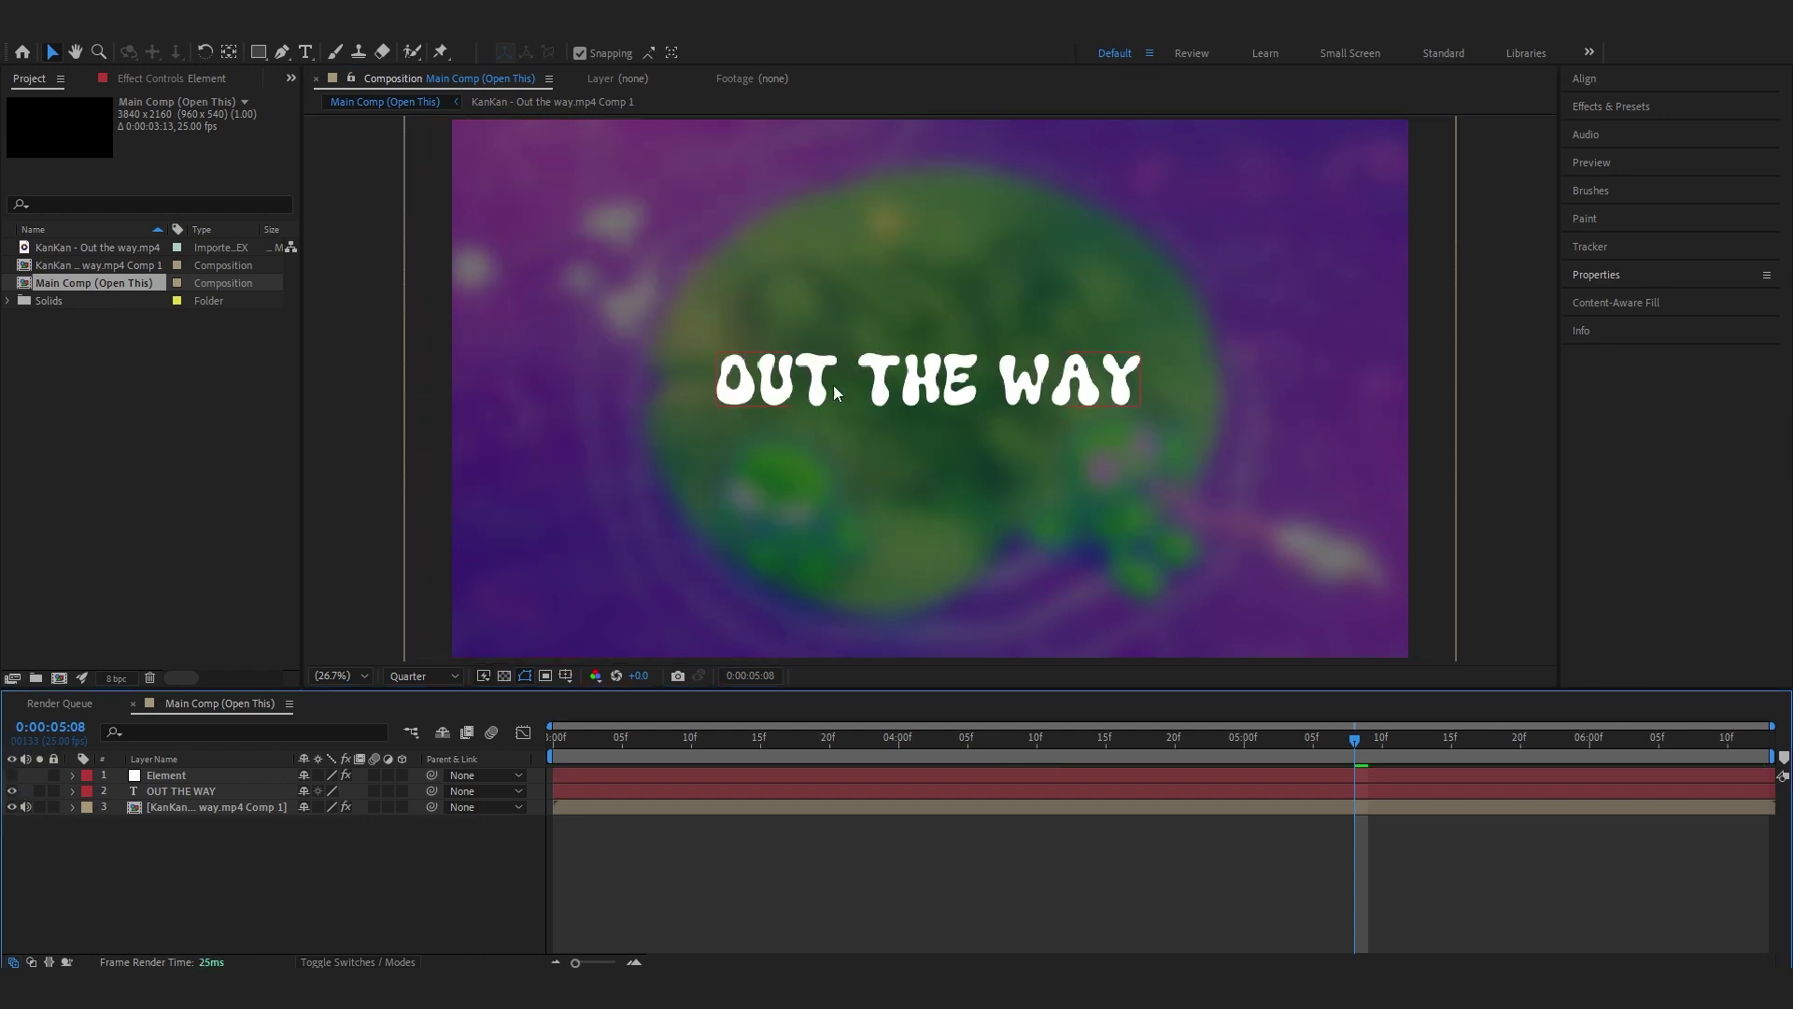
{"action": "double_click", "coordinate": [907, 381]}
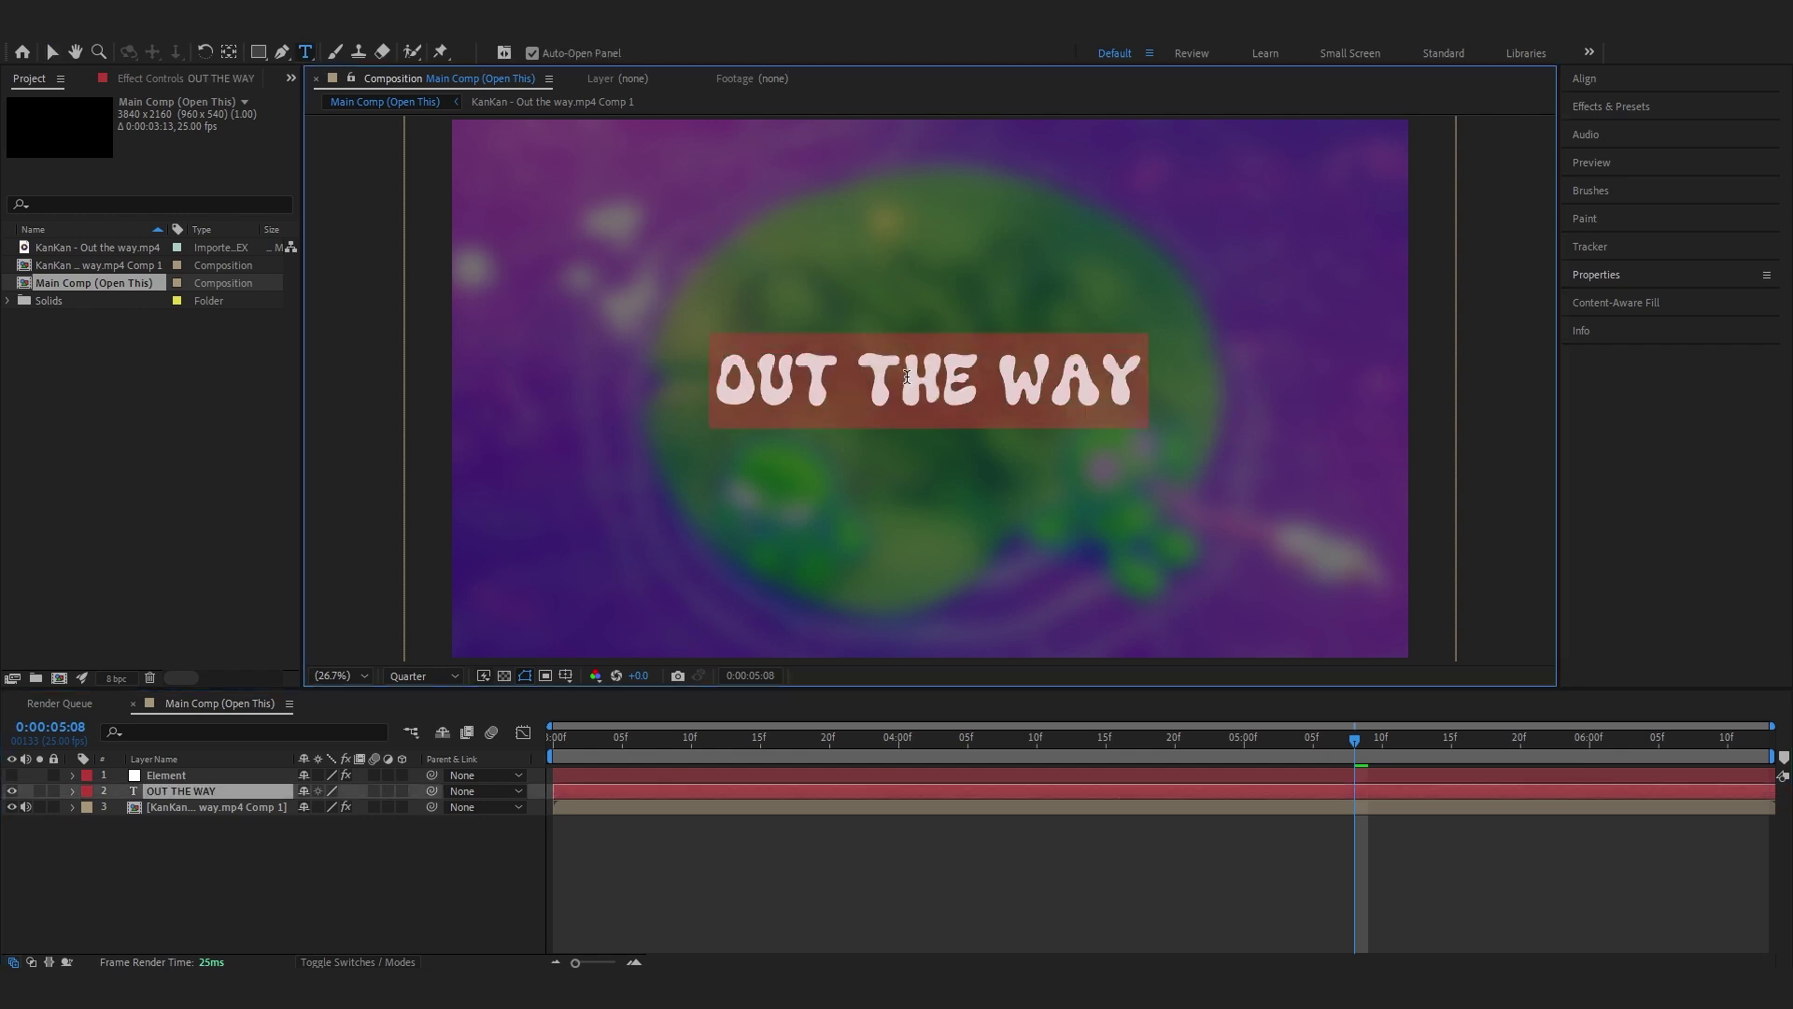
{"action": "type", "text": "ASIM"}
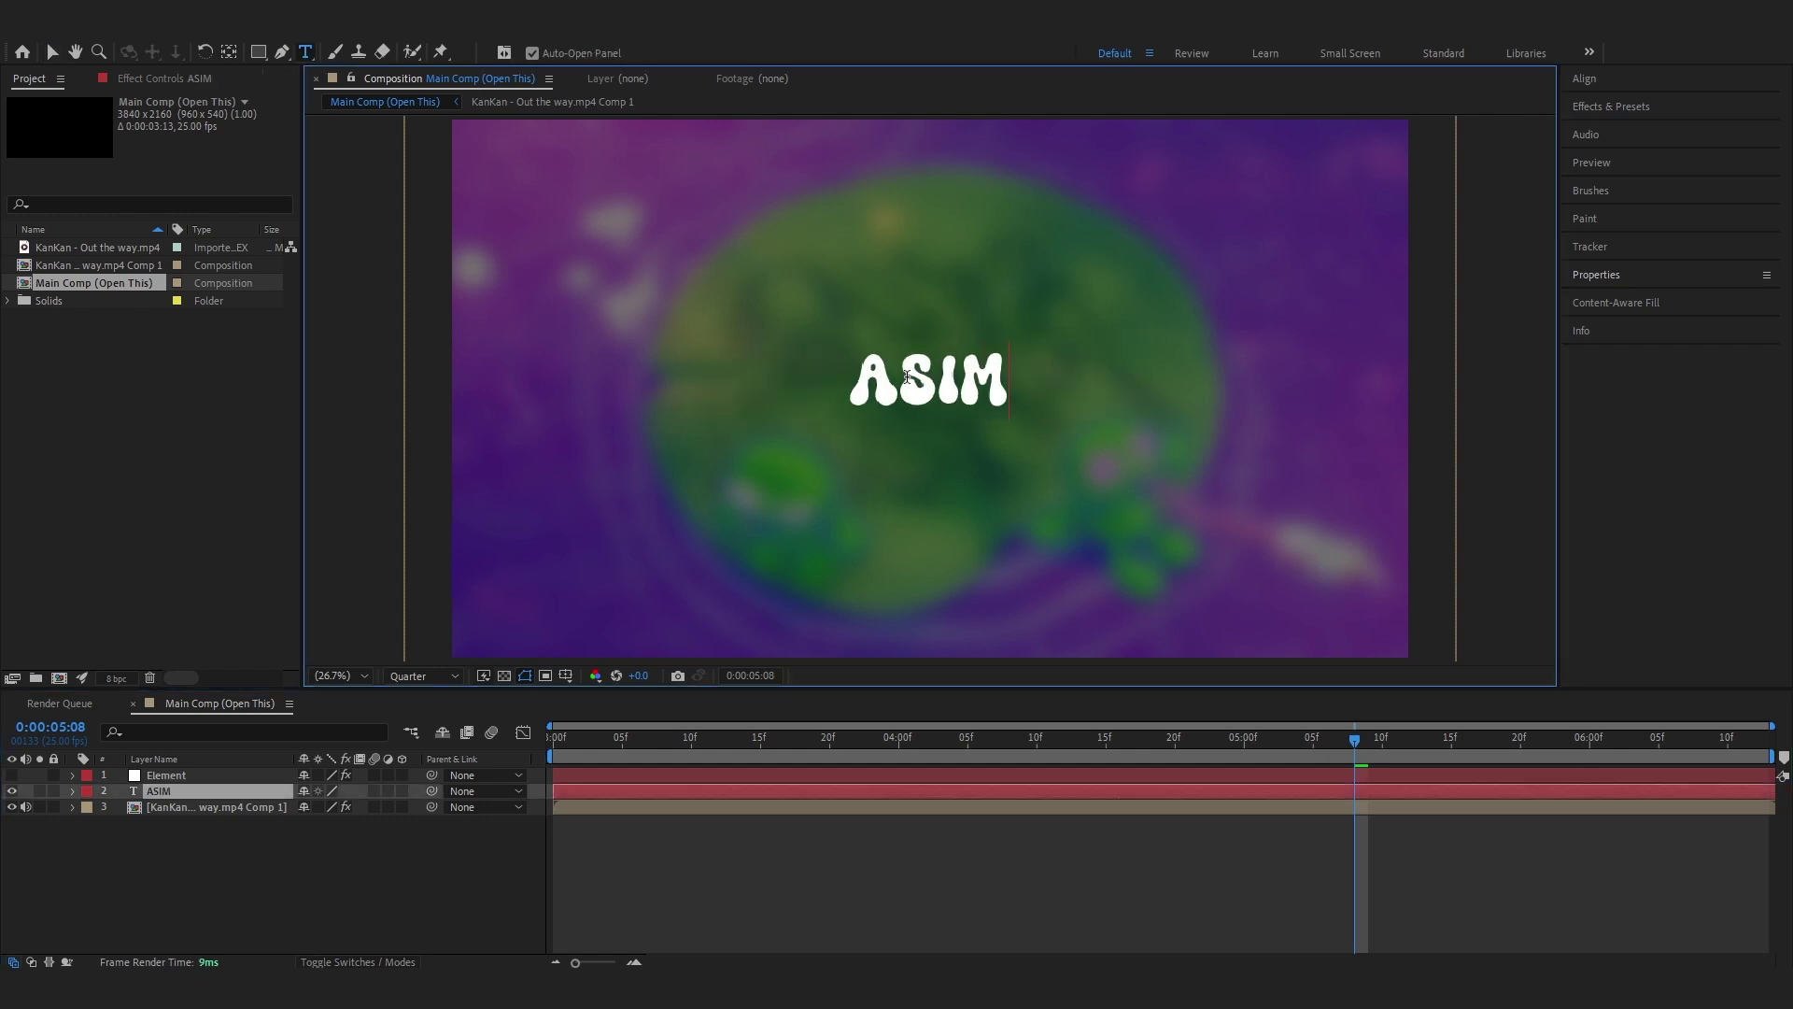
{"action": "type", "text": " NAUWAG"}
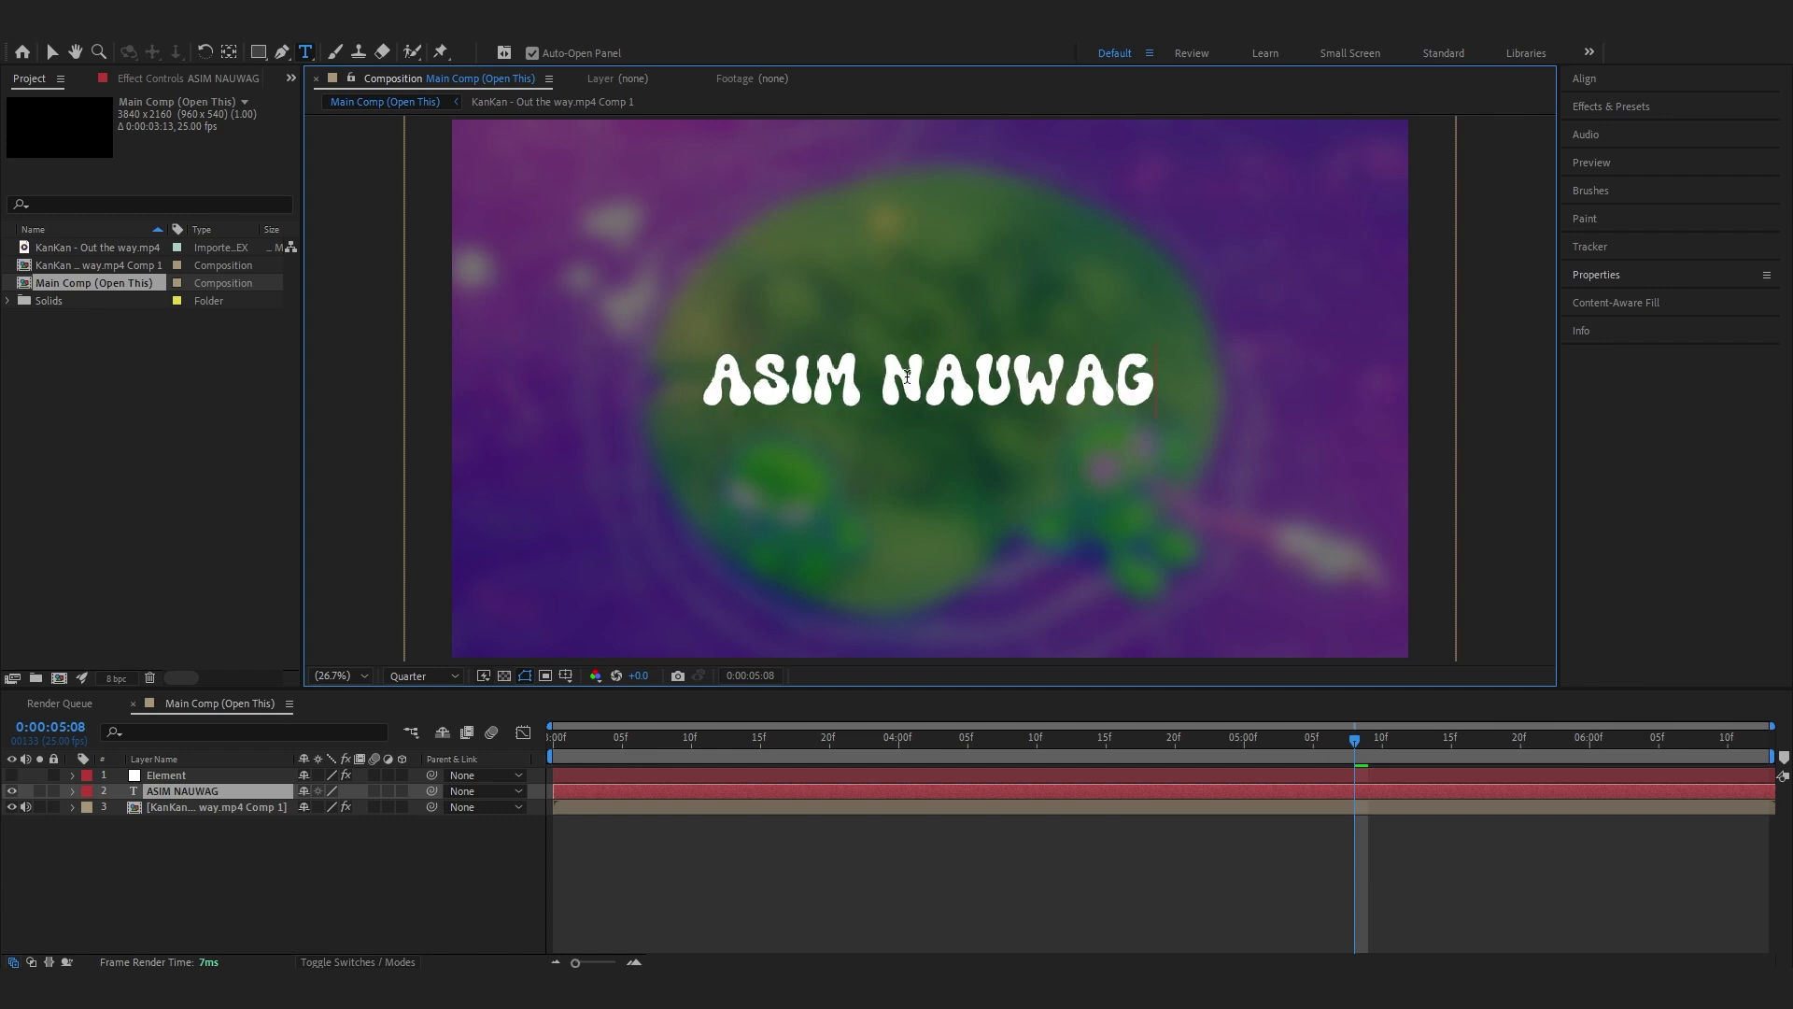
Hide the ASIM NAUWAG text layer and show the 3D Element layer again
{"action": "left_click", "coordinate": [11, 791]}
{"action": "left_click", "coordinate": [13, 775]}
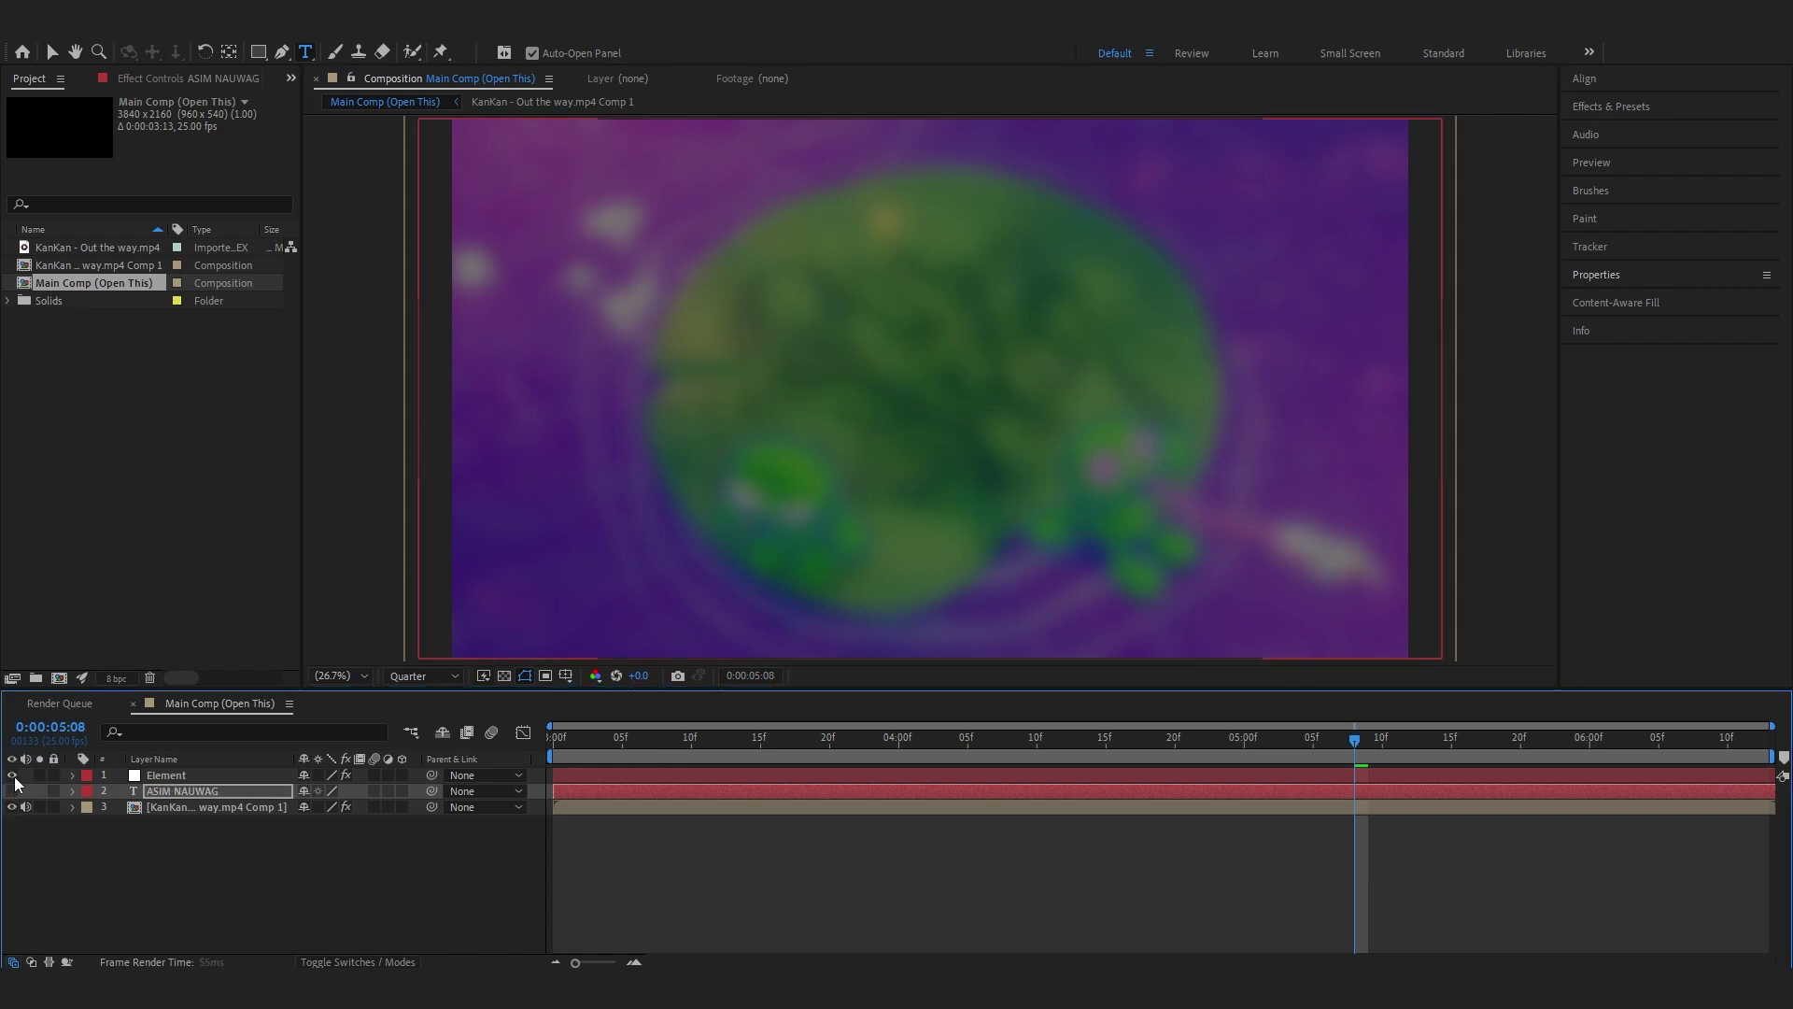
{"action": "key", "text": "comma"}
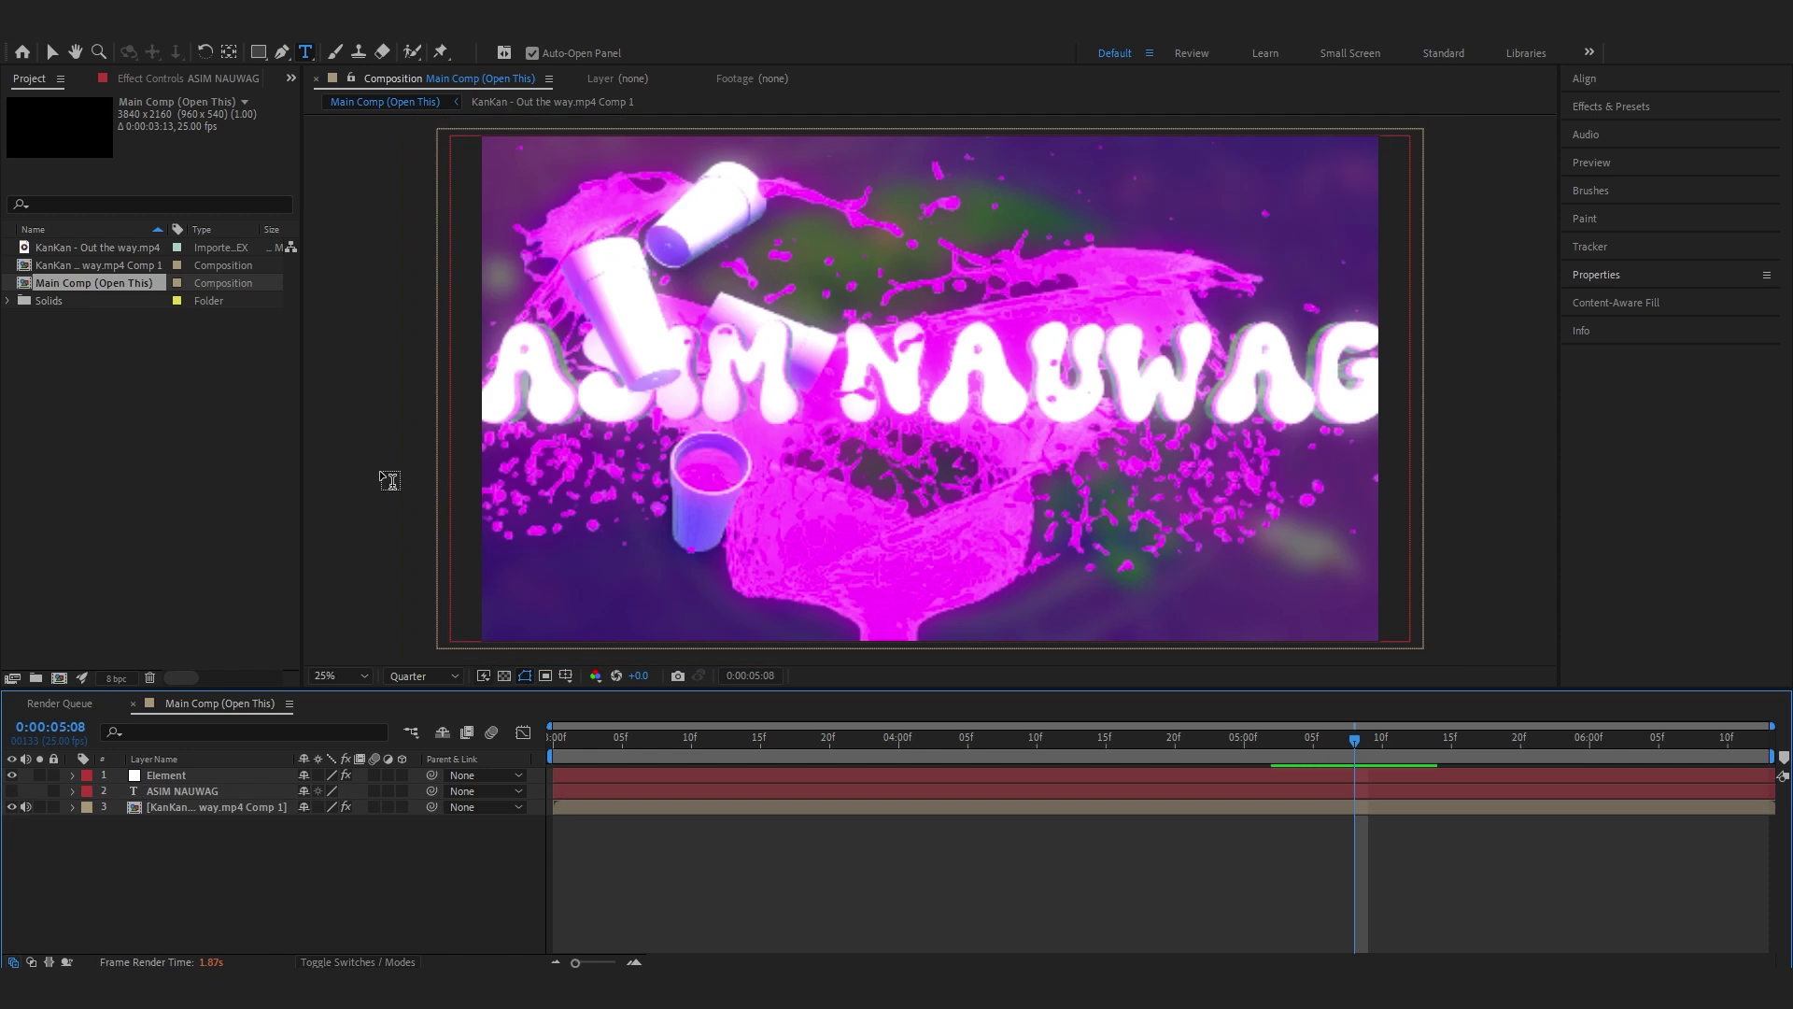
{"action": "key", "text": "period"}
{"action": "key", "text": "h"}
{"action": "left_click_drag", "start_coordinate": [1360, 421], "coordinate": [776, 396]}
{"action": "left_click", "coordinate": [338, 676]}
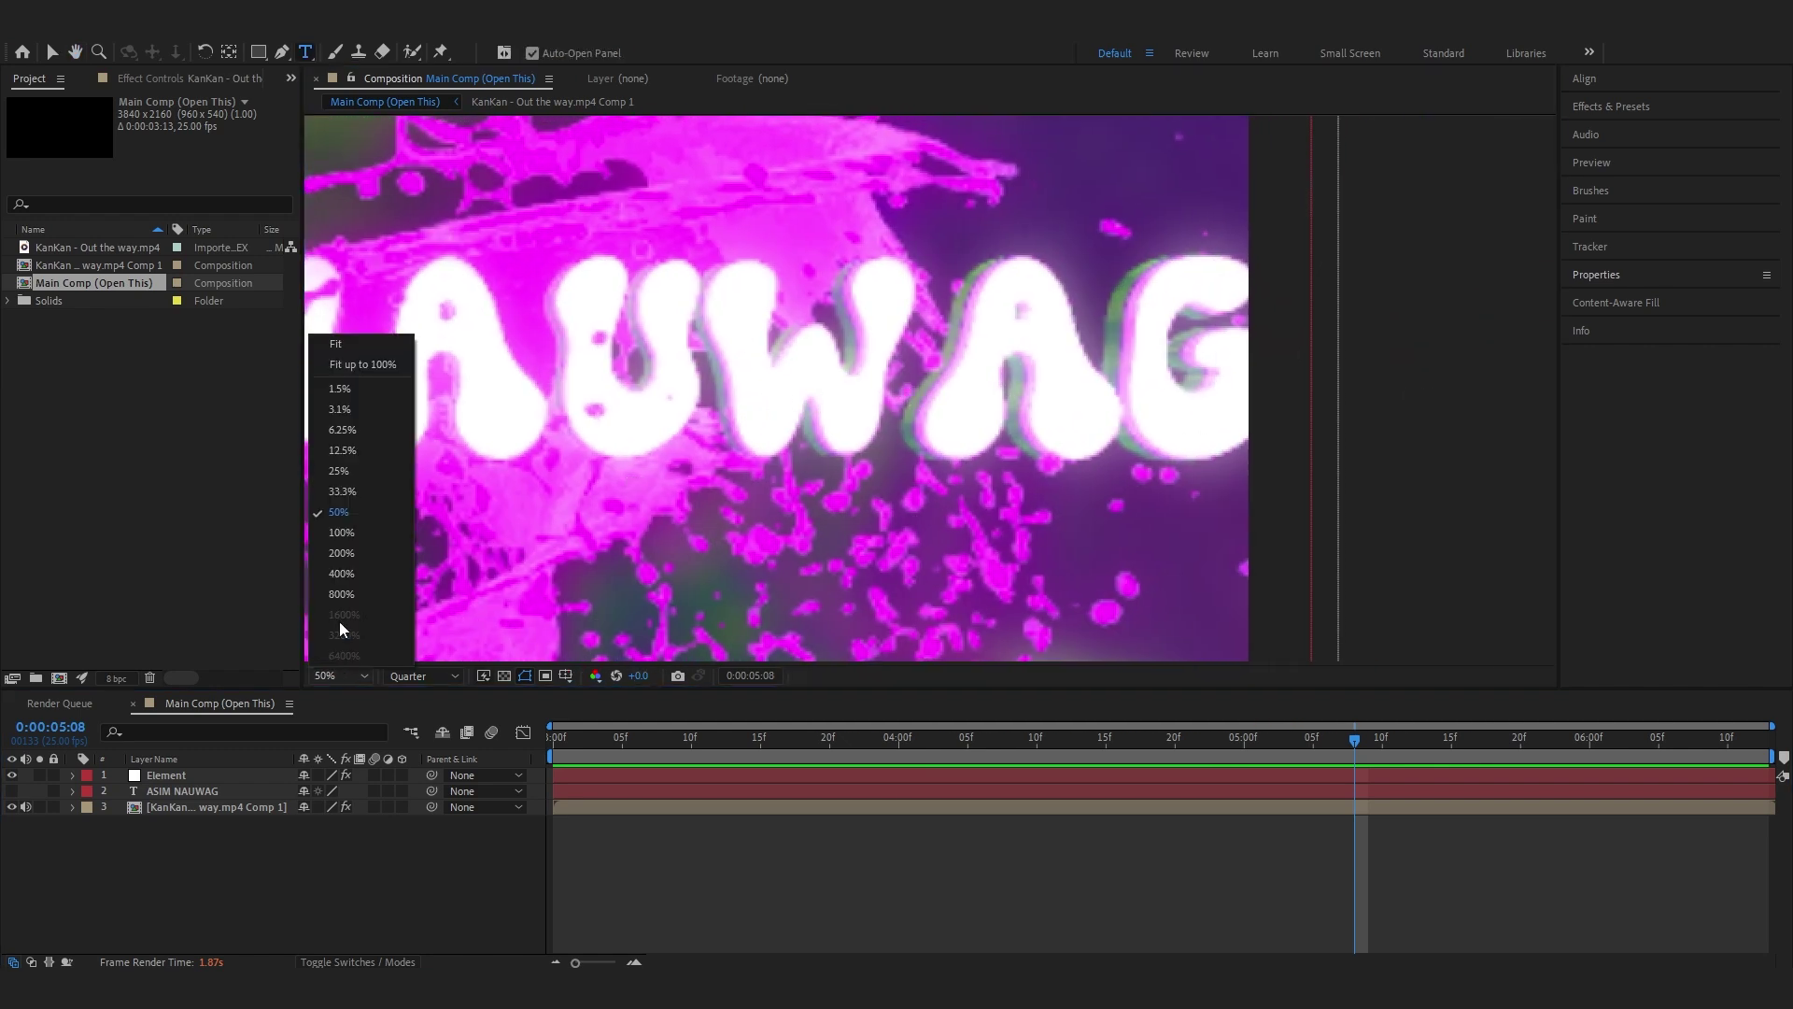
{"action": "left_click", "coordinate": [359, 366]}
{"action": "left_click", "coordinate": [11, 775]}
{"action": "left_click", "coordinate": [182, 791]}
{"action": "left_click", "coordinate": [11, 791]}
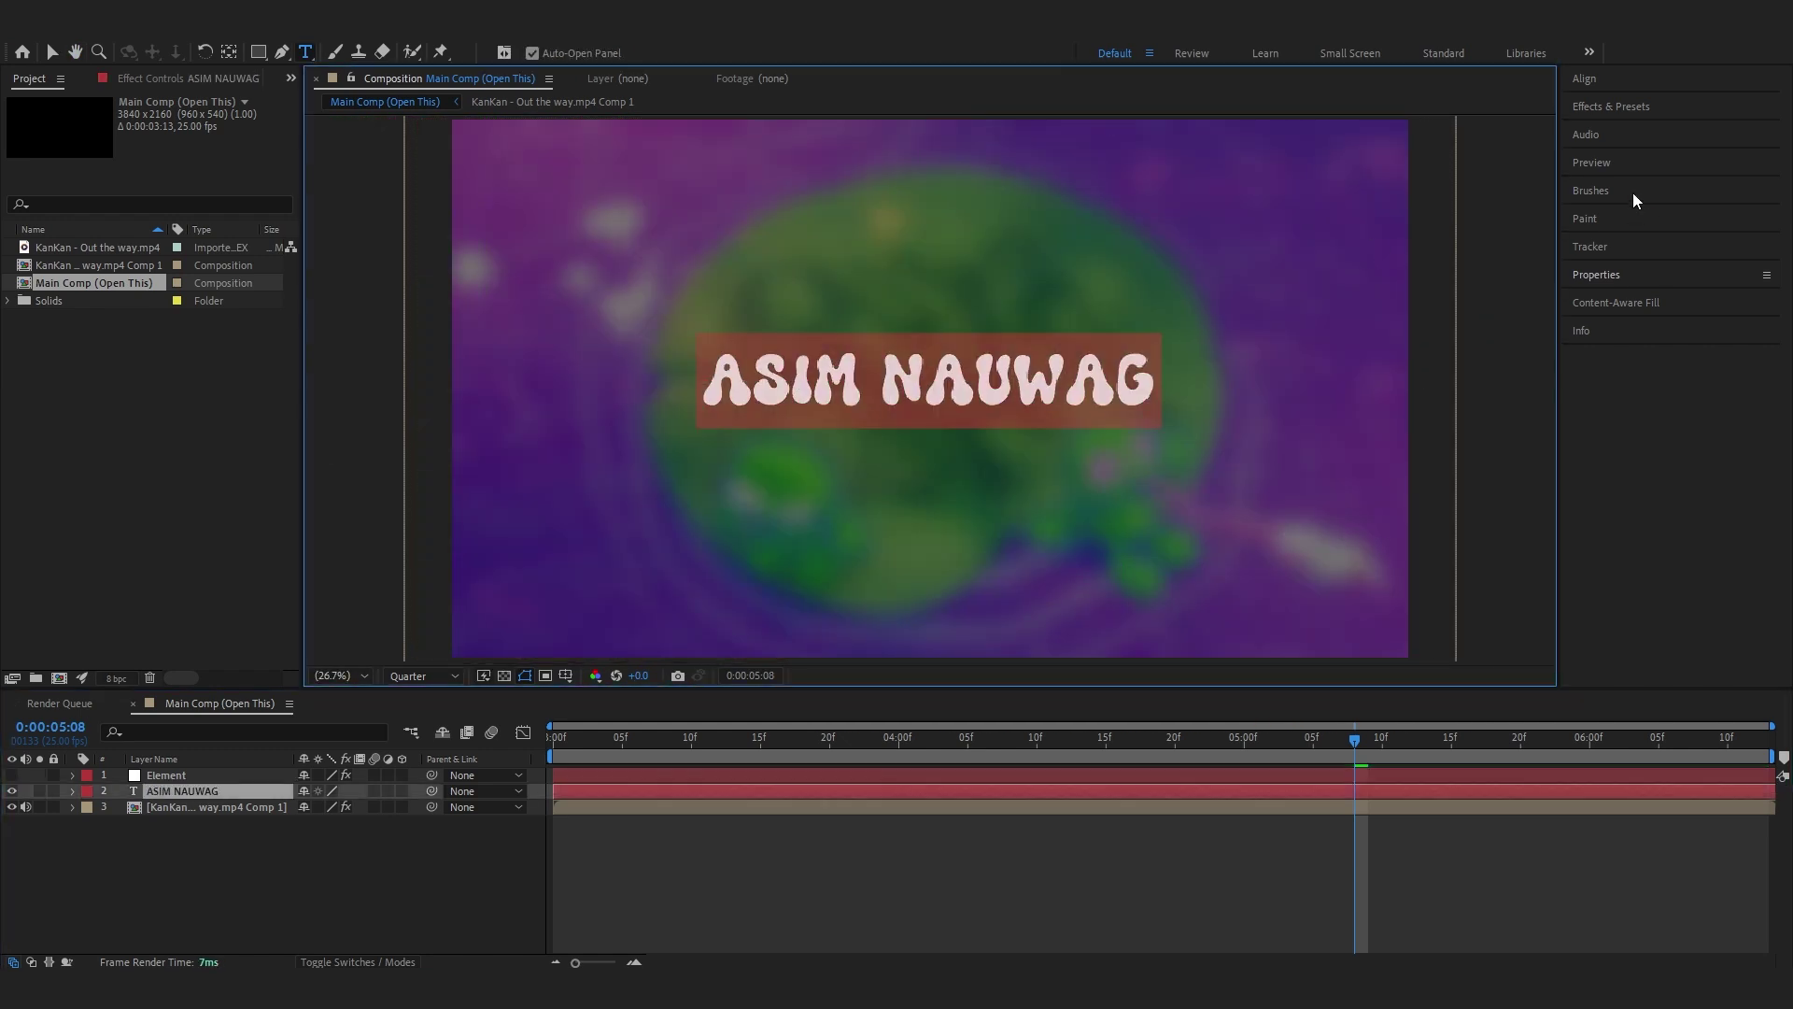
{"action": "left_click", "coordinate": [1638, 274]}
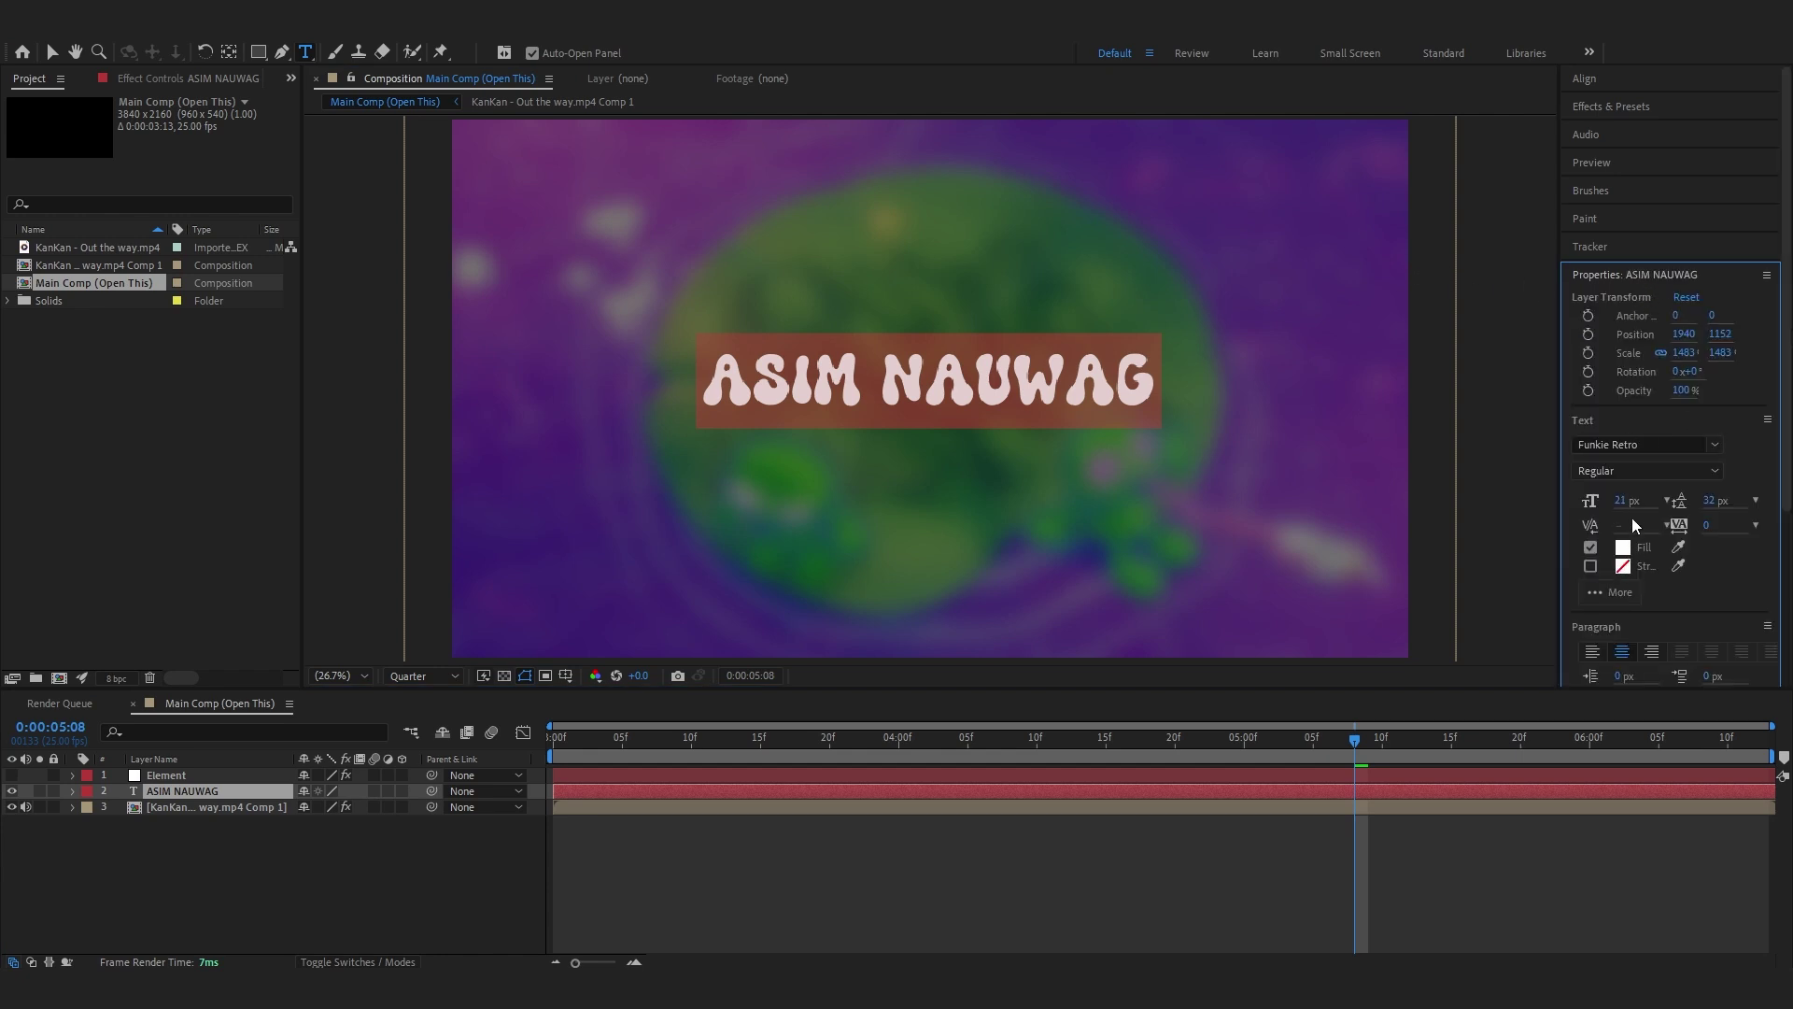
{"action": "left_click", "coordinate": [1625, 502]}
Hide the text layer, show the Element layer, and open its Element 3D Scene Setup
{"action": "left_click", "coordinate": [1367, 820]}
{"action": "left_click", "coordinate": [11, 791]}
{"action": "left_click", "coordinate": [11, 775]}
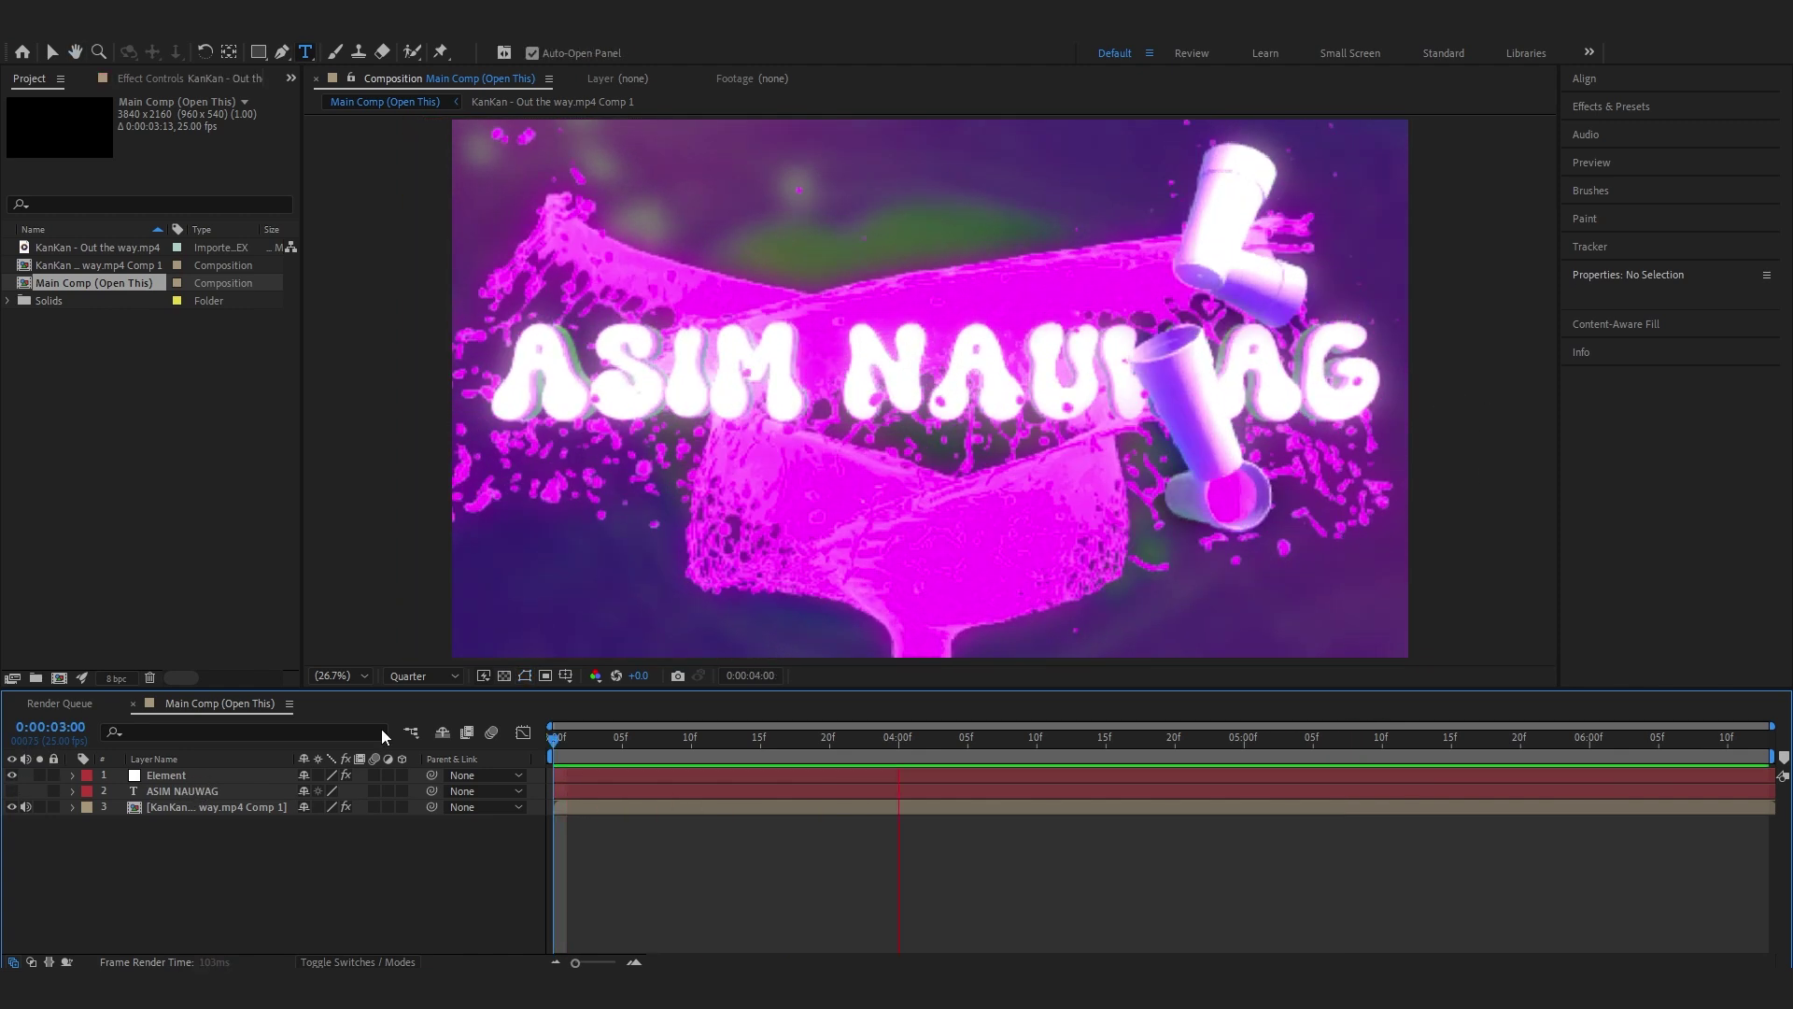
{"action": "key", "text": "space"}
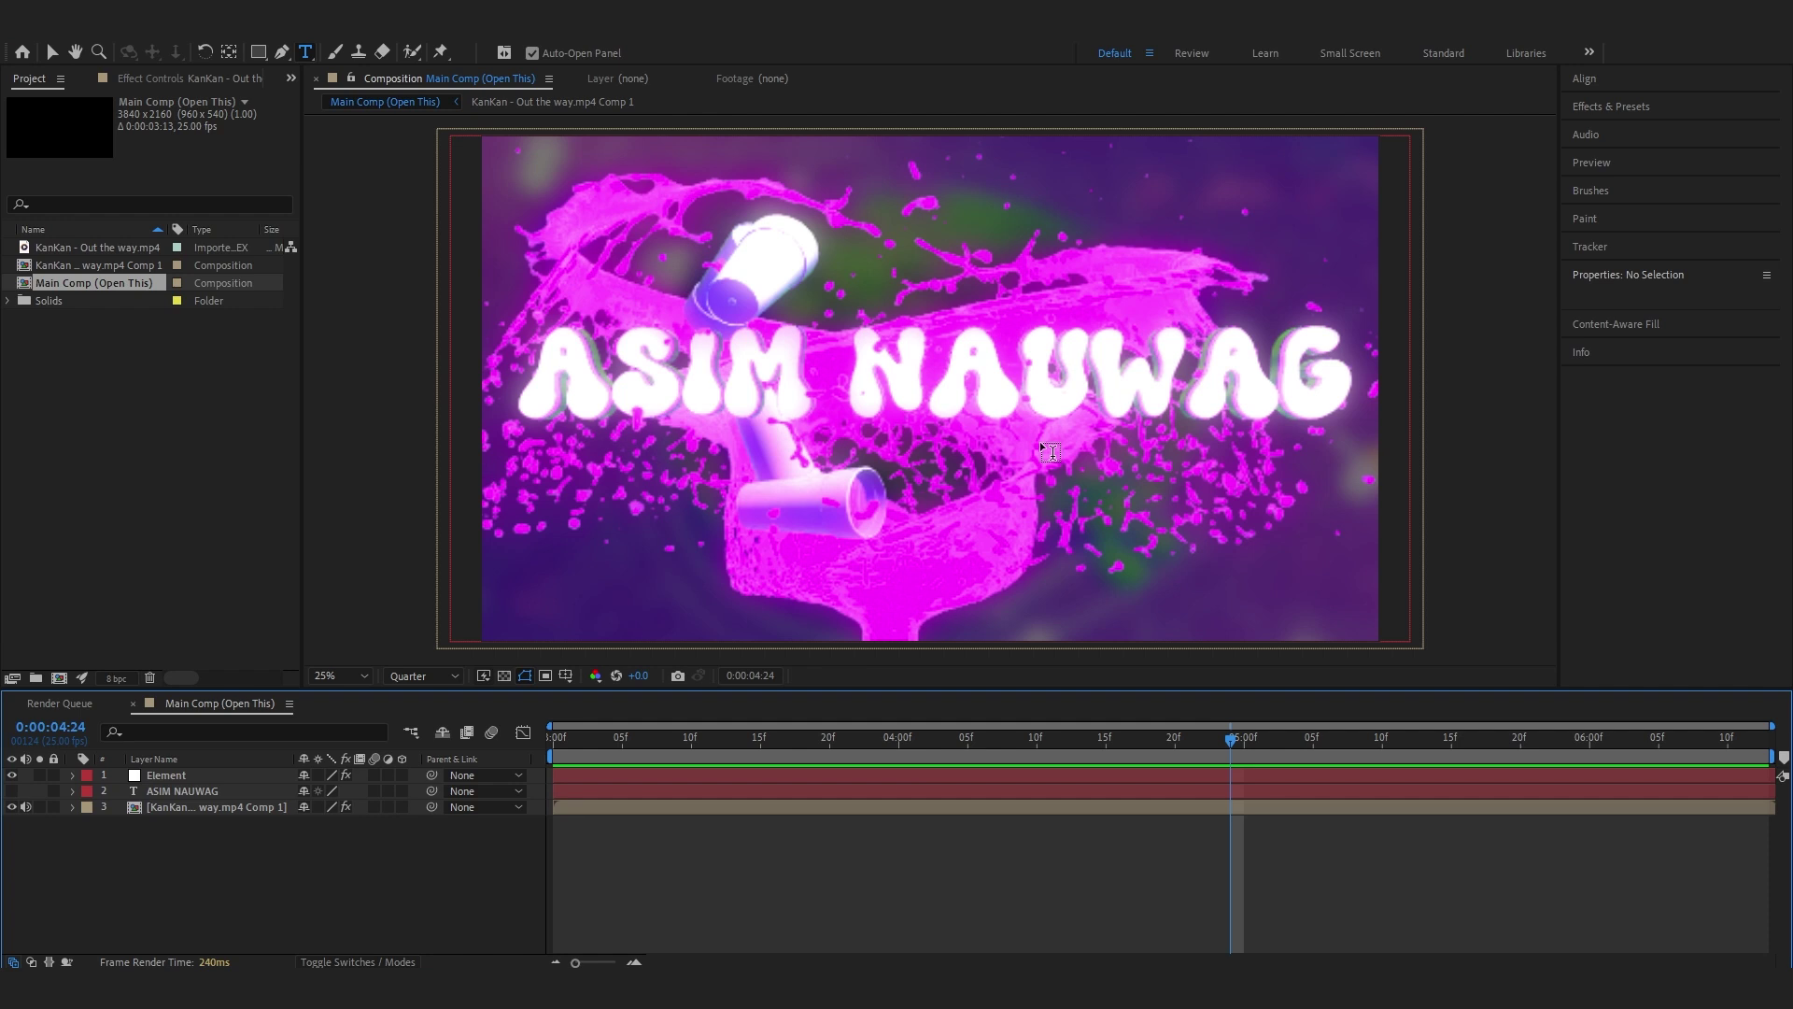
{"action": "left_click", "coordinate": [171, 82]}
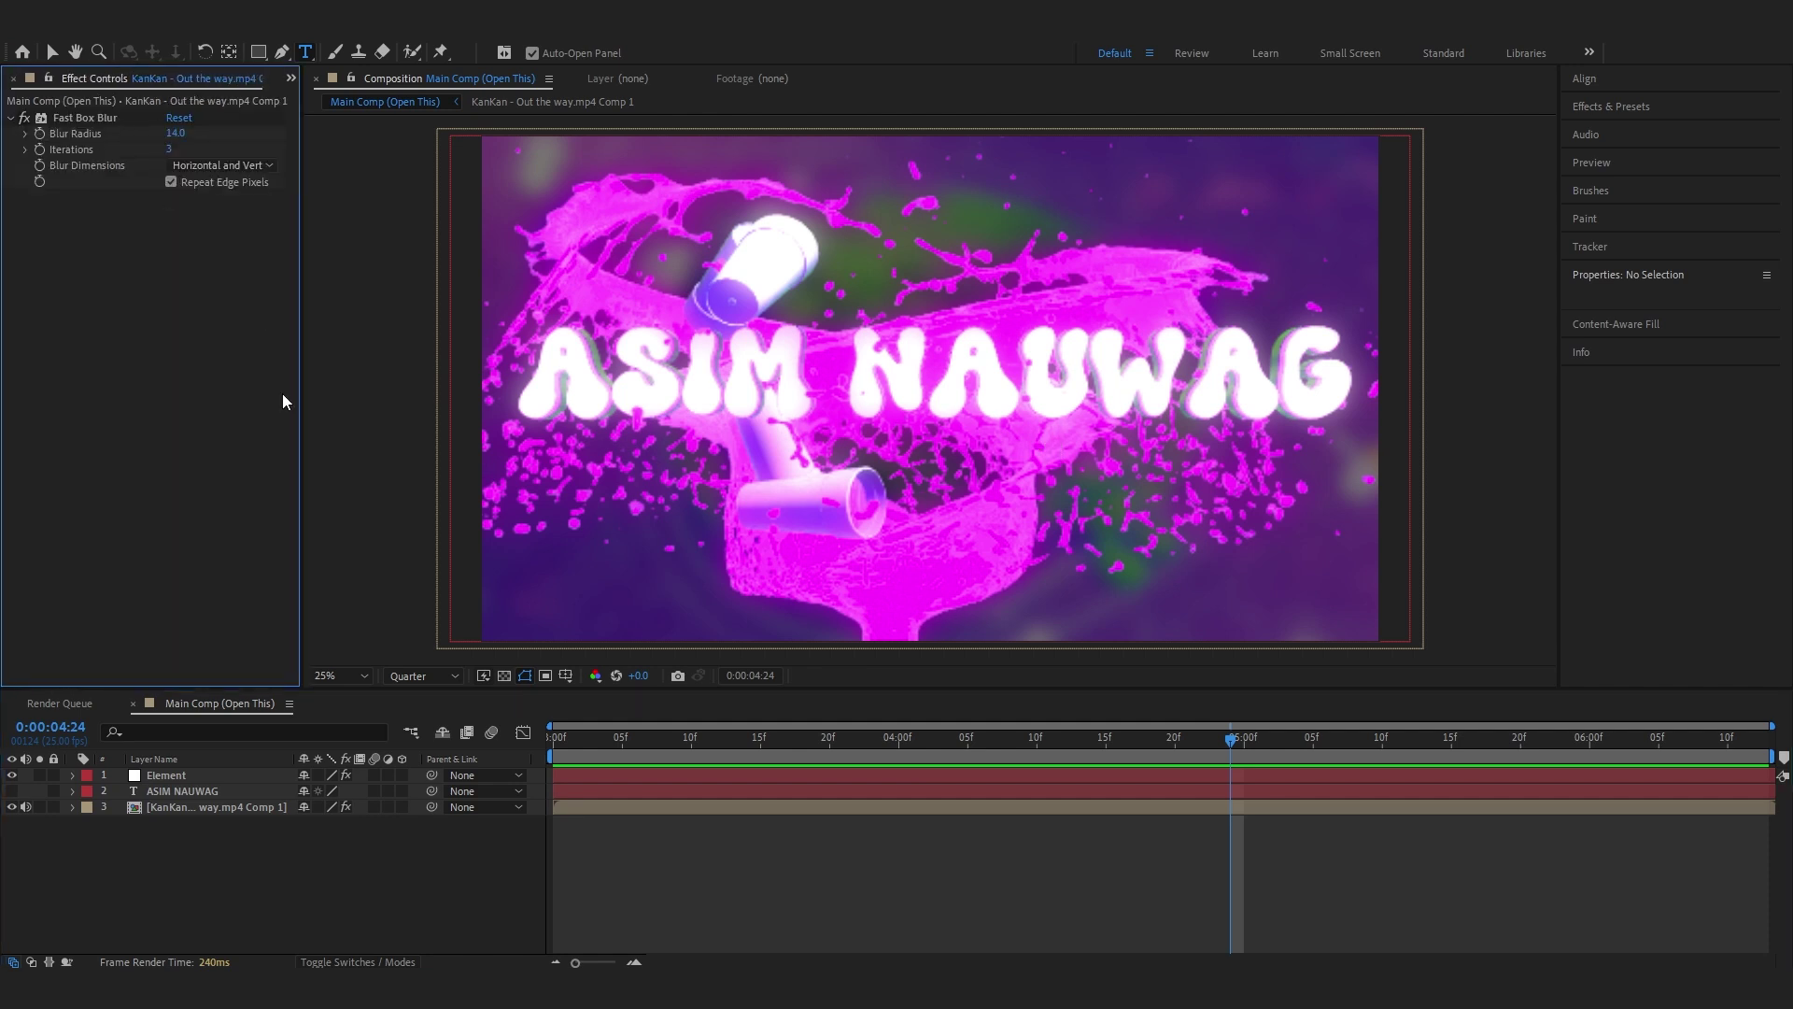
{"action": "left_click", "coordinate": [173, 776]}
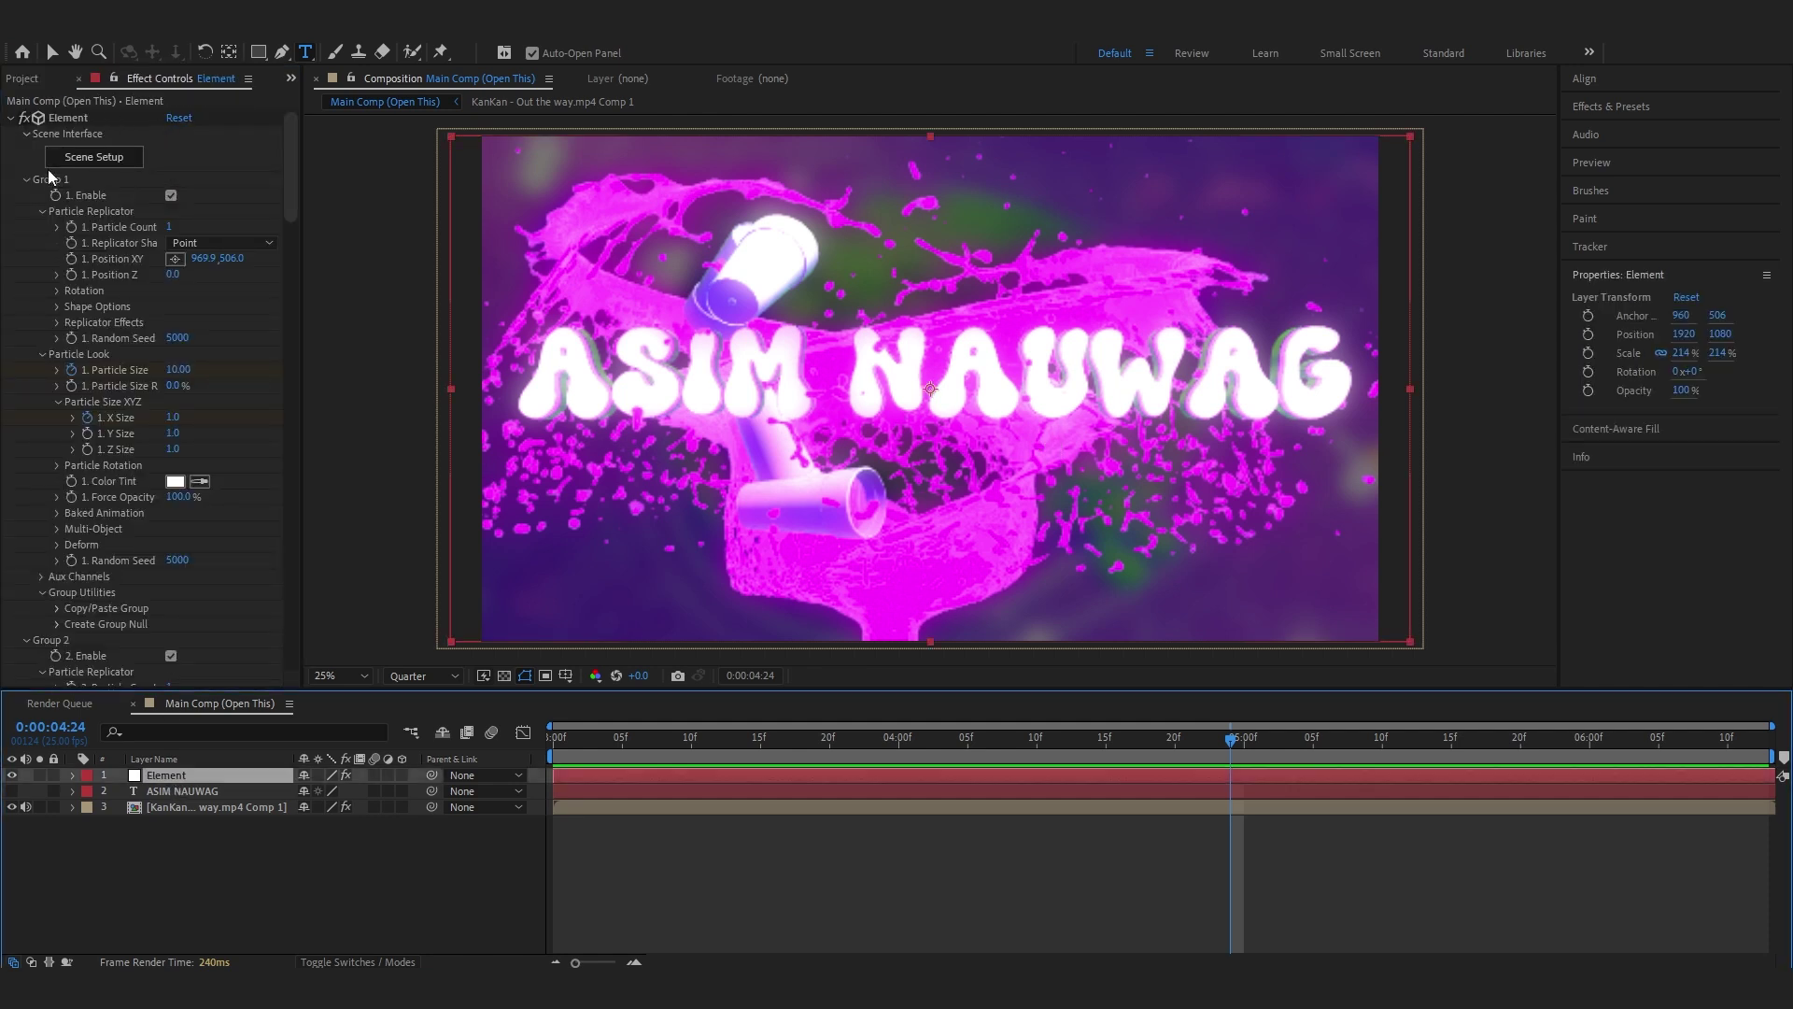
{"action": "left_click", "coordinate": [82, 157]}
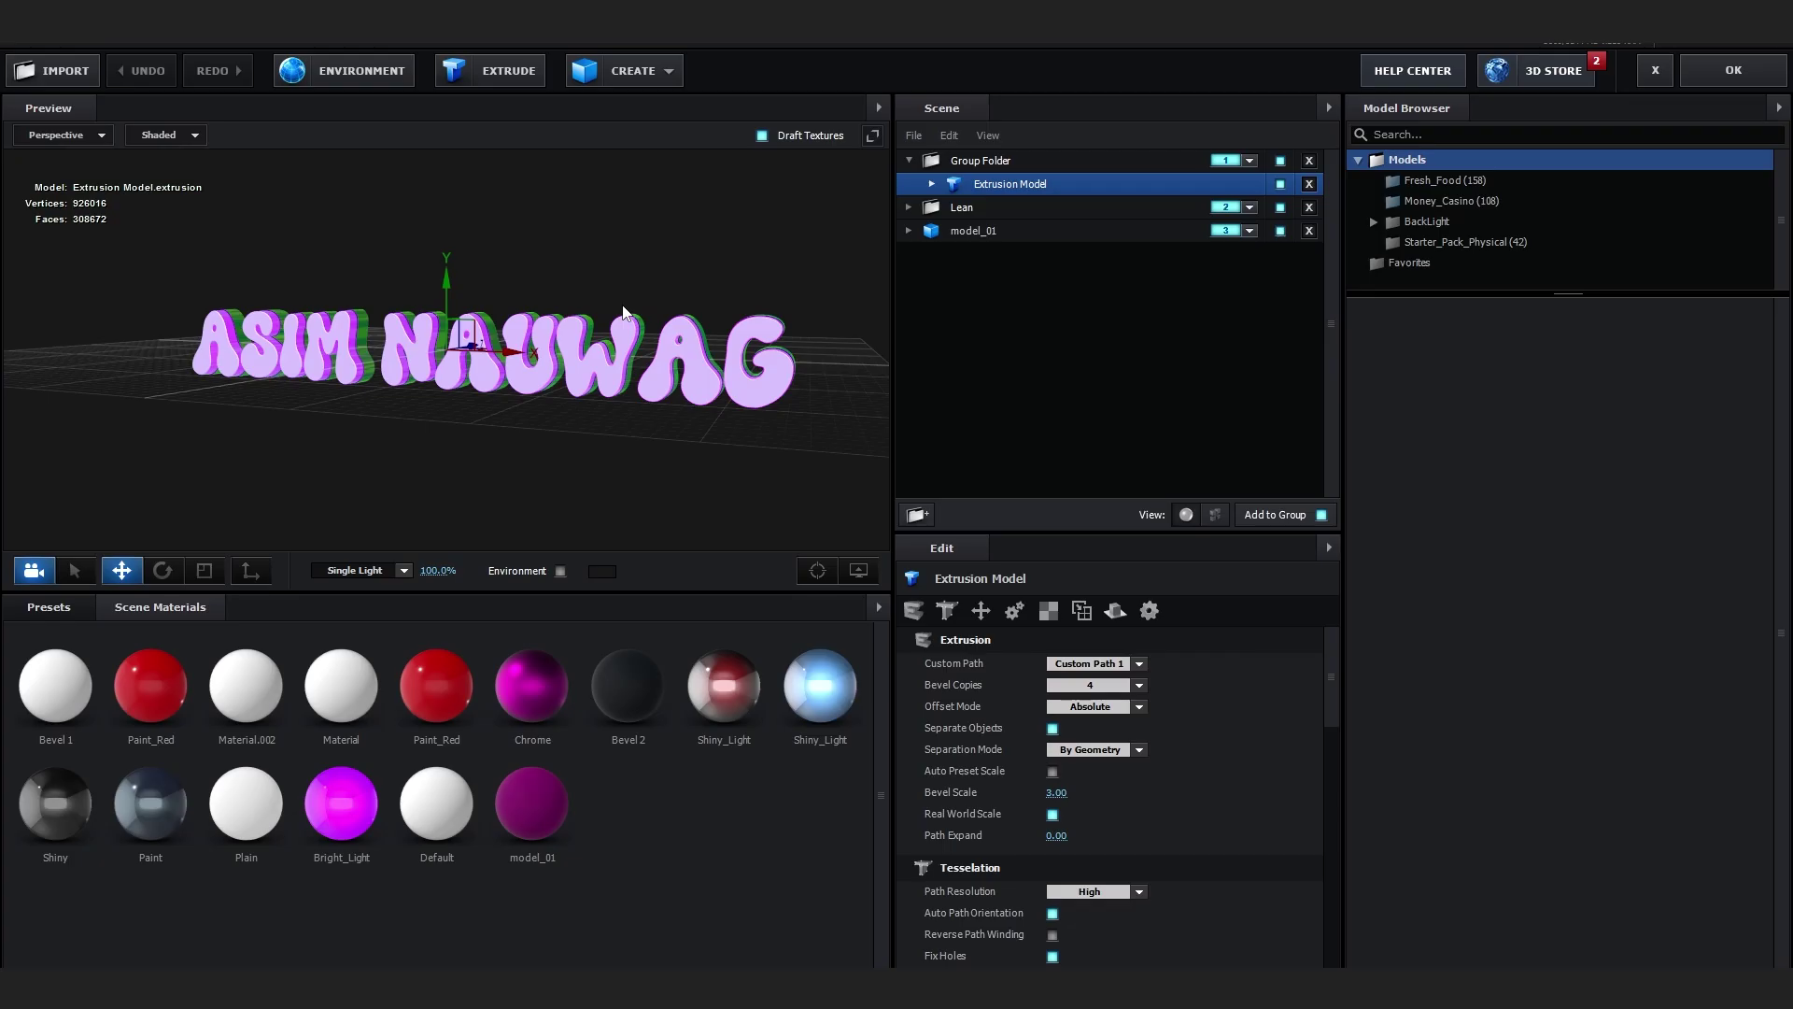
Select the splash model_01 in Element 3D and choose Replace Model
{"action": "left_click", "coordinate": [991, 213]}
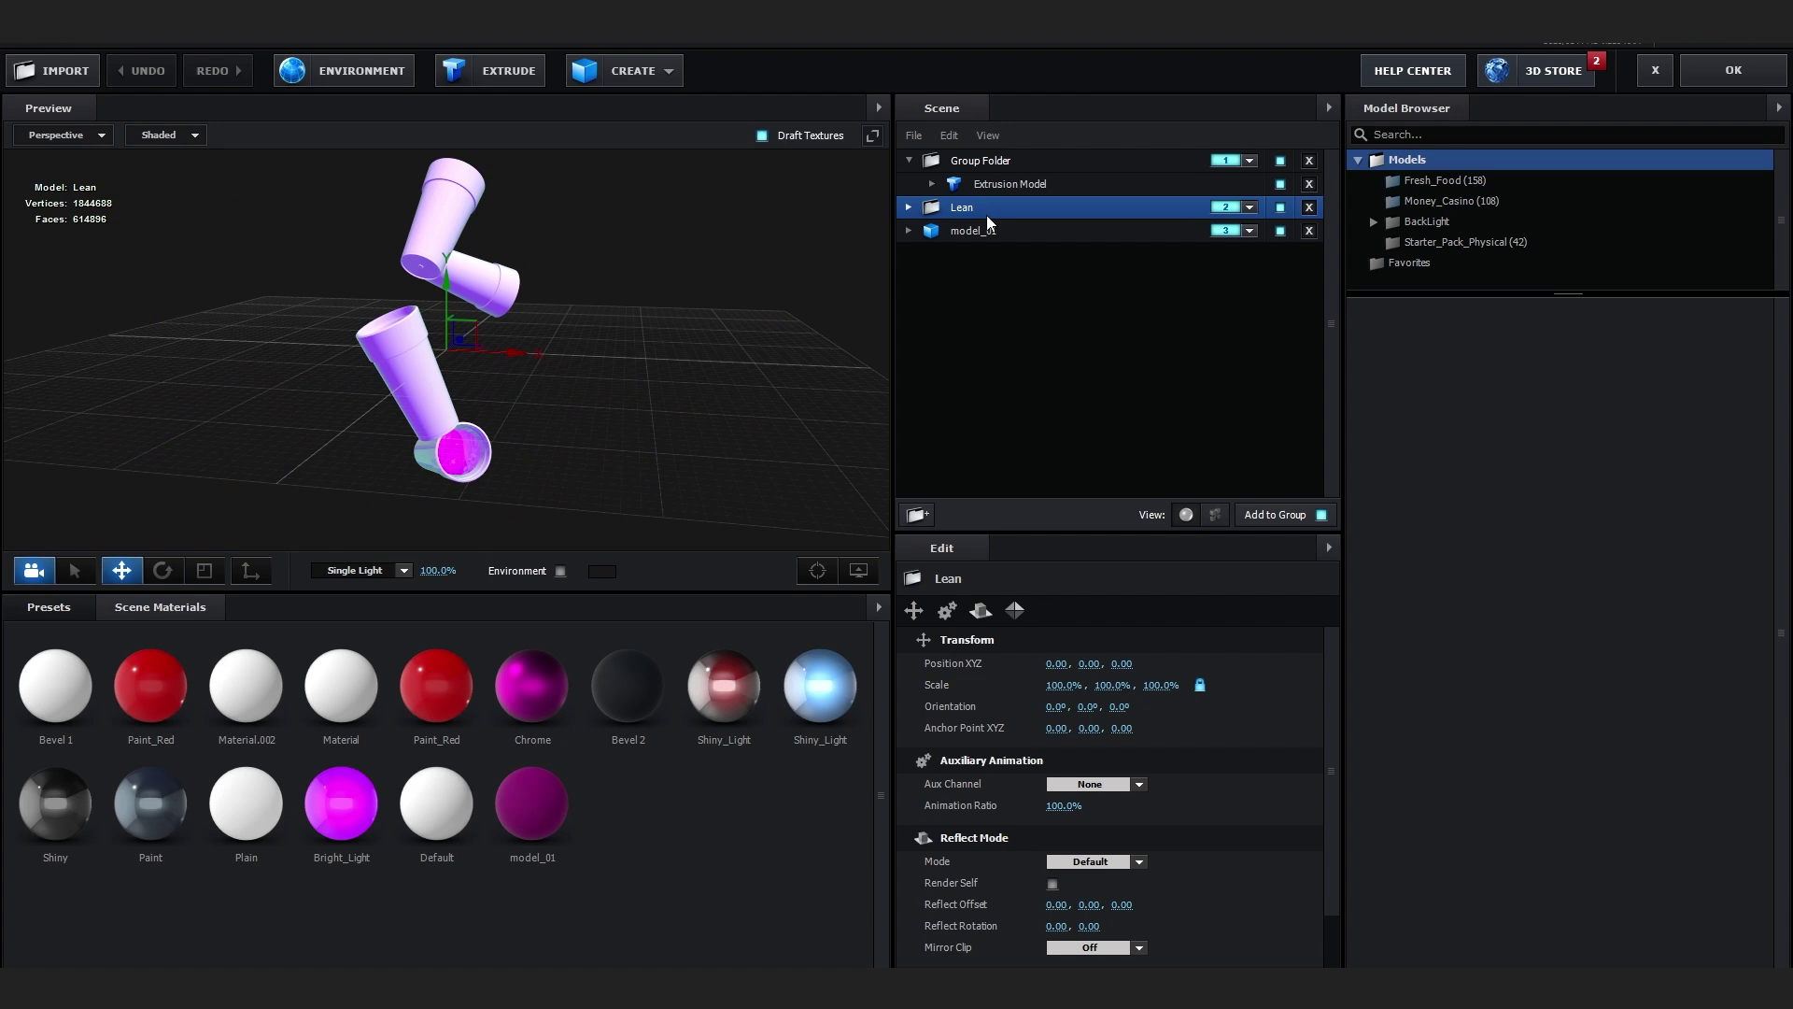
{"action": "left_click", "coordinate": [983, 236]}
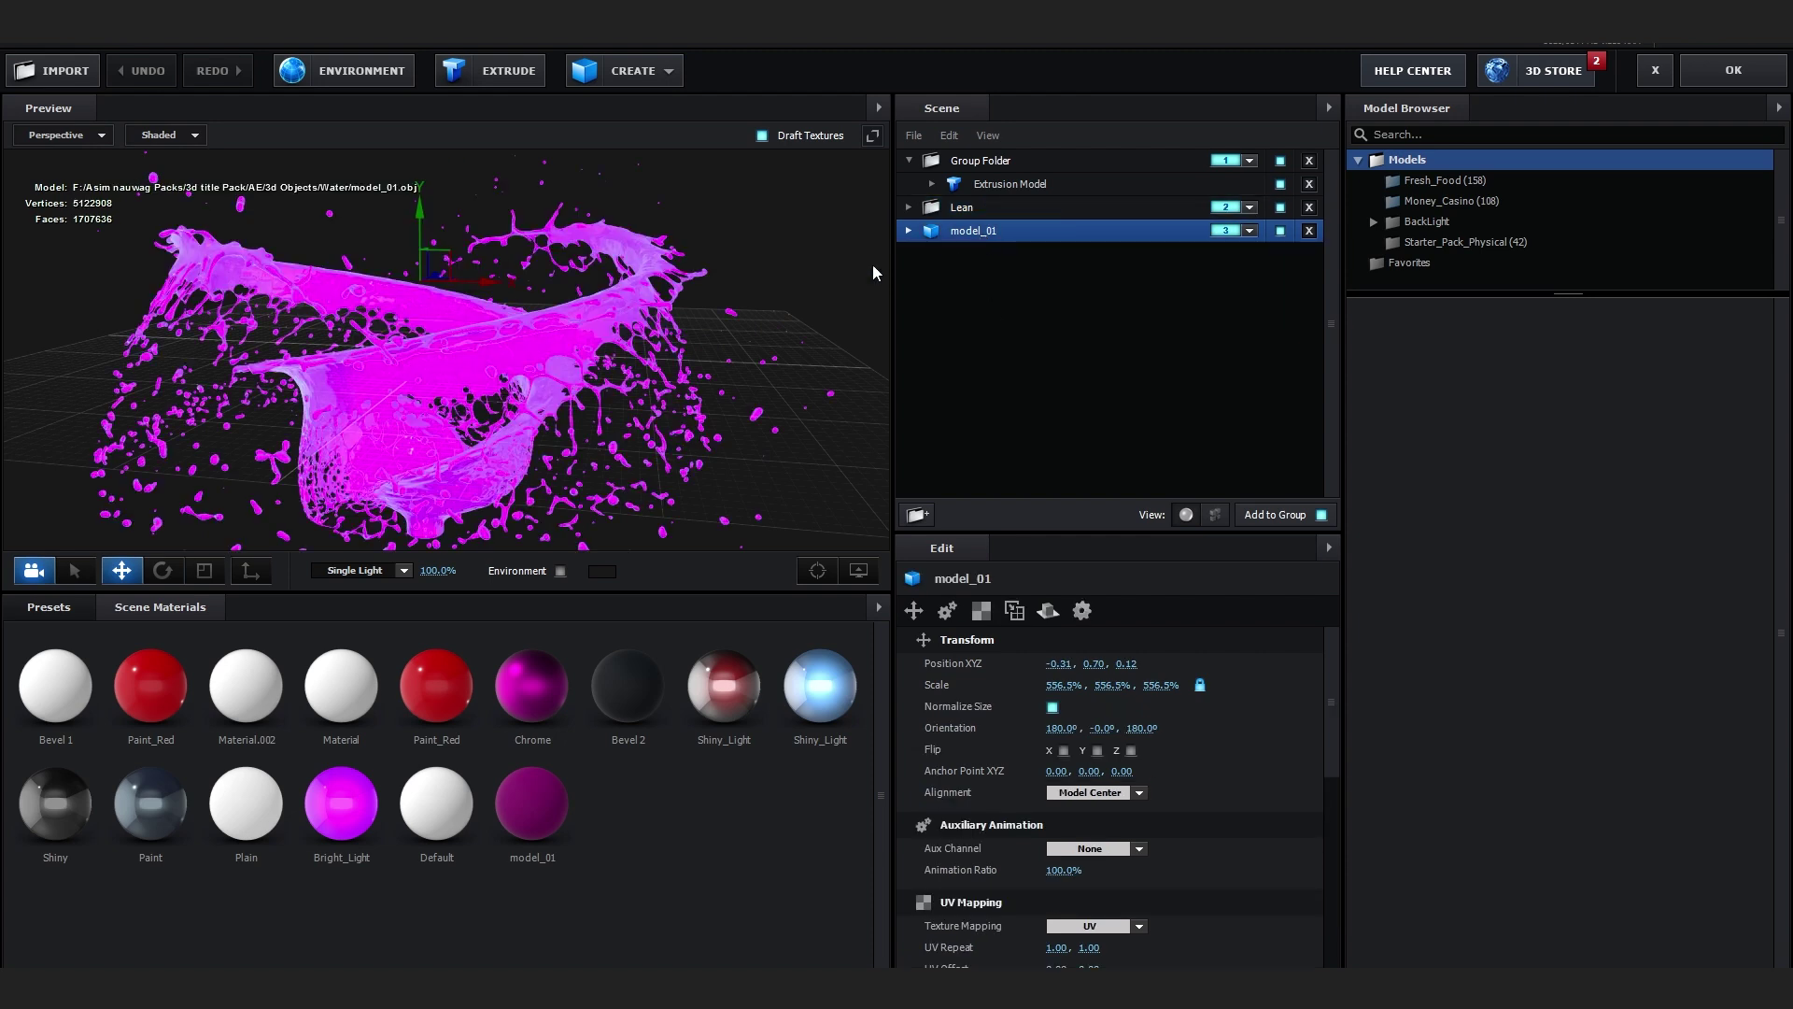
{"action": "left_click_drag", "start_coordinate": [872, 263], "coordinate": [740, 308]}
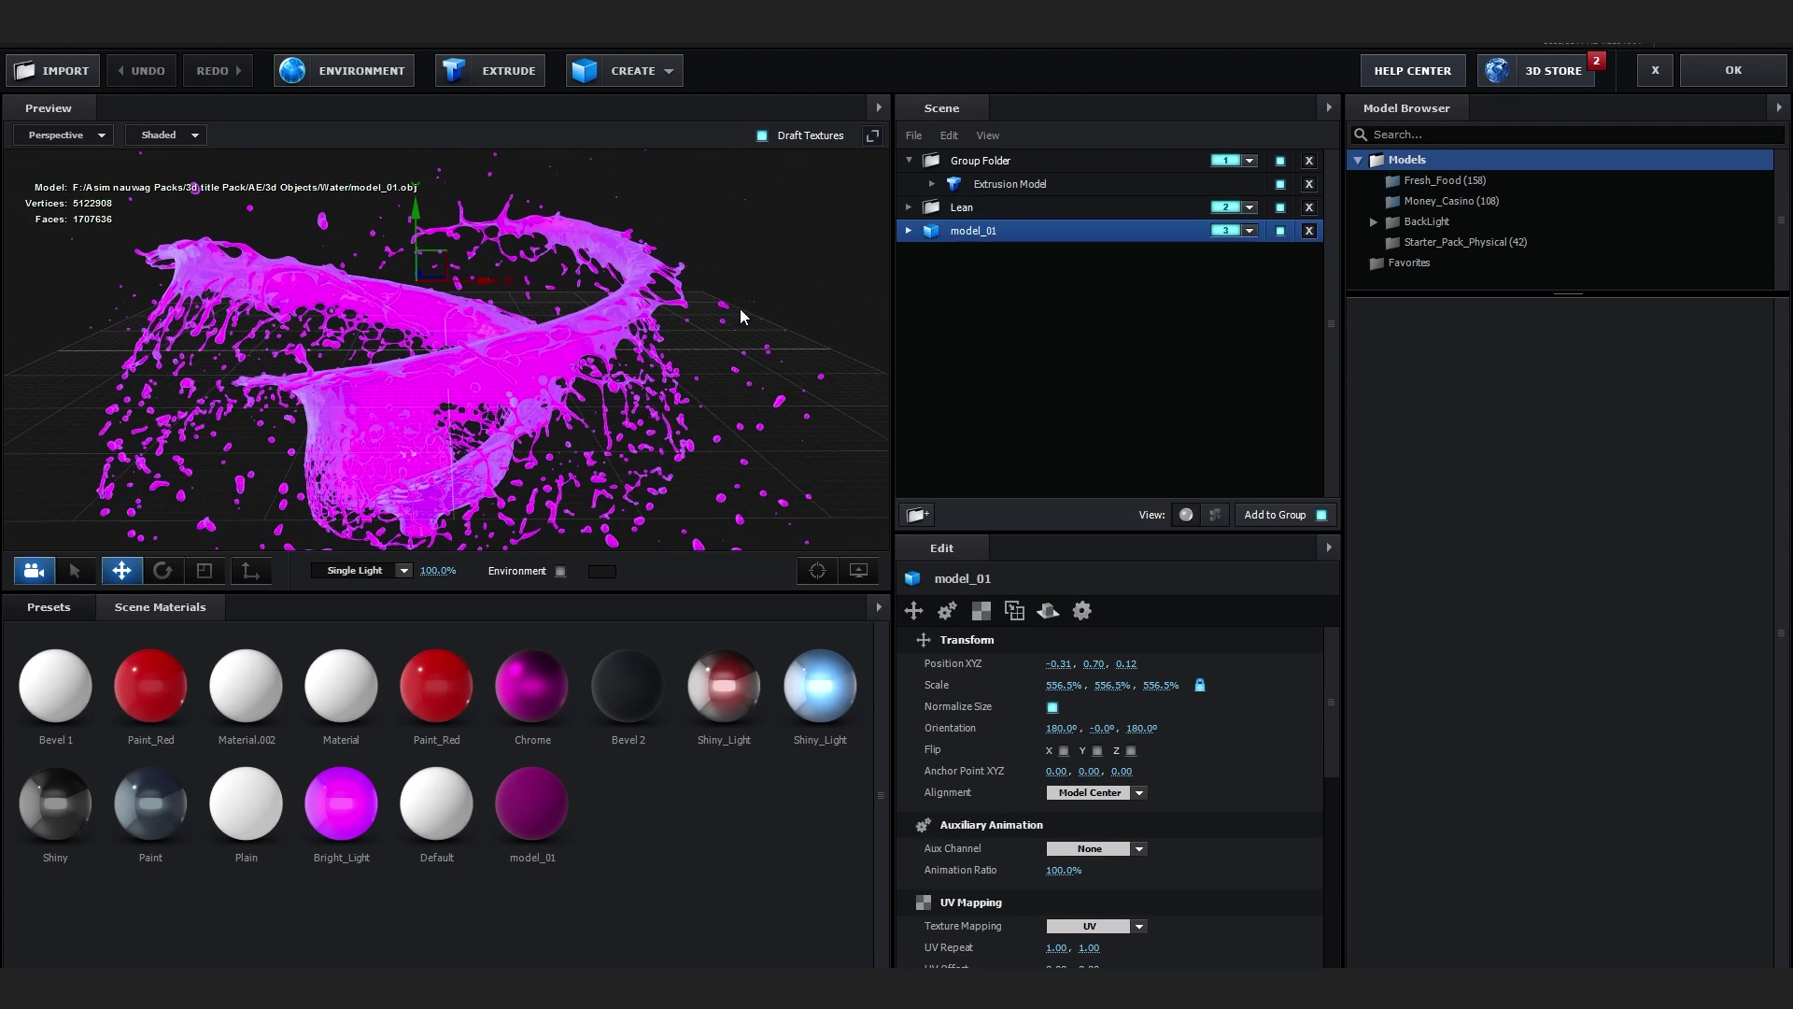
{"action": "right_click", "coordinate": [957, 233]}
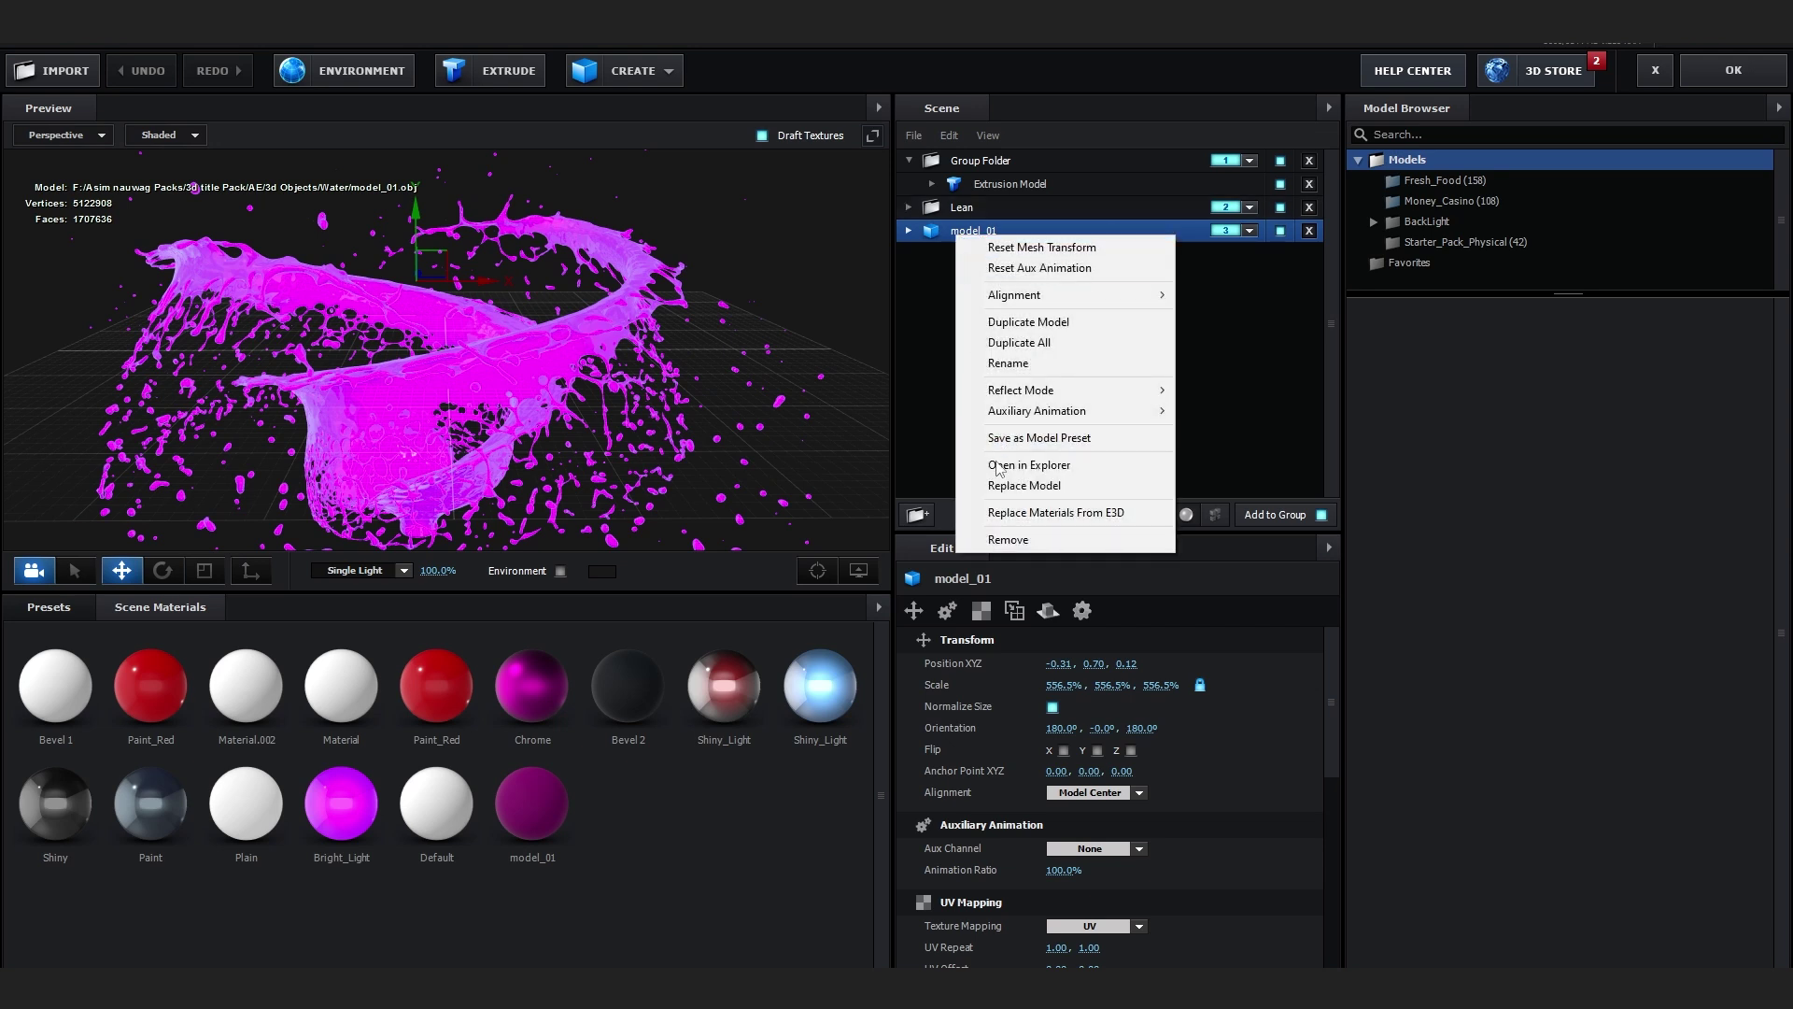
{"action": "left_click", "coordinate": [1009, 488]}
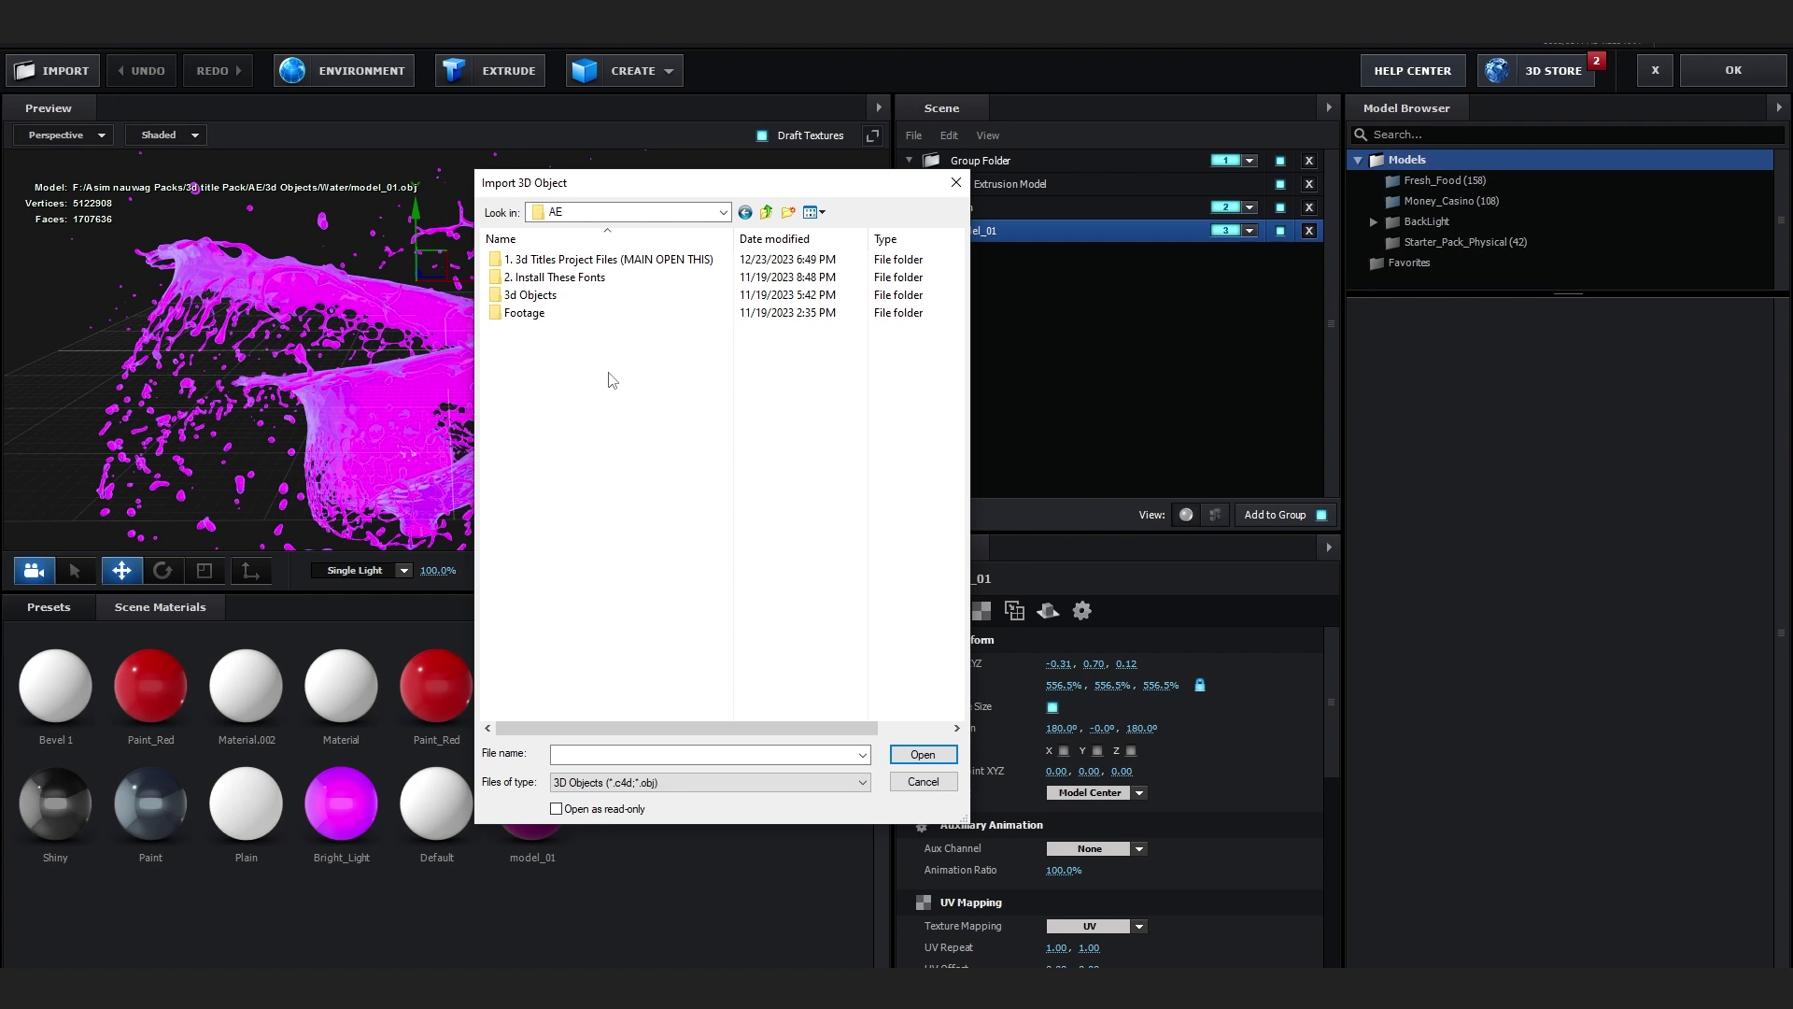
Load model_01.obj from 3d Objects > Water and apply the scene back in After Effects
{"action": "double_click", "coordinate": [530, 295]}
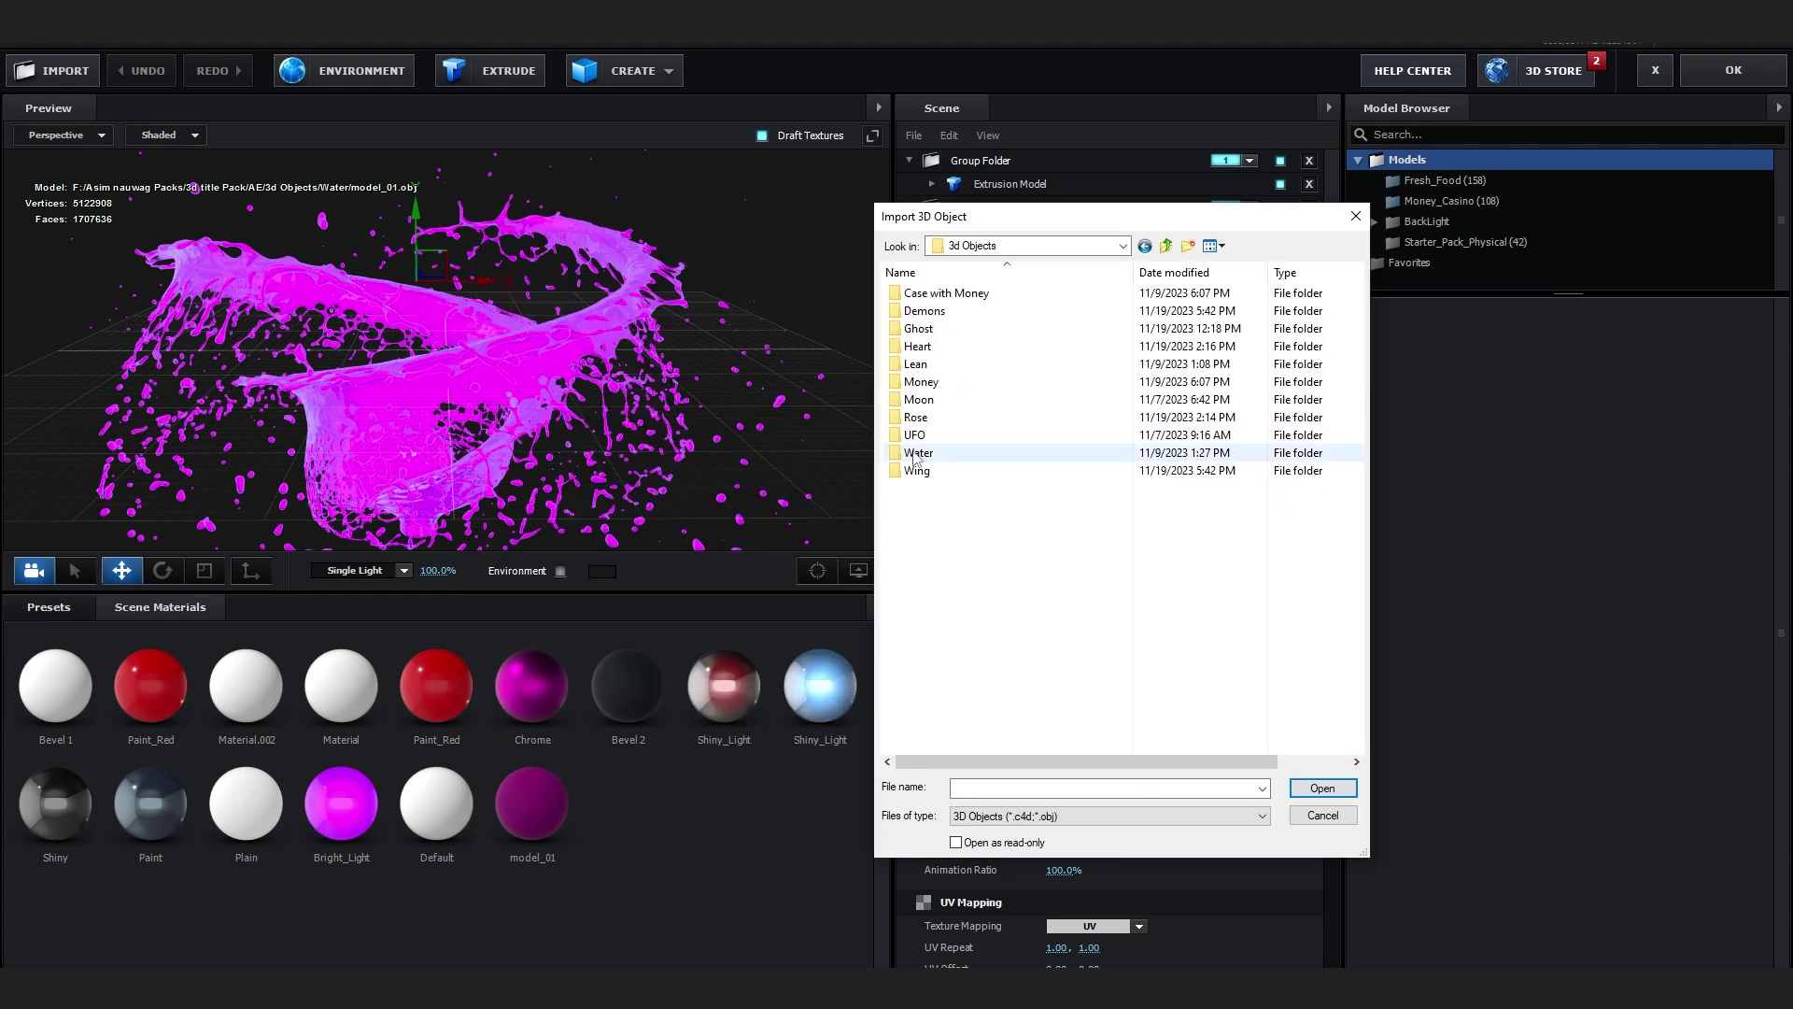
{"action": "double_click", "coordinate": [917, 452]}
{"action": "left_click", "coordinate": [966, 312]}
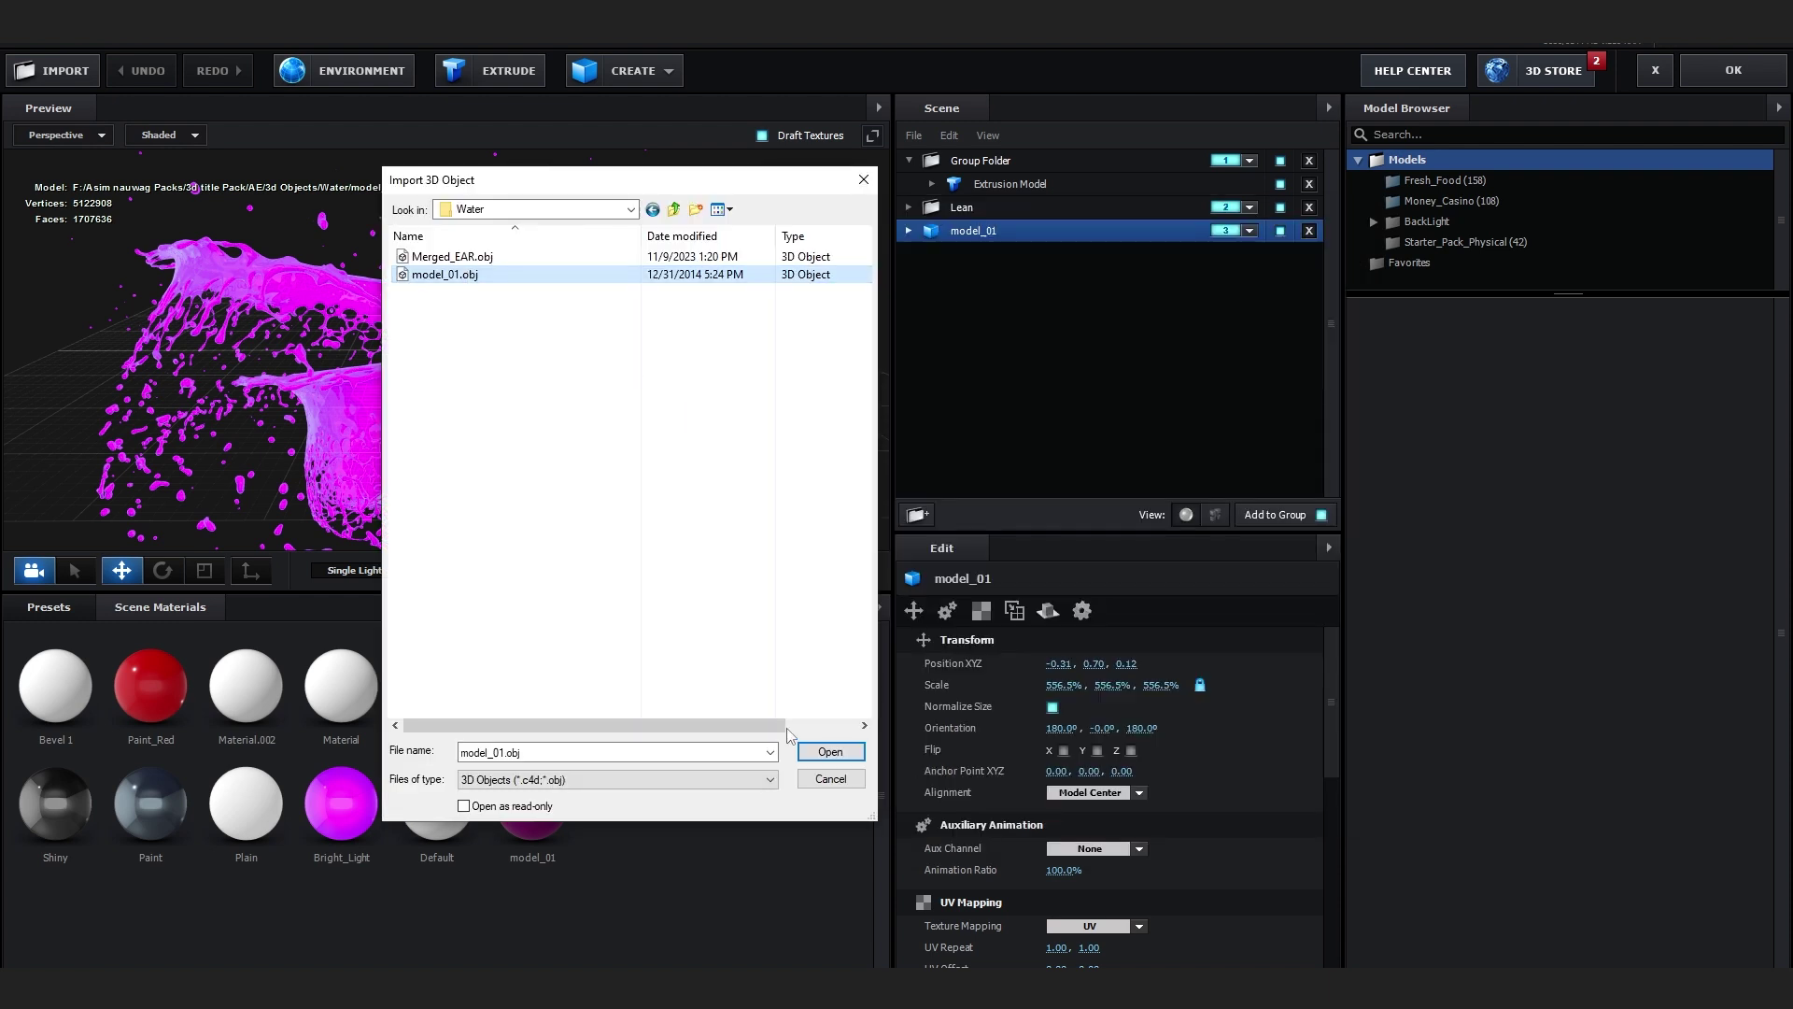
{"action": "double_click", "coordinate": [474, 278]}
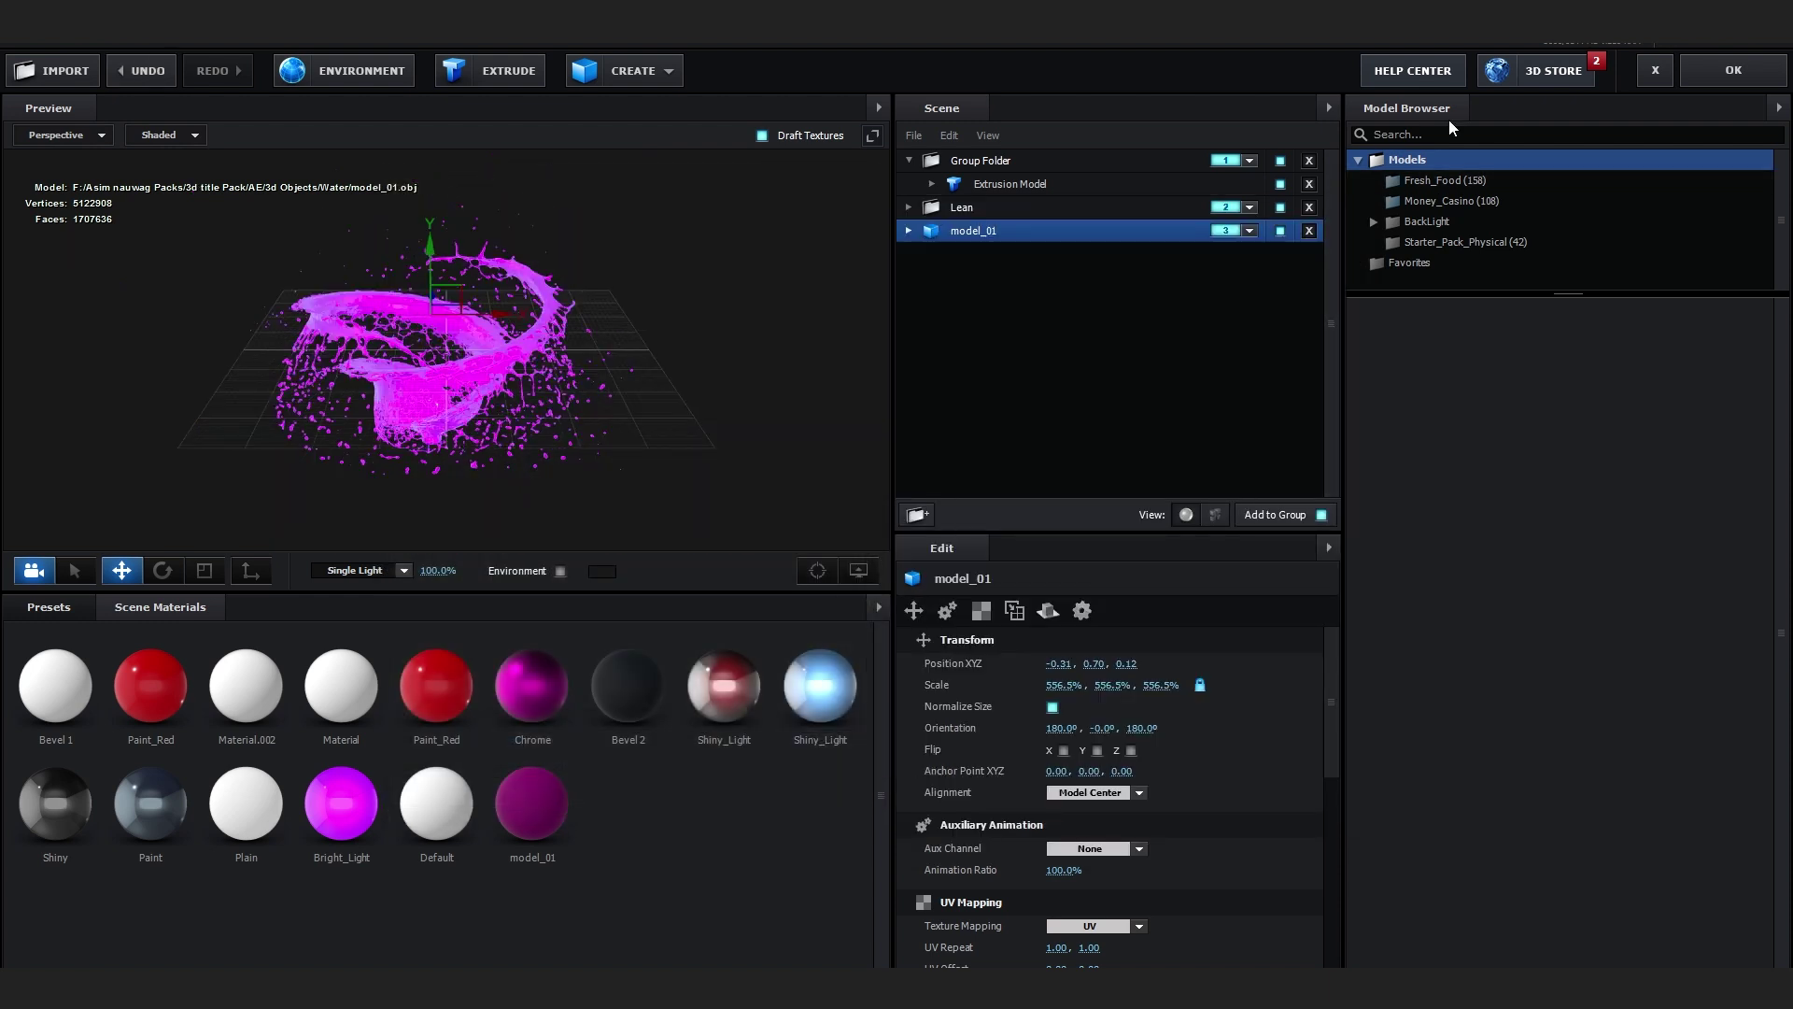
{"action": "left_click", "coordinate": [1768, 85]}
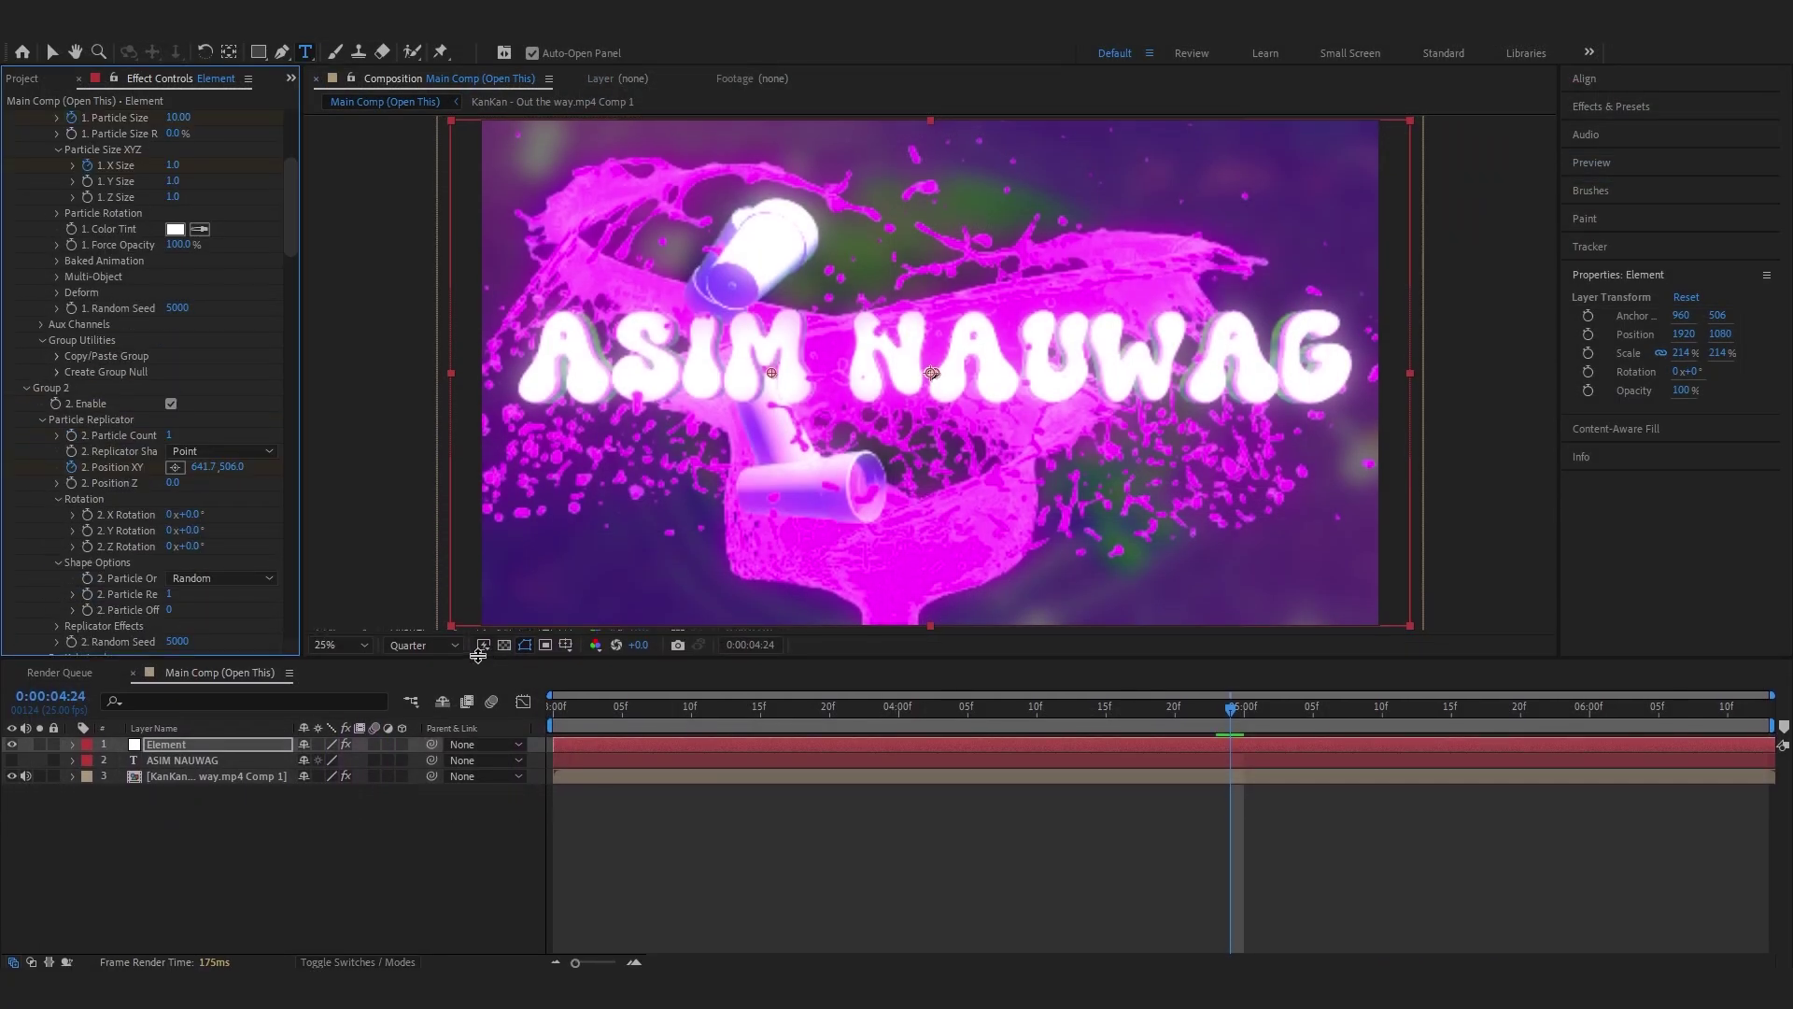
{"action": "key", "text": "u"}
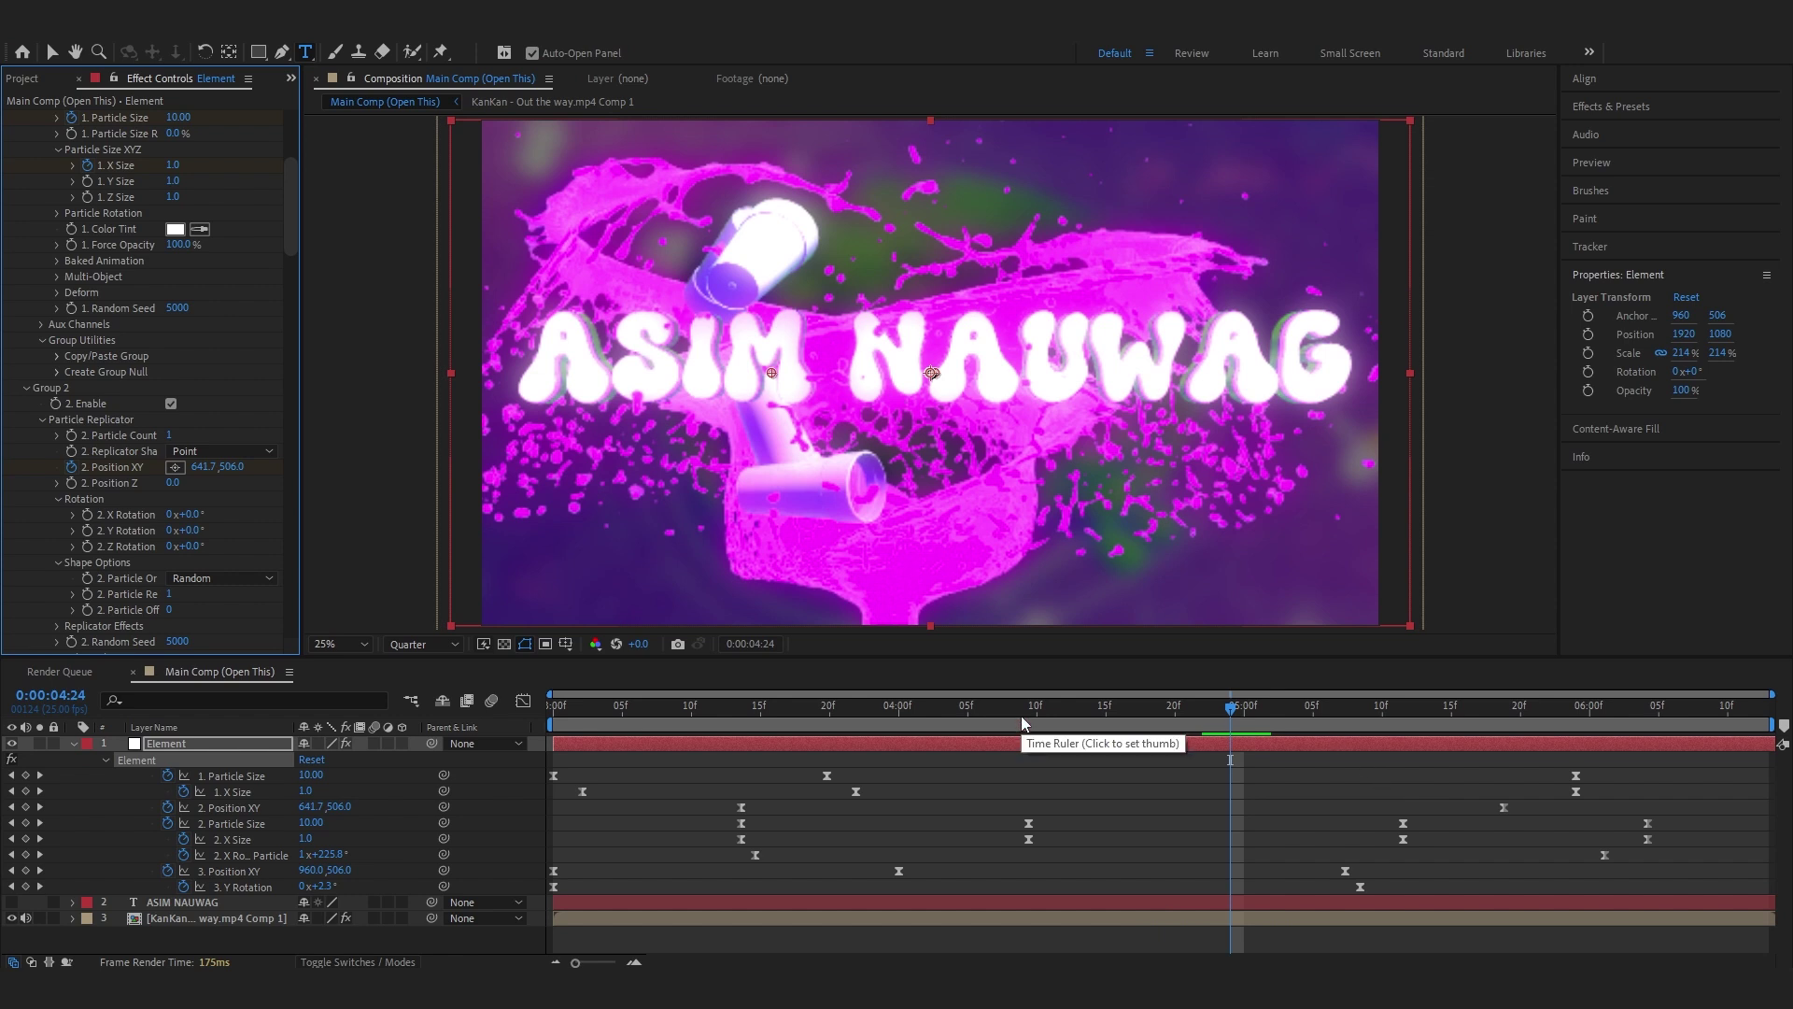
{"action": "left_click_drag", "start_coordinate": [1021, 715], "coordinate": [912, 715]}
{"action": "left_click_drag", "start_coordinate": [307, 822], "coordinate": [373, 839]}
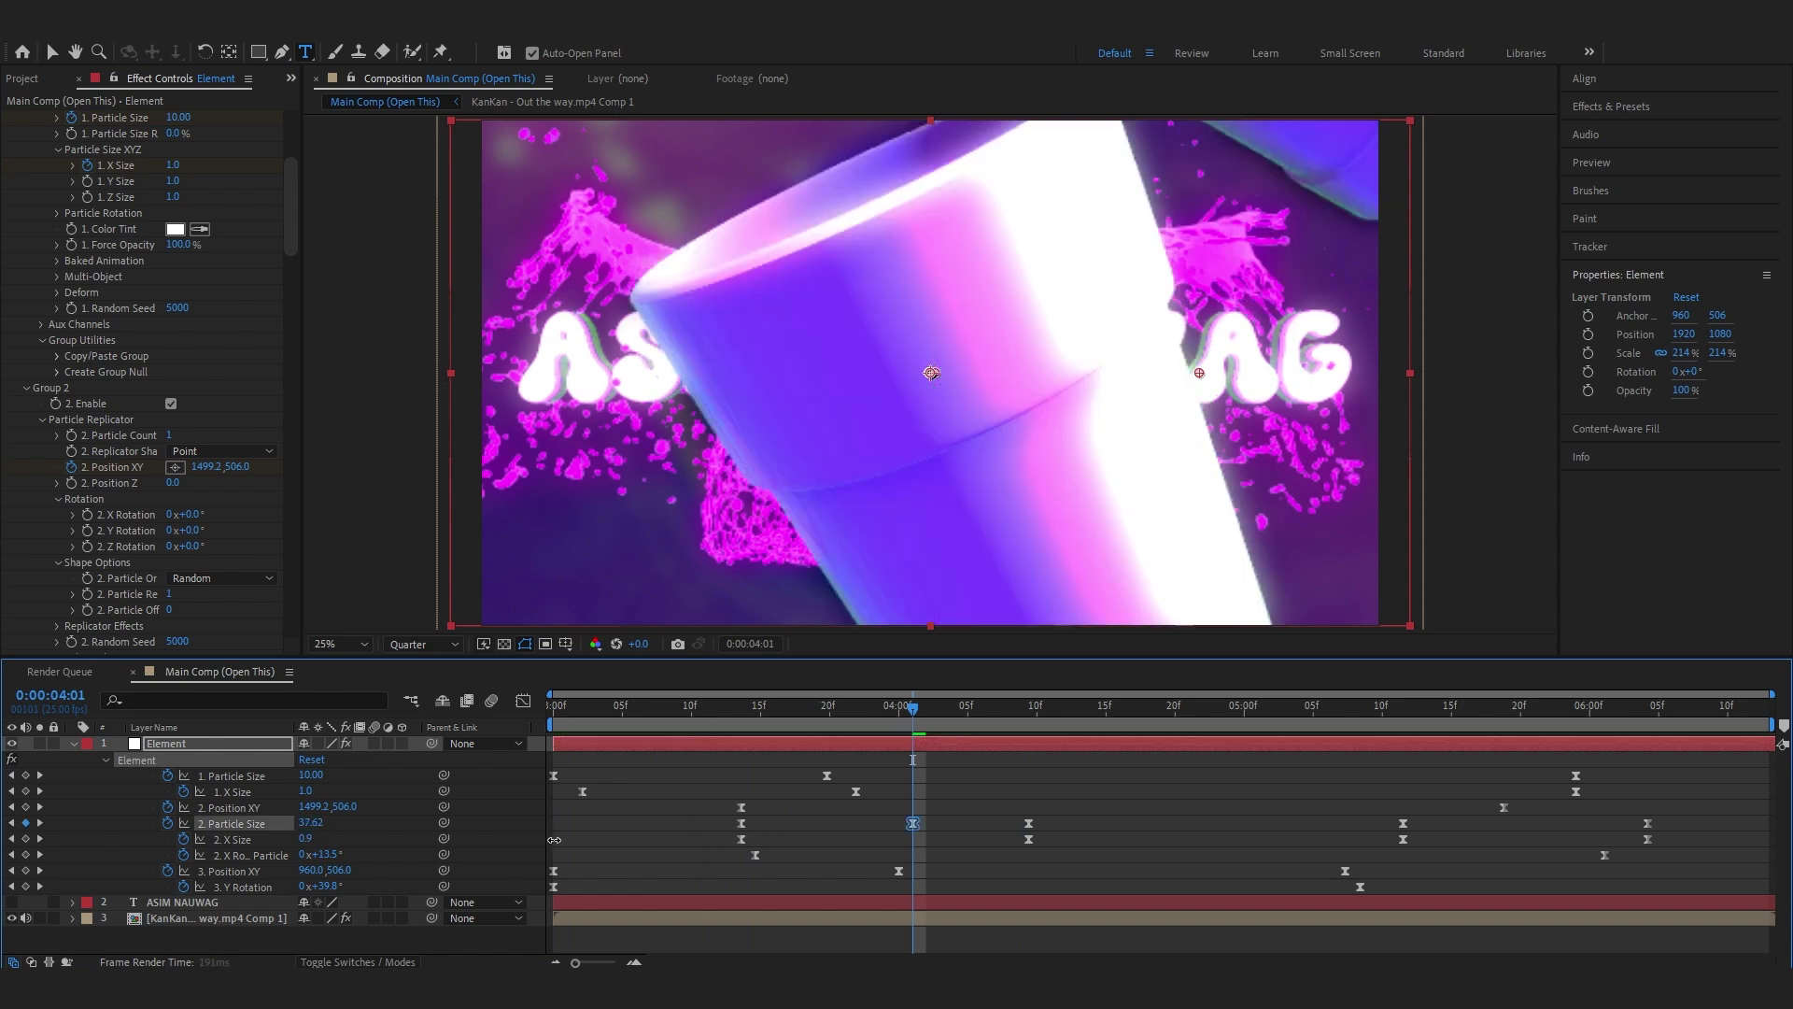
{"action": "key", "text": "ctrl+z"}
{"action": "left_click_drag", "start_coordinate": [306, 839], "coordinate": [348, 841]}
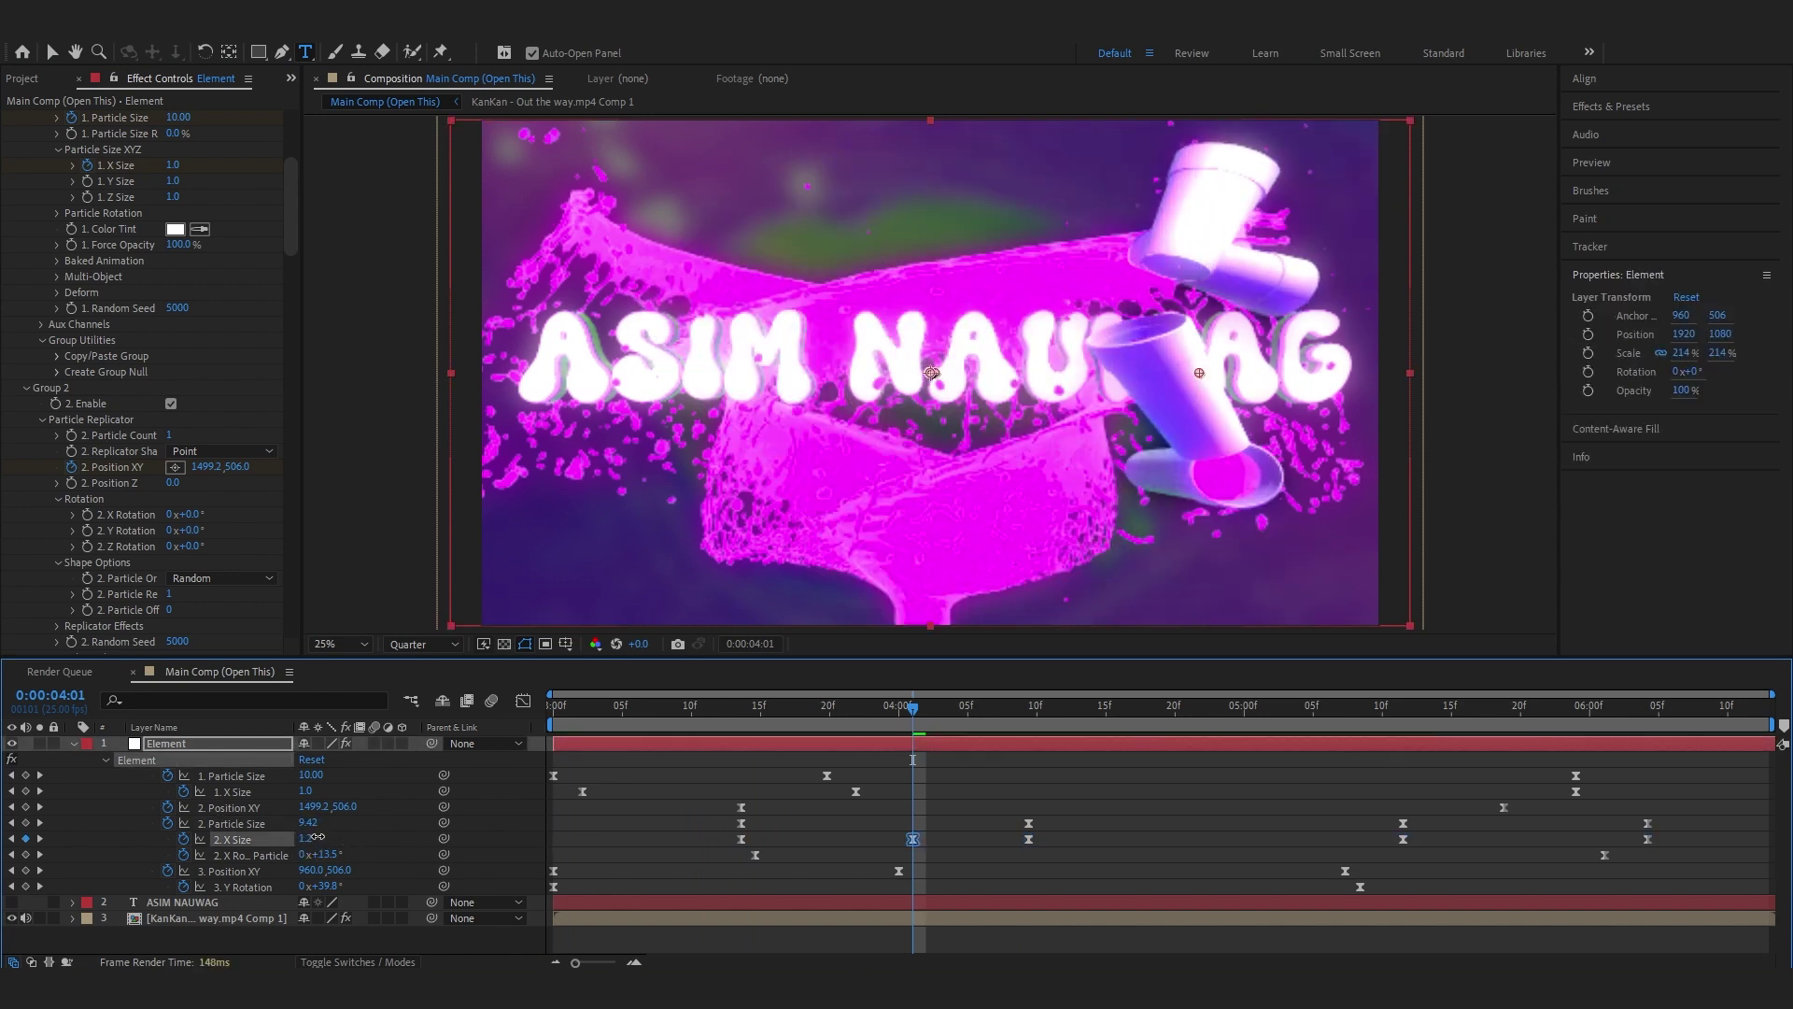
{"action": "key", "text": "ctrl+z"}
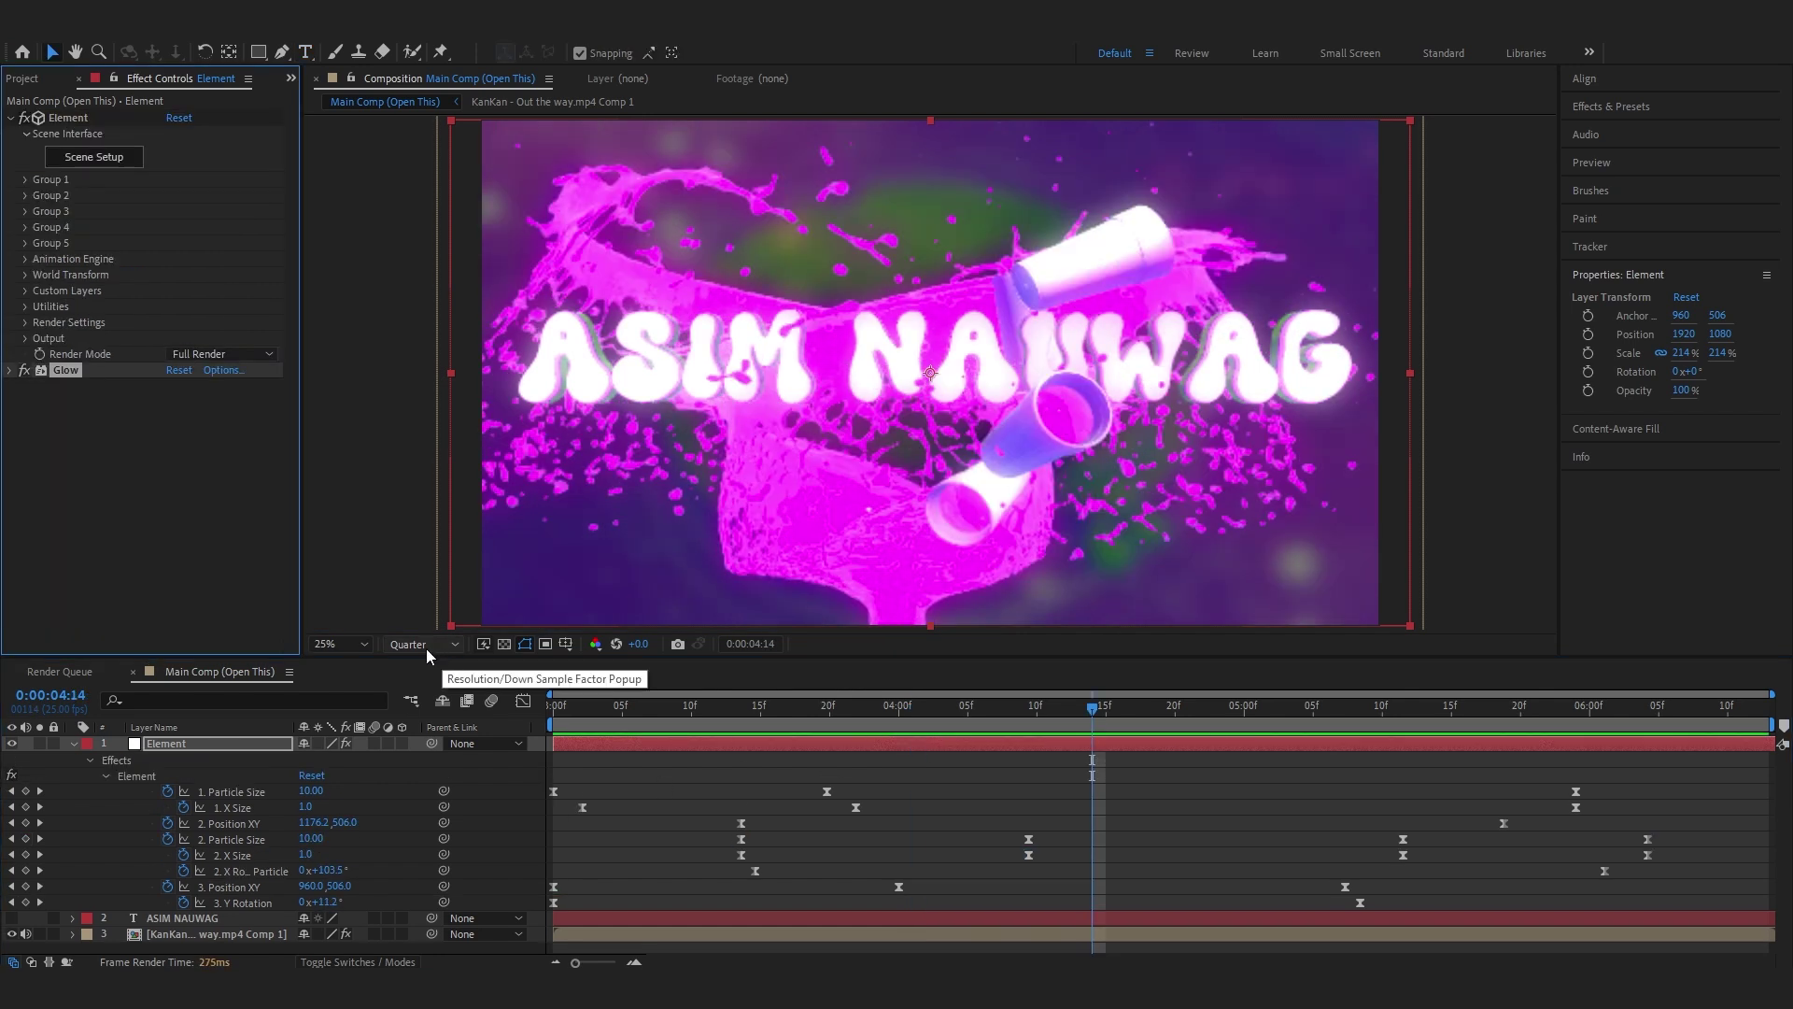
Turn off the existing Glow and apply Optical Glow to Element via an 'optic' effect search
{"action": "left_click", "coordinate": [25, 371]}
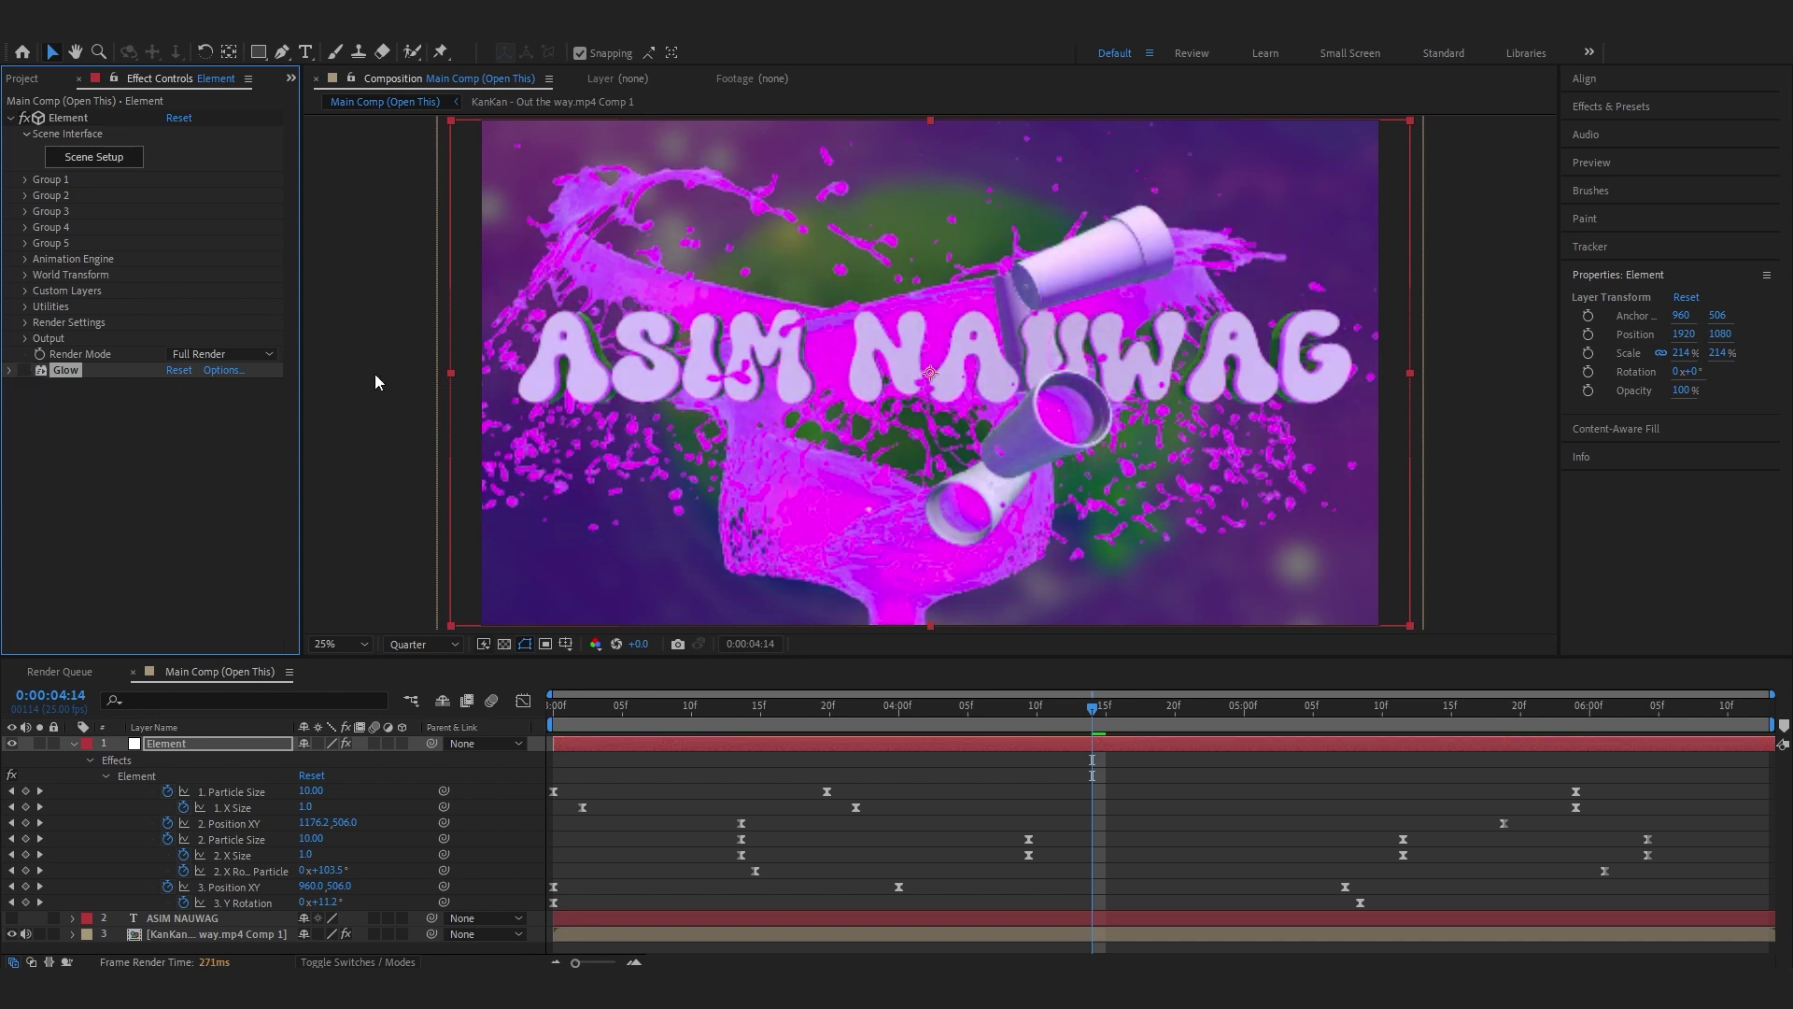
{"action": "key", "text": "ctrl+space"}
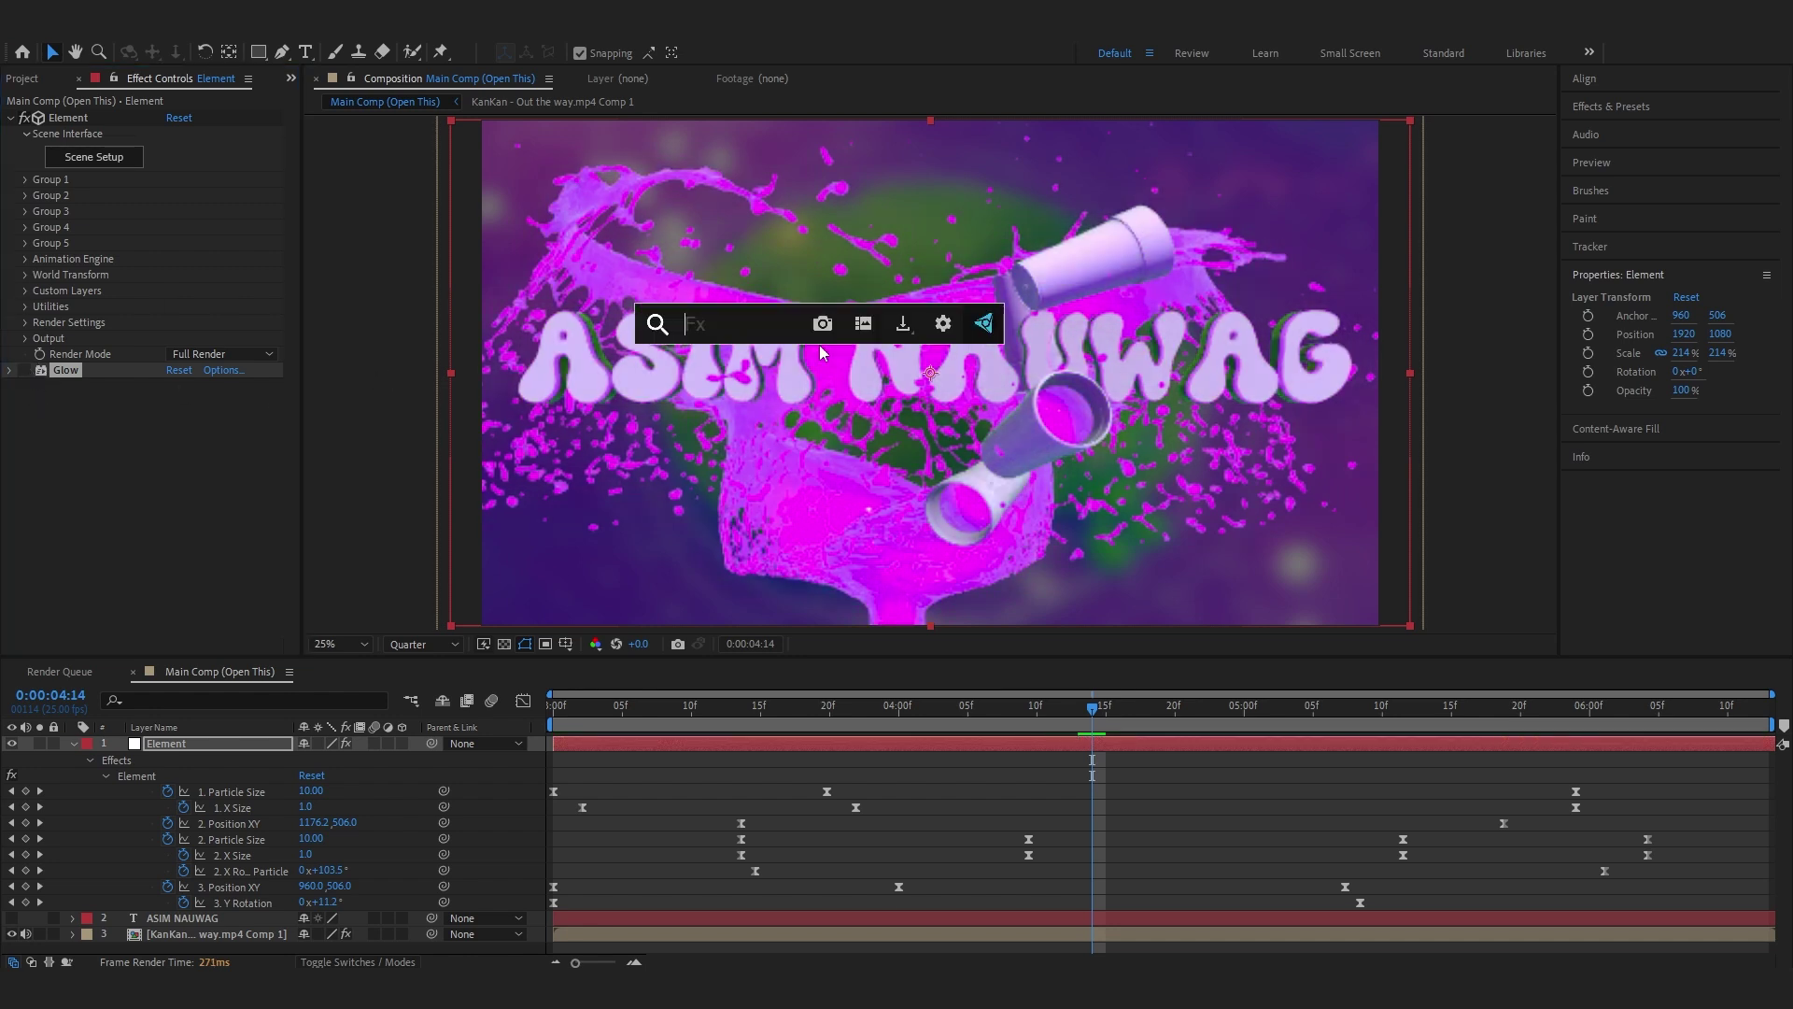
{"action": "type", "text": "optic"}
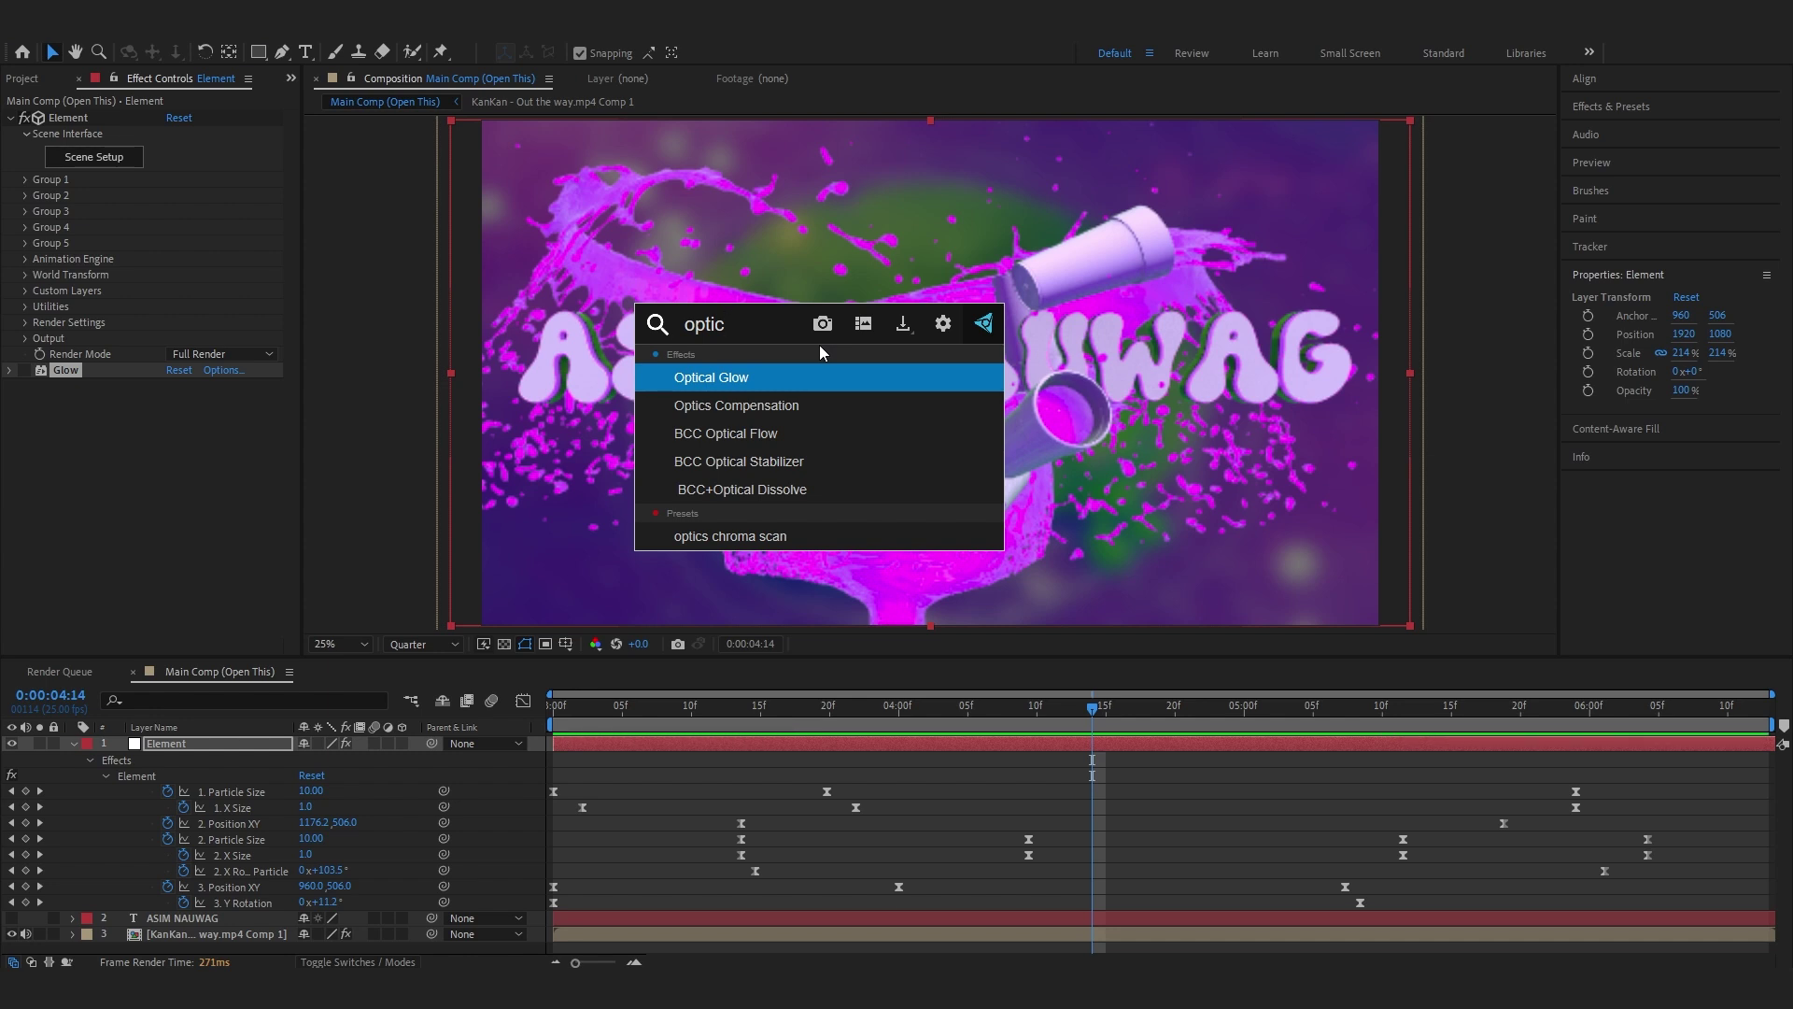
{"action": "left_click", "coordinate": [762, 385]}
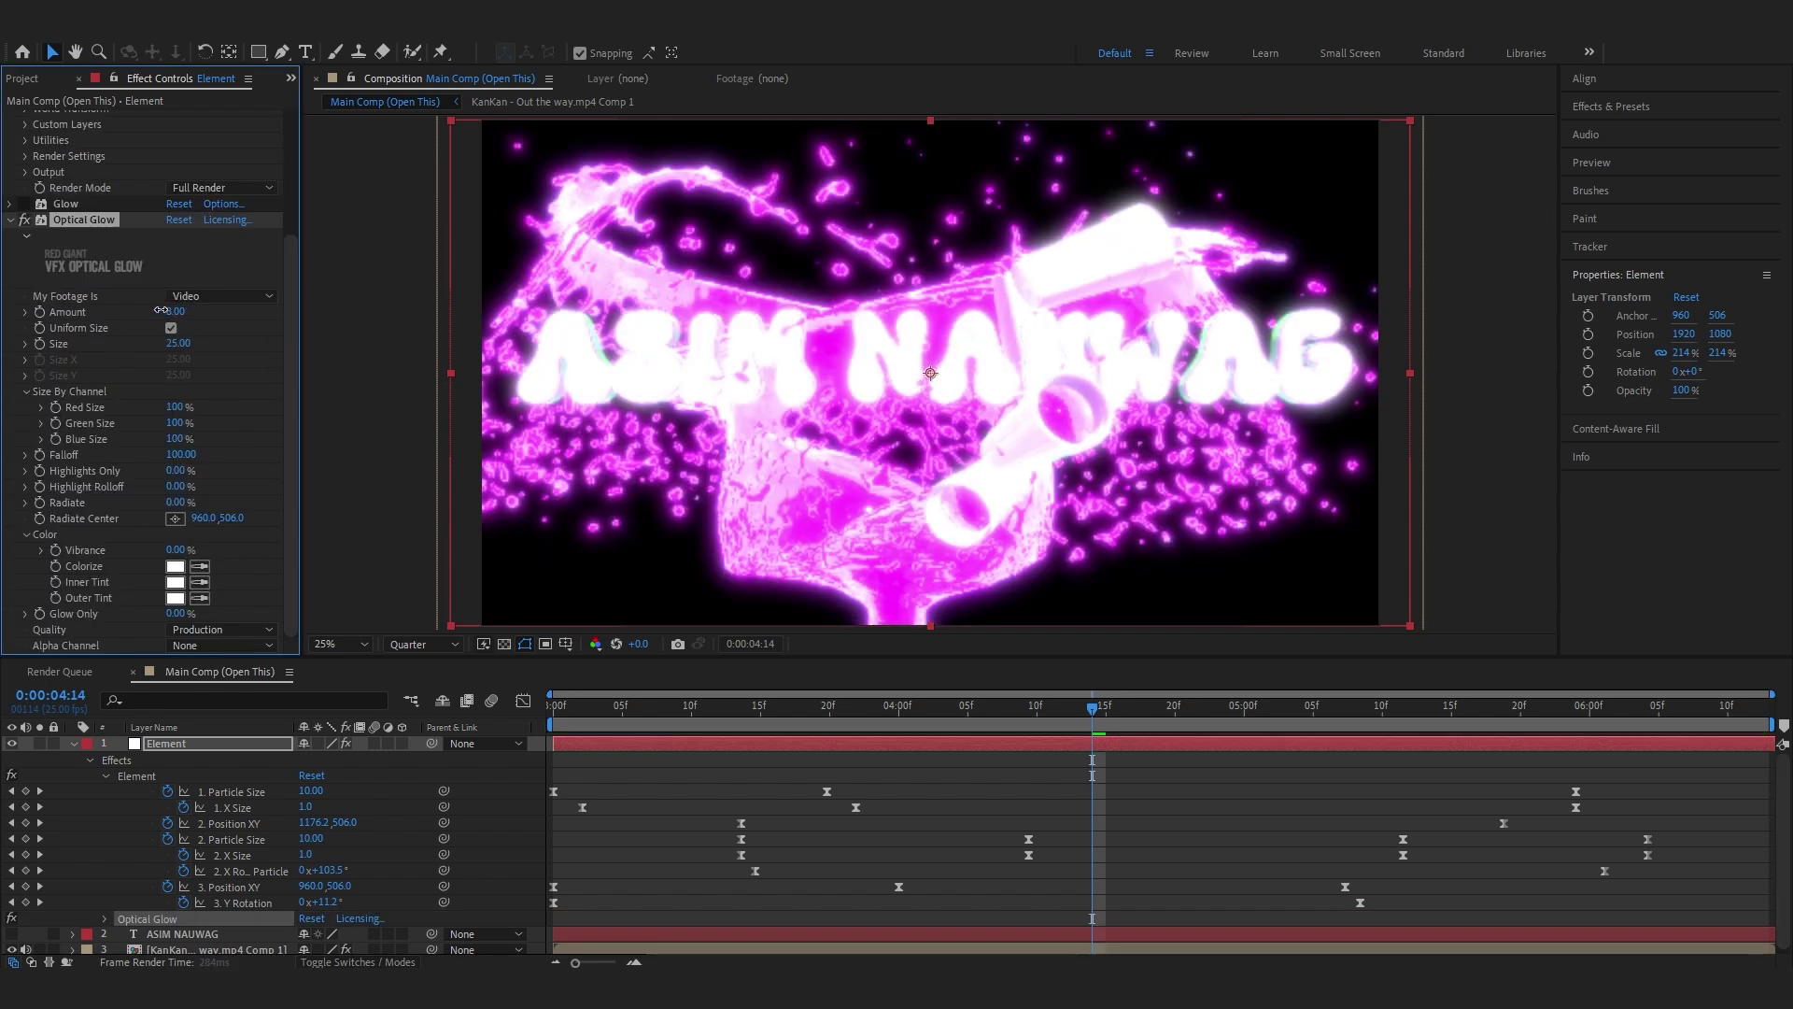
Set Optical Glow to Amount 4, Size 73 and Highlights Only 16%
{"action": "left_click_drag", "start_coordinate": [161, 310], "coordinate": [157, 310]}
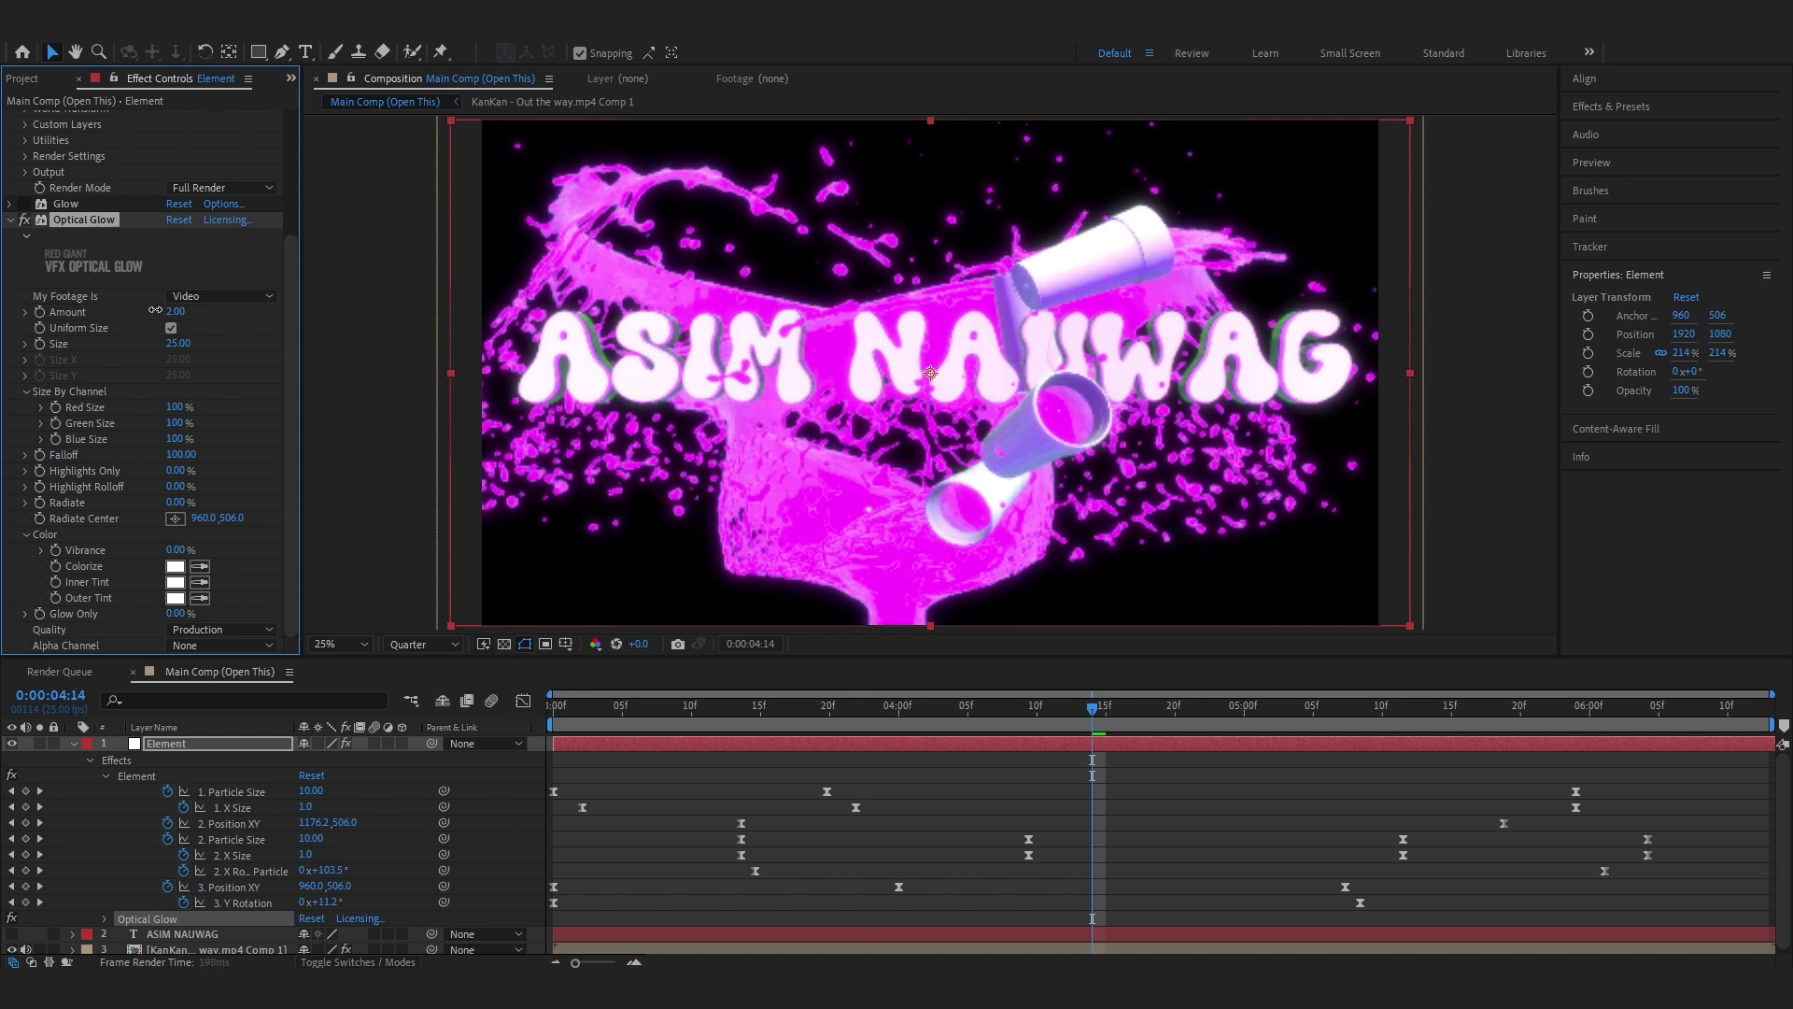
{"action": "left_click", "coordinate": [173, 312]}
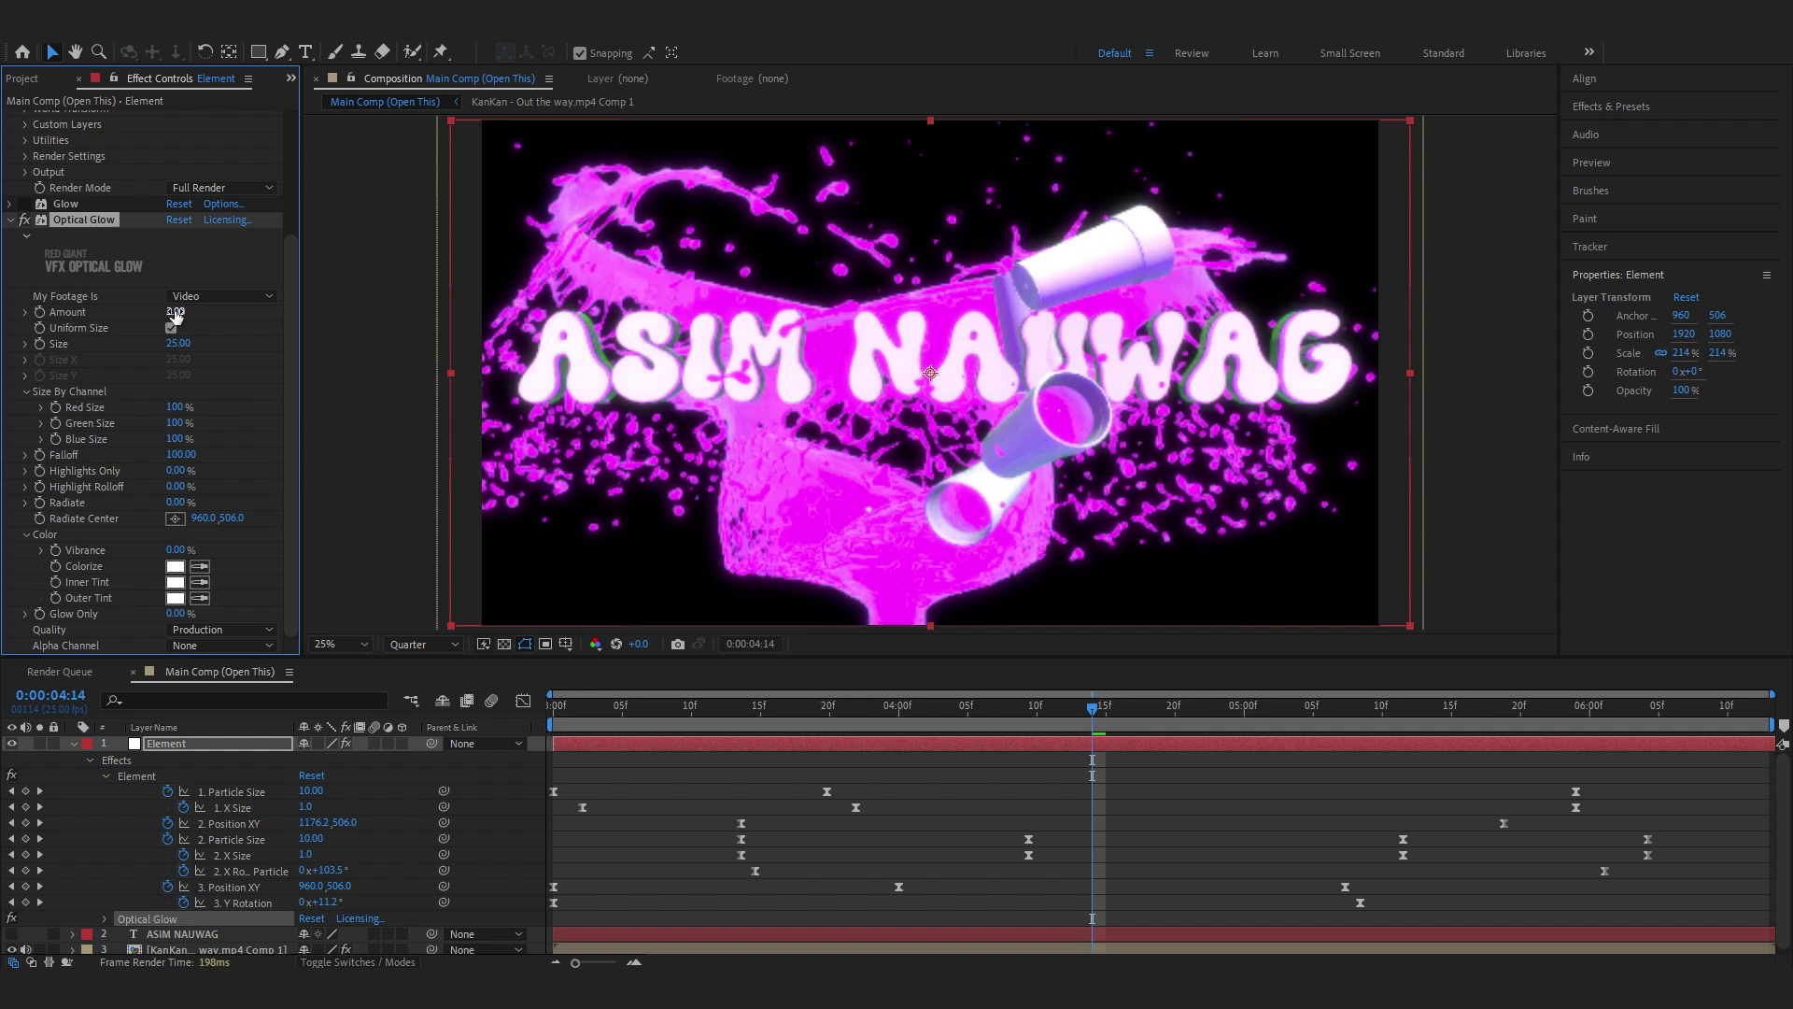
{"action": "left_click", "coordinate": [125, 342]}
{"action": "left_click_drag", "start_coordinate": [170, 345], "coordinate": [211, 346]}
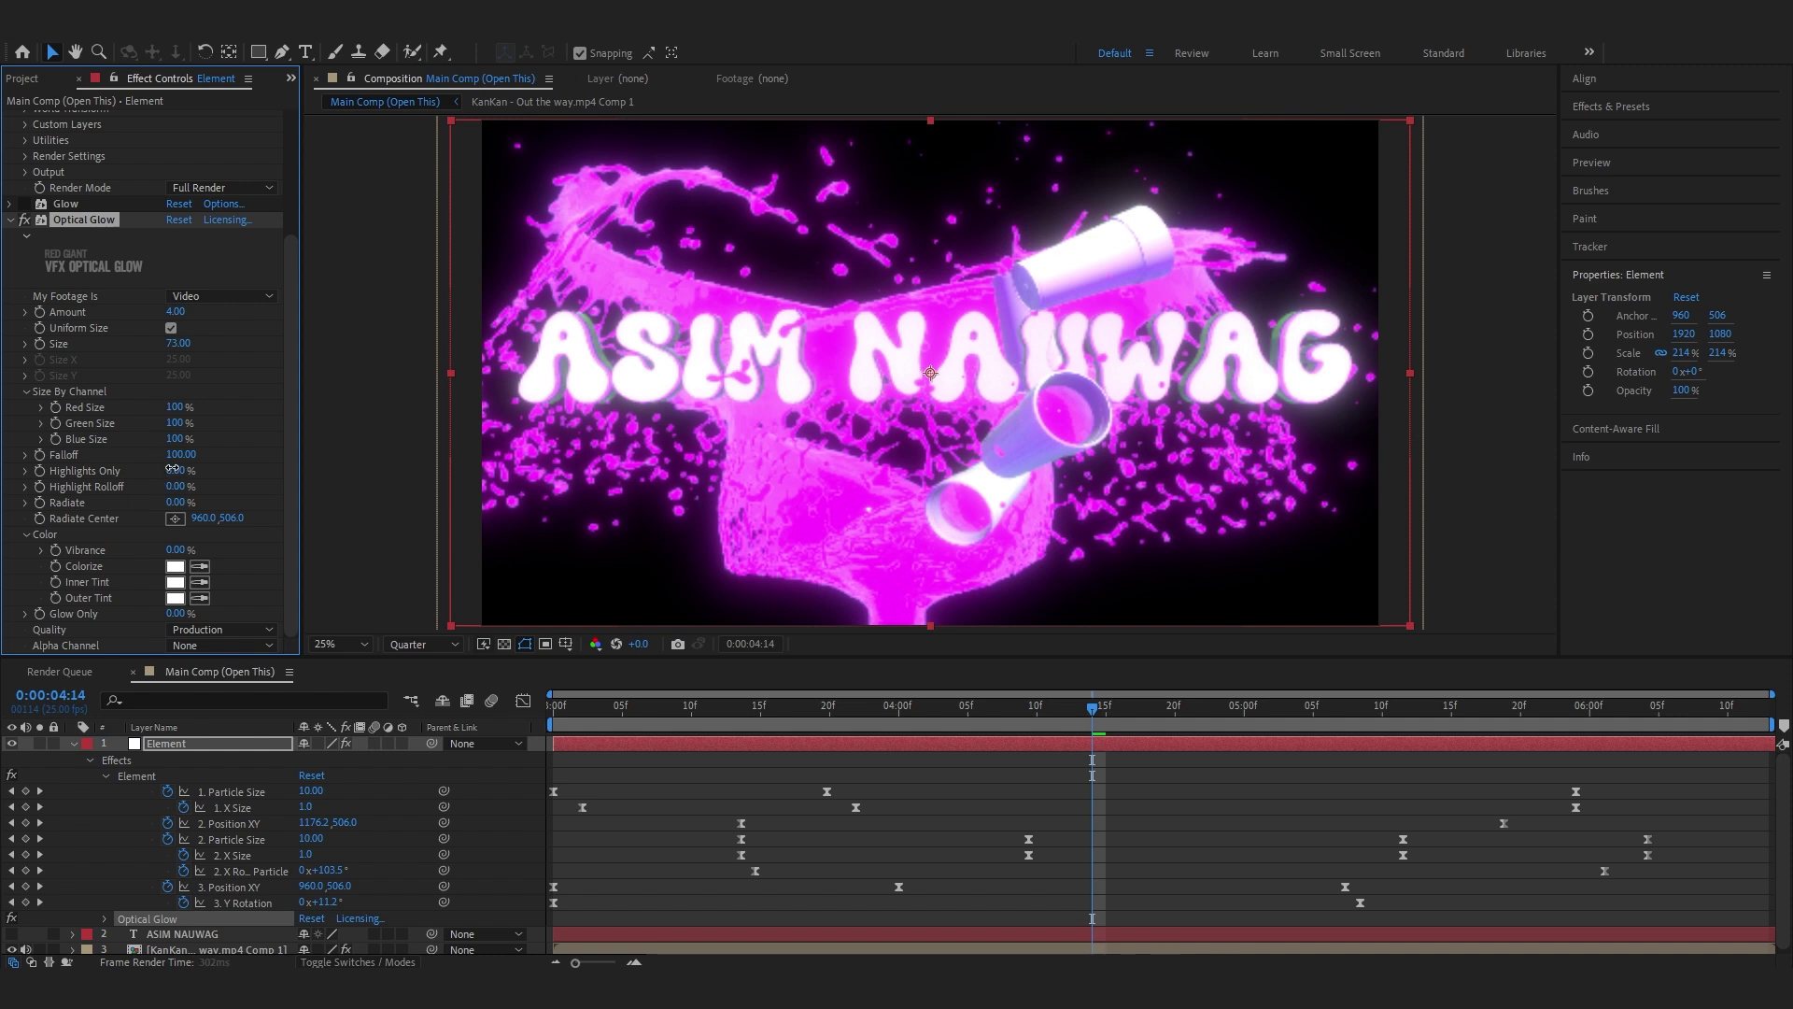
{"action": "left_click_drag", "start_coordinate": [177, 467], "coordinate": [178, 467]}
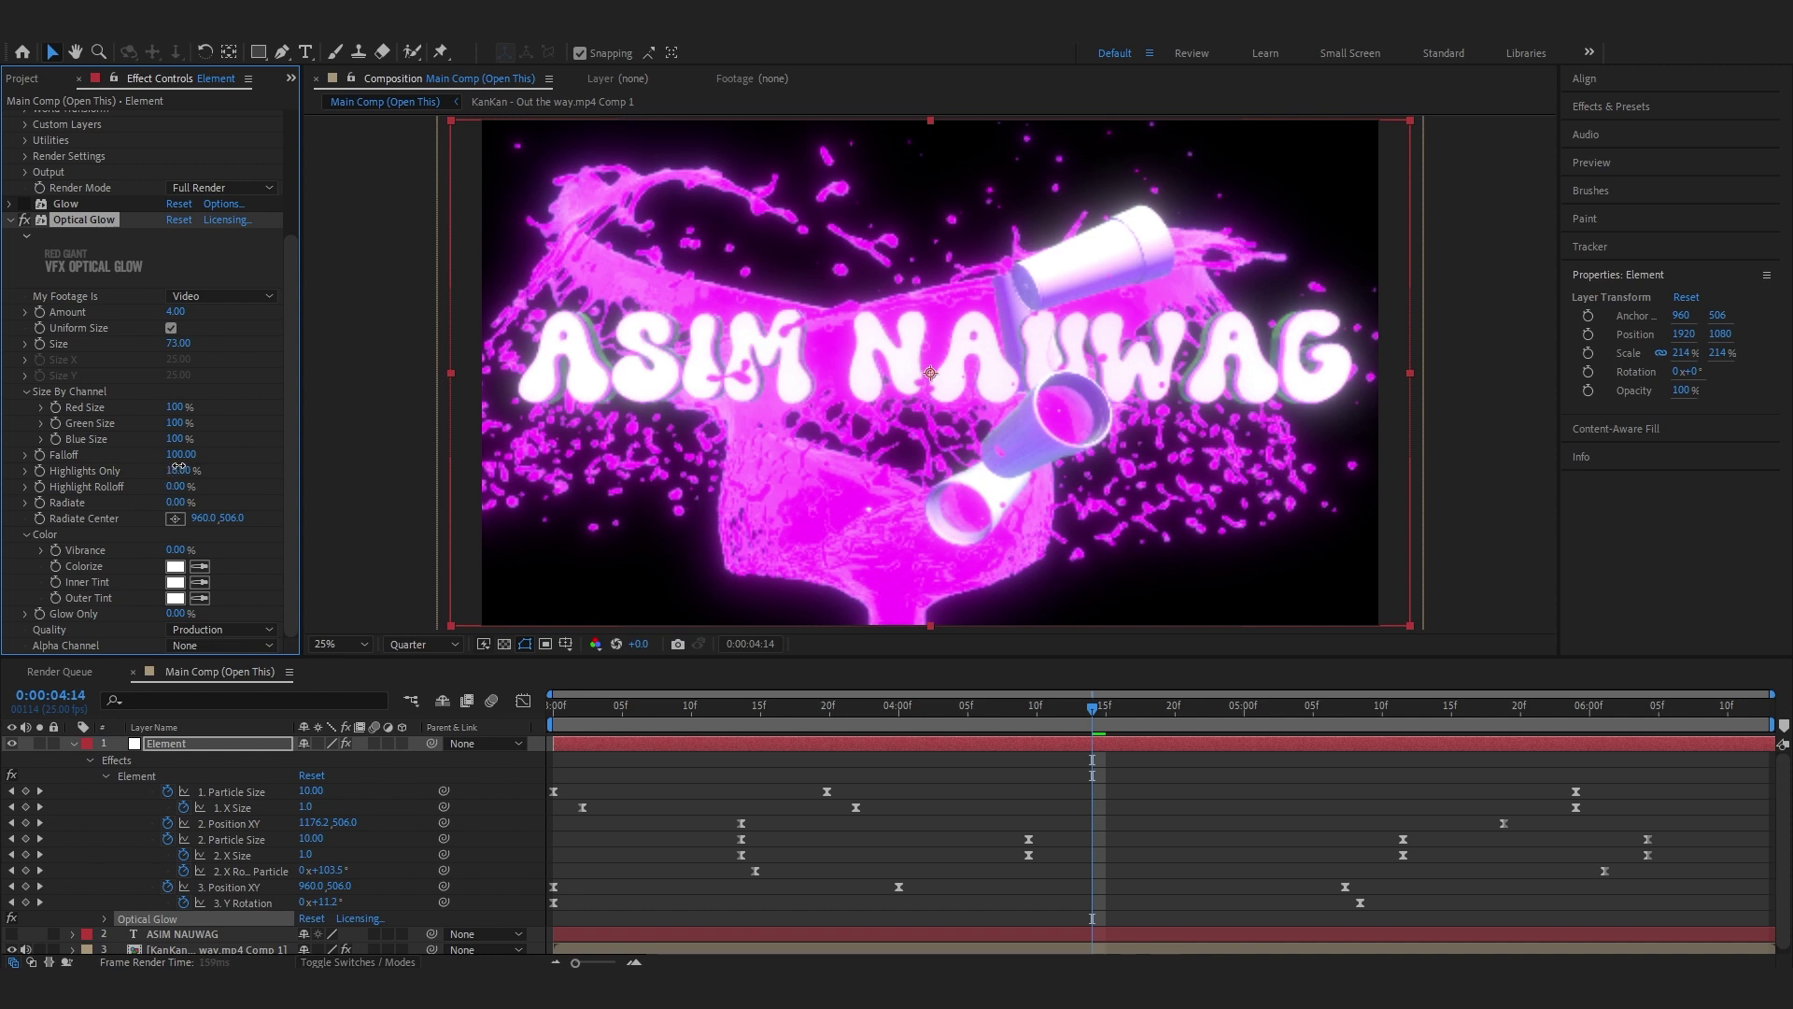
Set Optical Glow's Outer Tint to a saturated magenta
{"action": "left_click", "coordinate": [174, 598]}
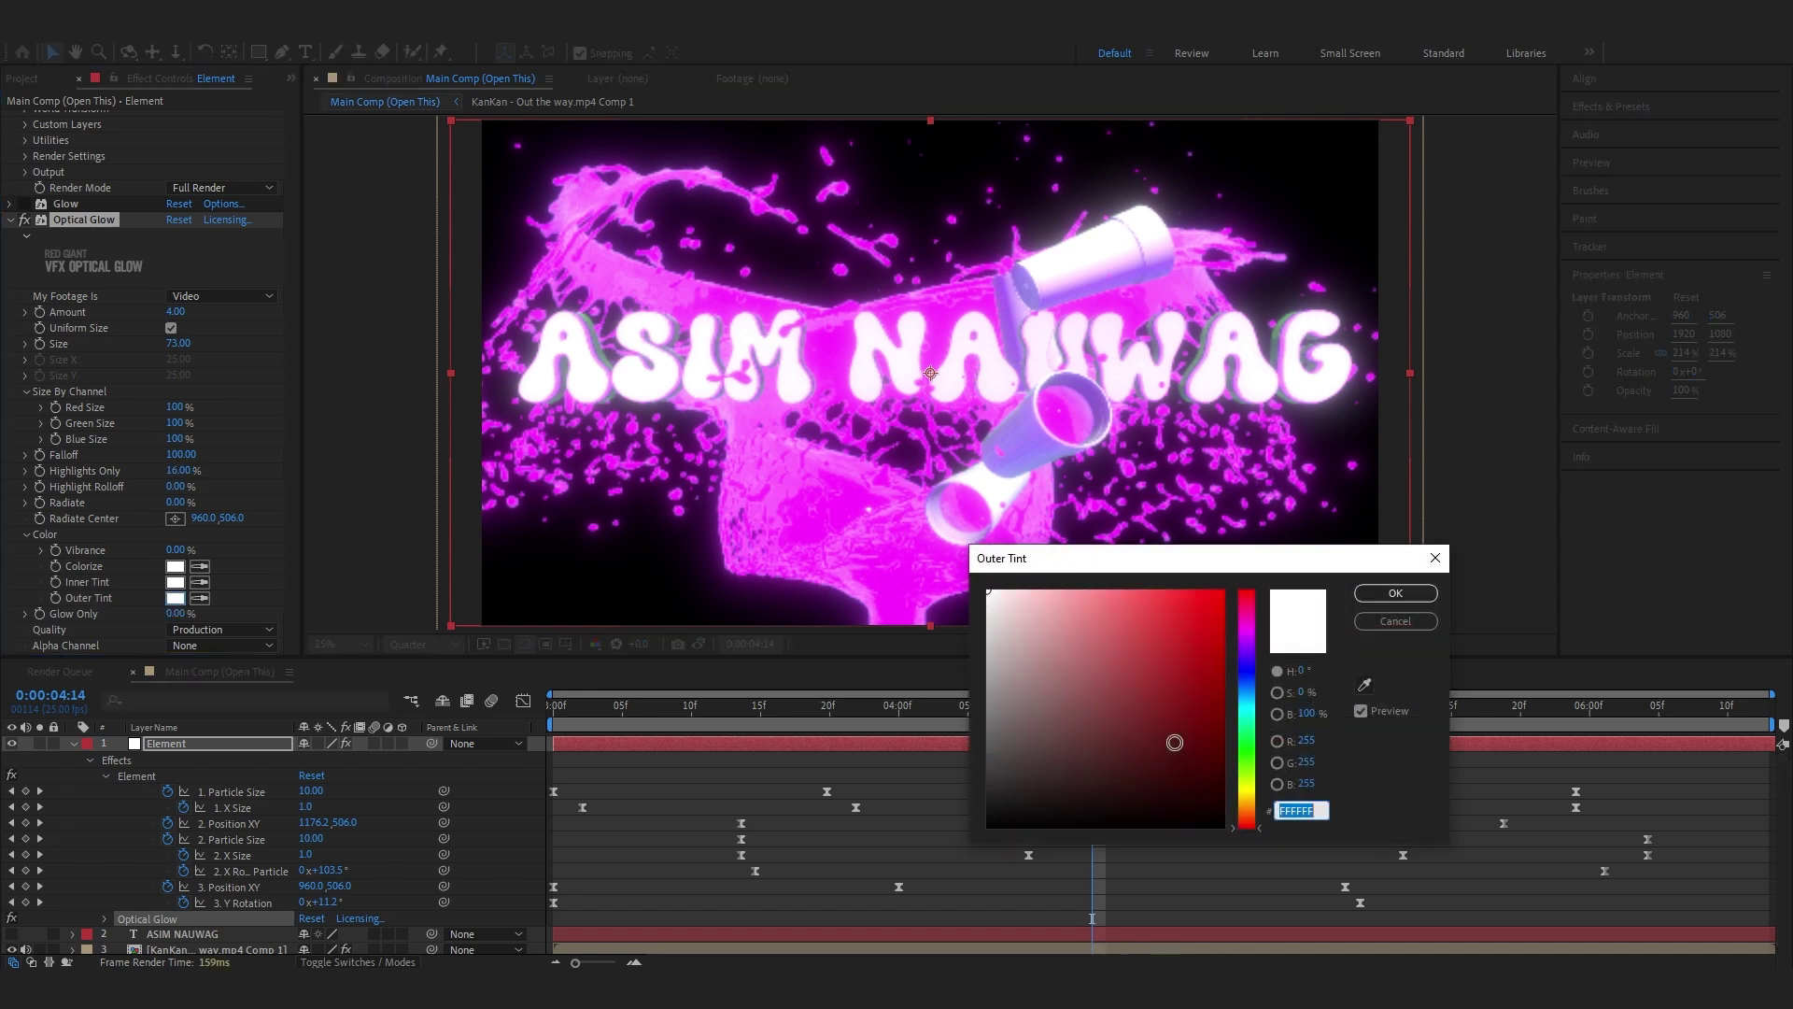
{"action": "left_click", "coordinate": [1239, 707]}
{"action": "left_click_drag", "start_coordinate": [1239, 707], "coordinate": [1239, 648]}
{"action": "left_click", "coordinate": [1180, 632]}
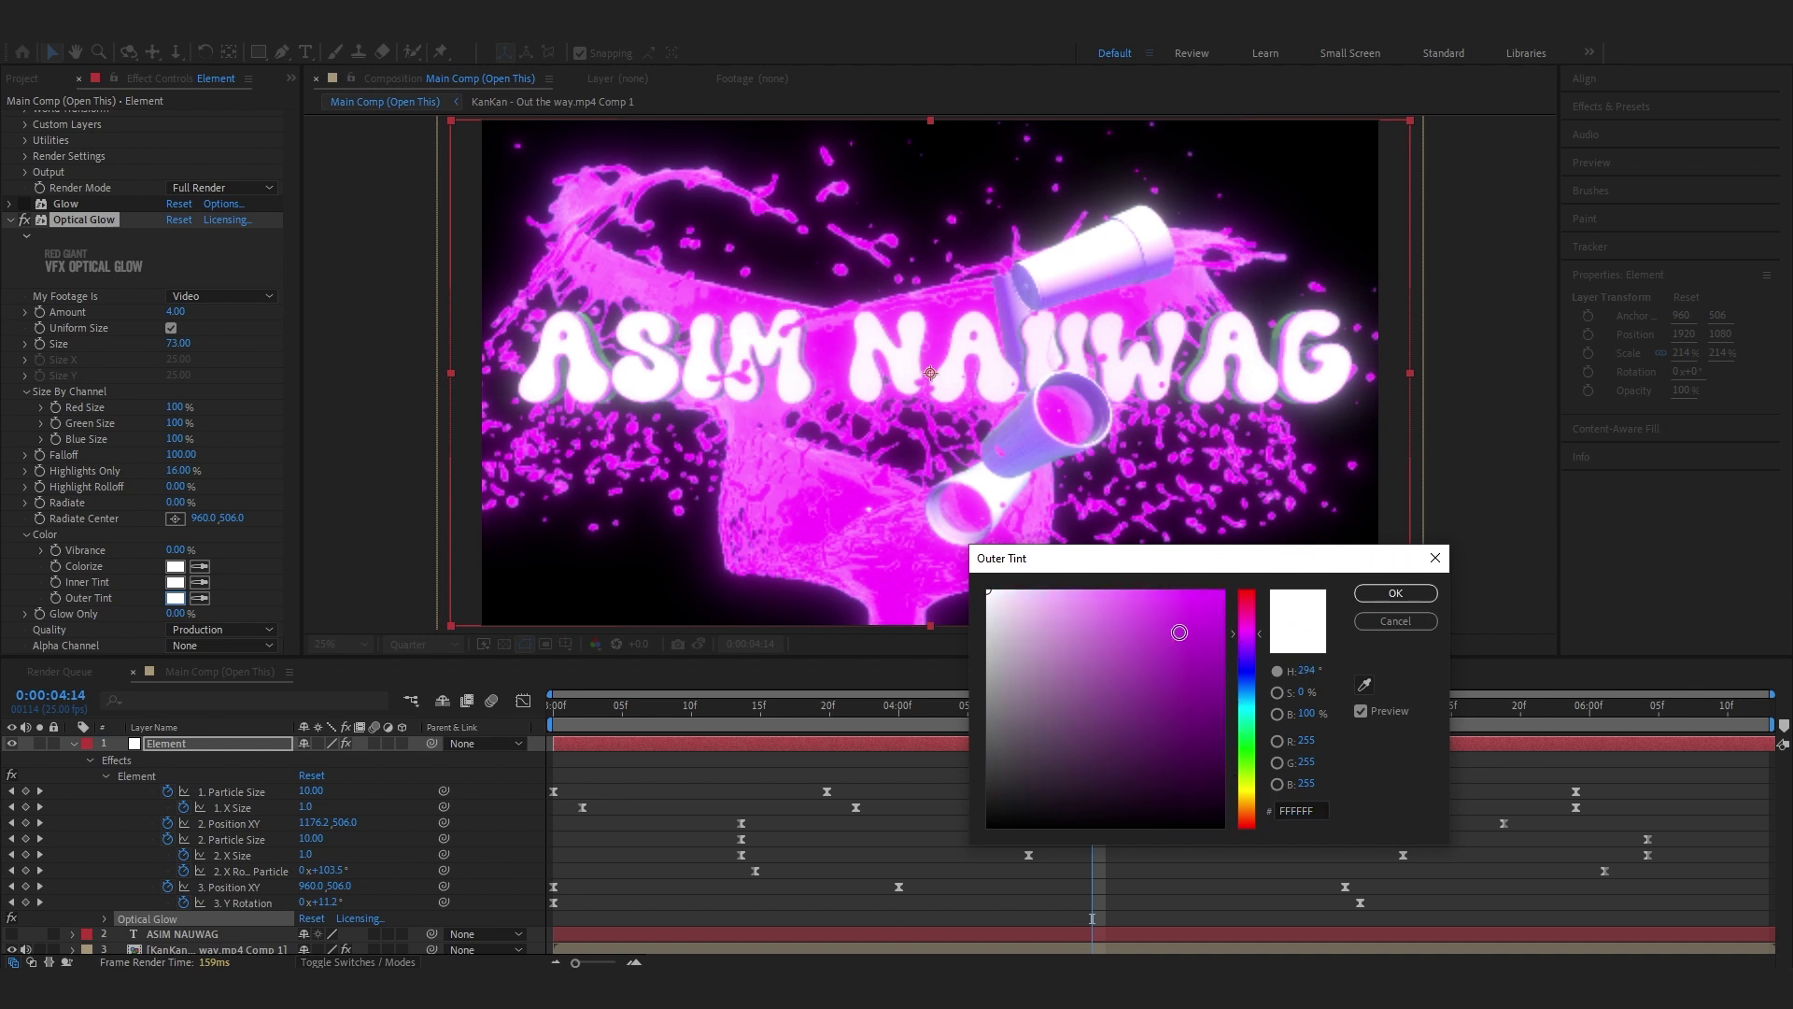
{"action": "key", "text": "Return"}
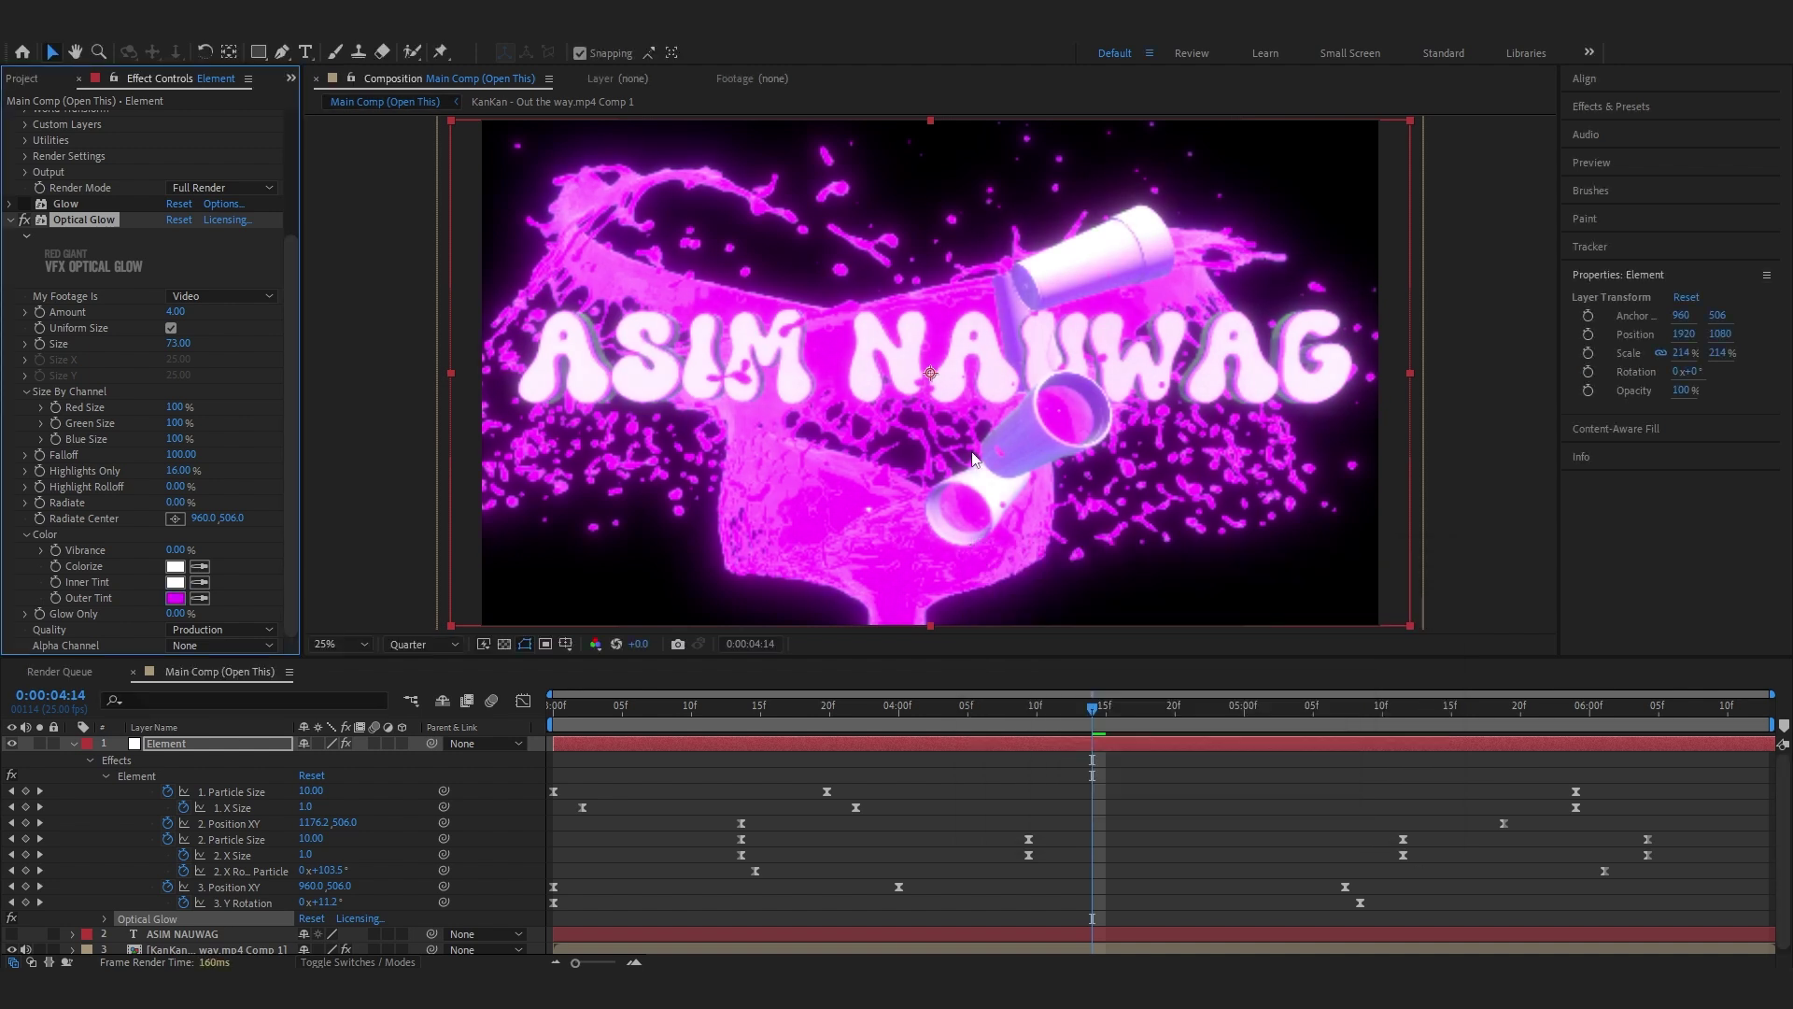
{"action": "left_click", "coordinate": [200, 645]}
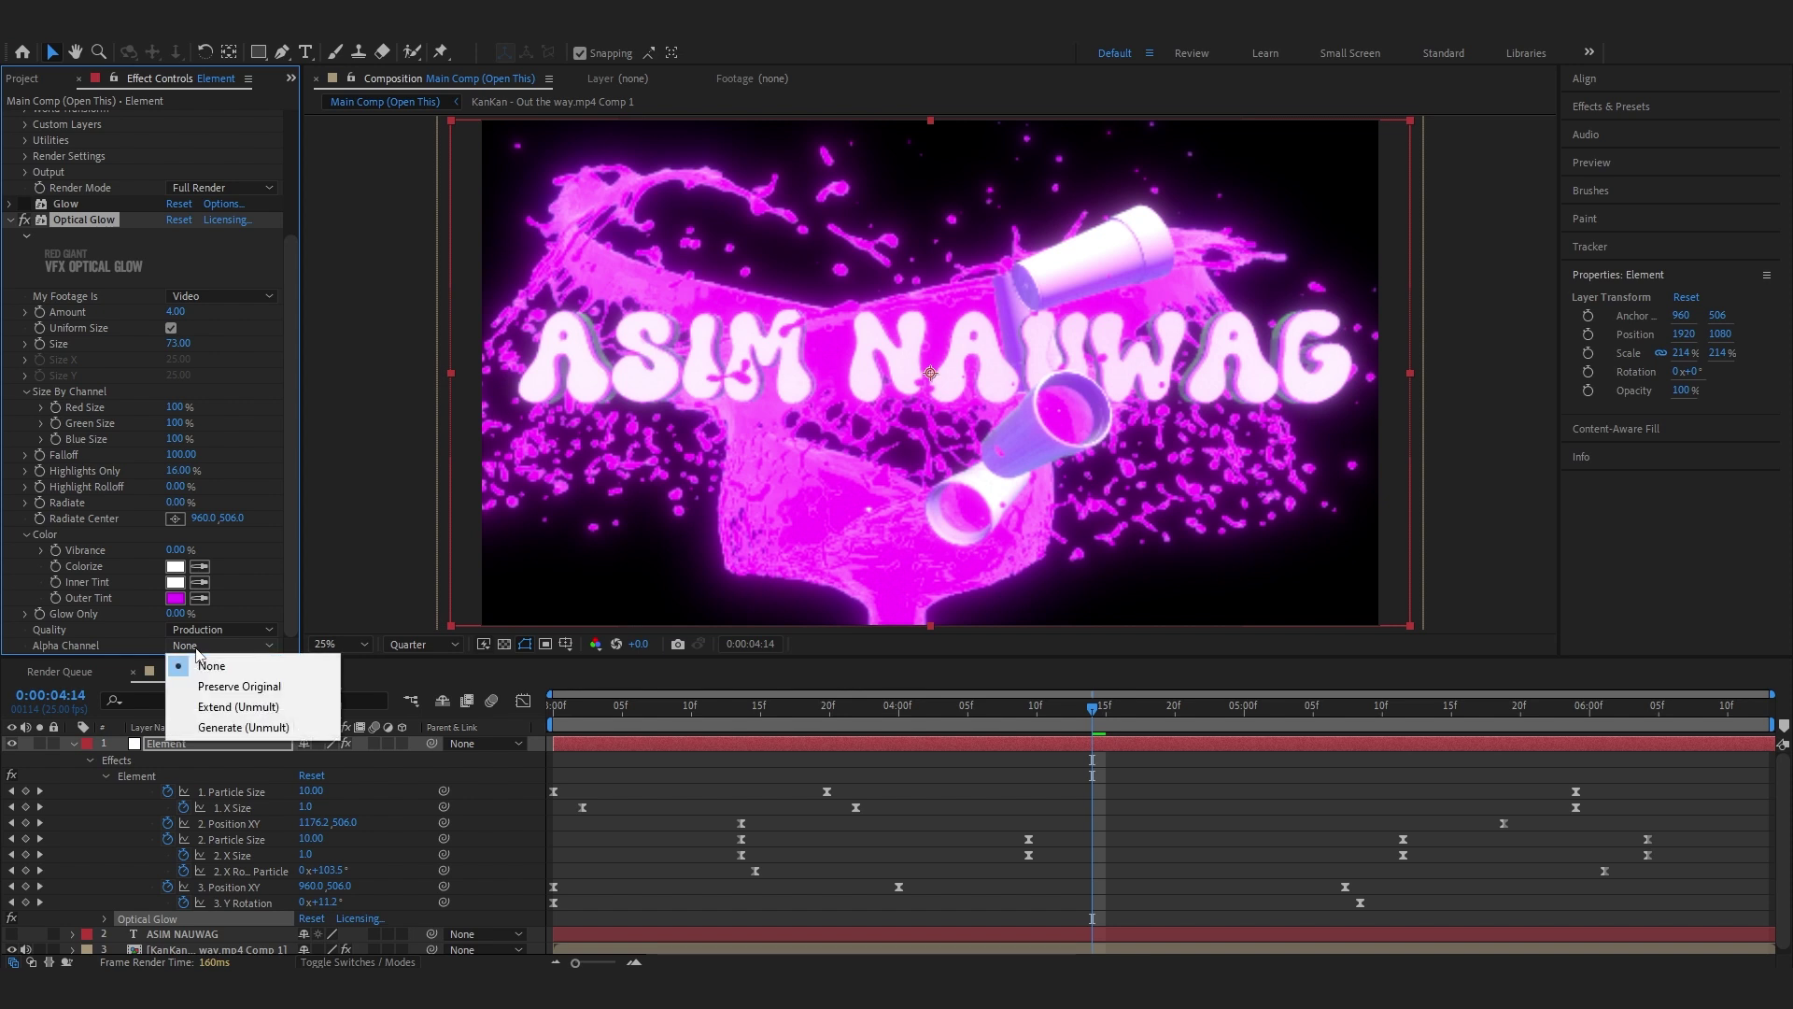
Set Optical Glow's Alpha Channel to Extend (Unmult), comparing it with the old Glow left off
{"action": "left_click", "coordinate": [203, 706]}
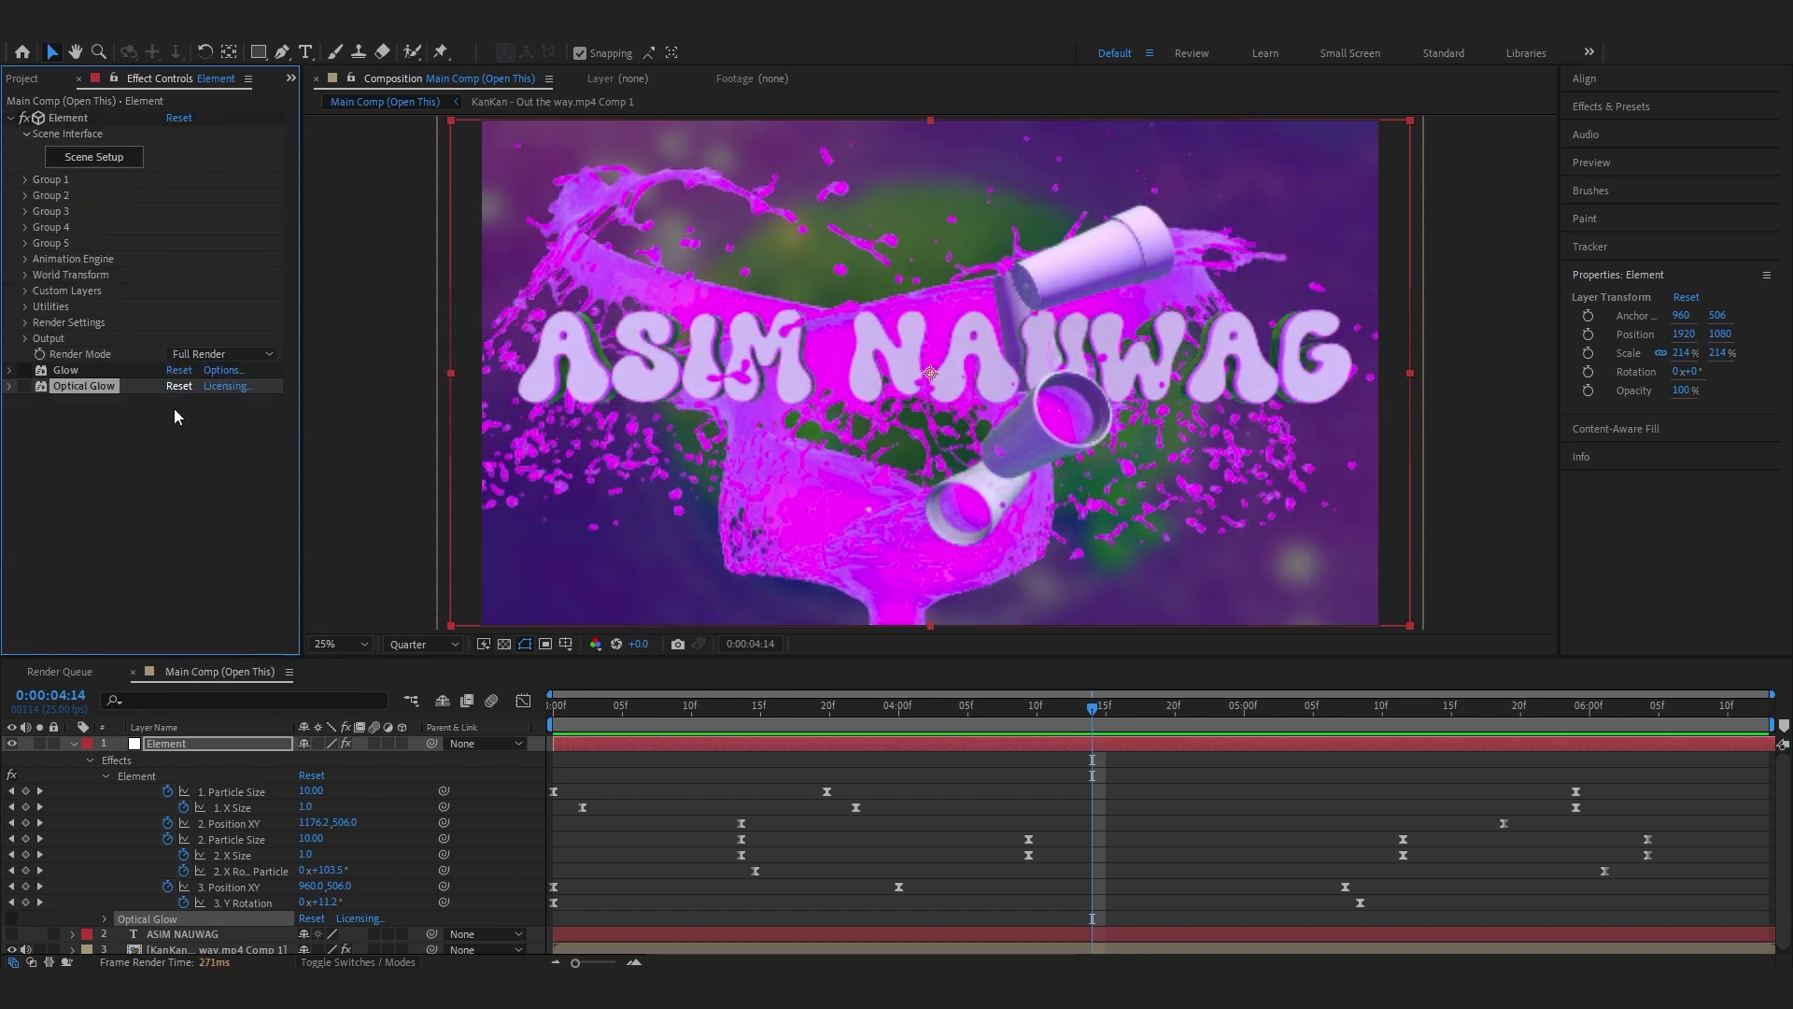
{"action": "left_click", "coordinate": [28, 370]}
{"action": "left_click", "coordinate": [28, 370]}
{"action": "left_click", "coordinate": [25, 387]}
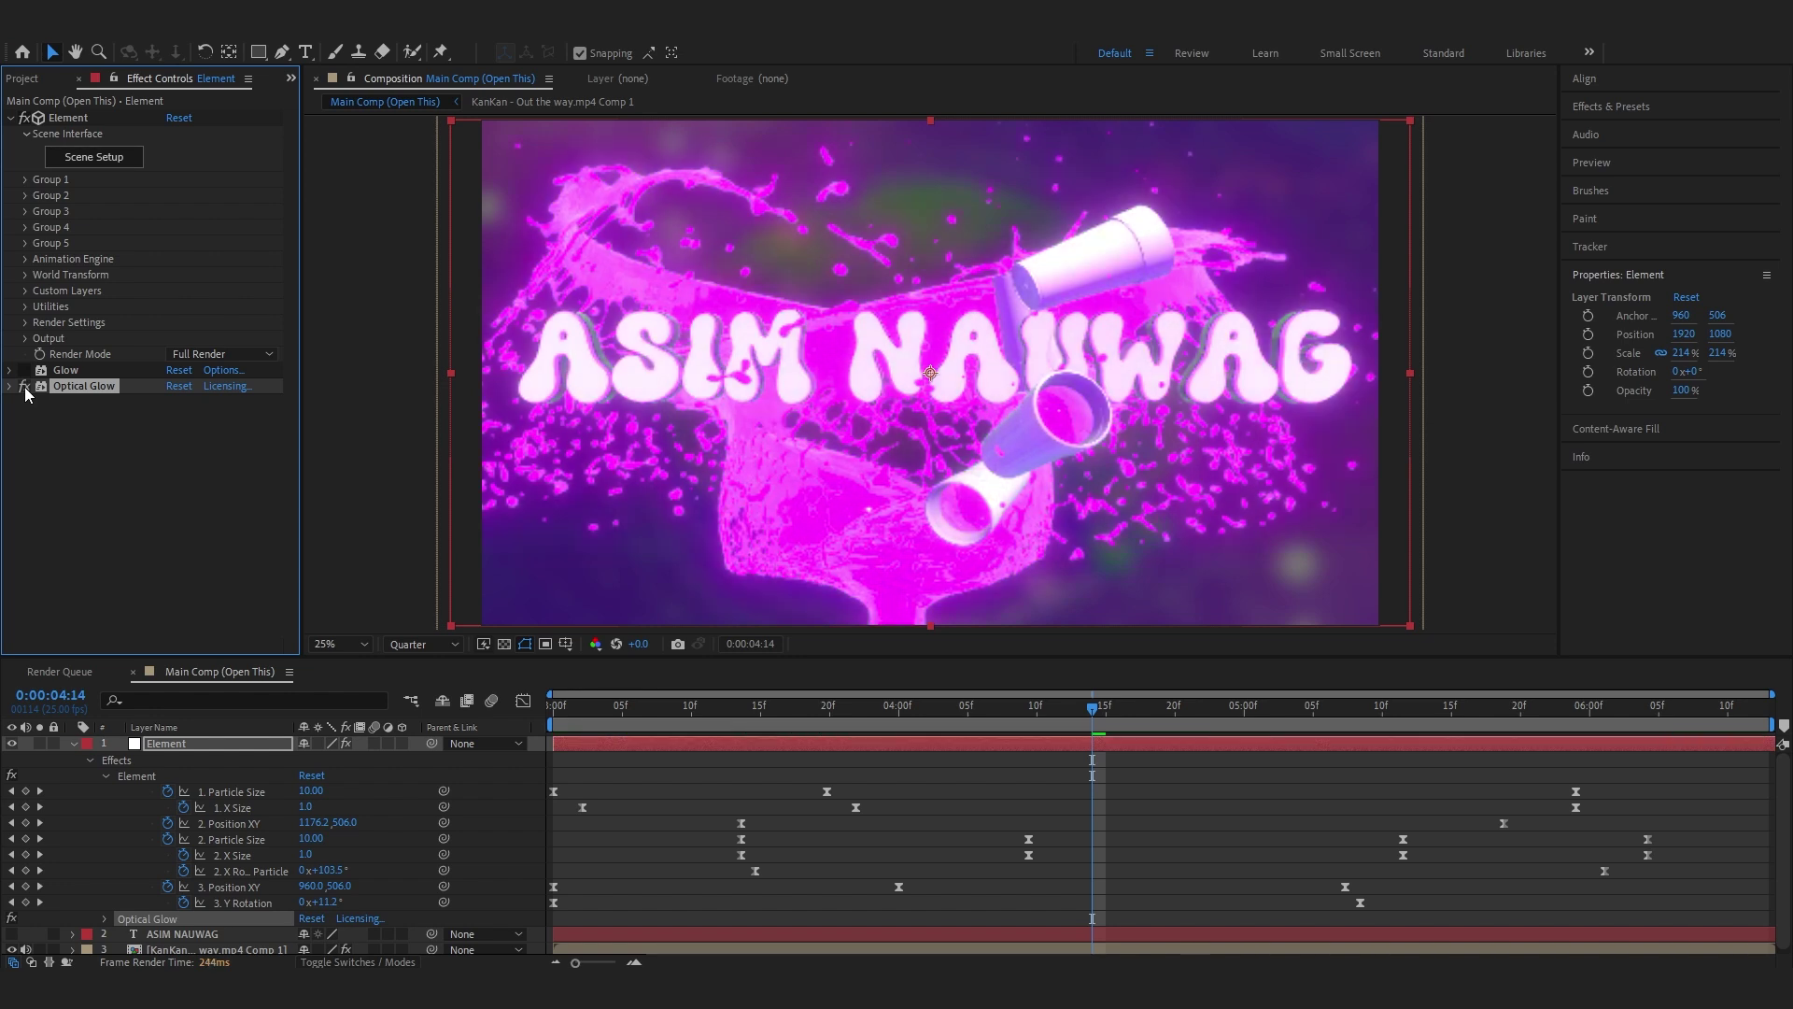
{"action": "left_click", "coordinate": [25, 387]}
{"action": "left_click", "coordinate": [26, 370]}
{"action": "left_click", "coordinate": [26, 371]}
{"action": "left_click", "coordinate": [25, 387]}
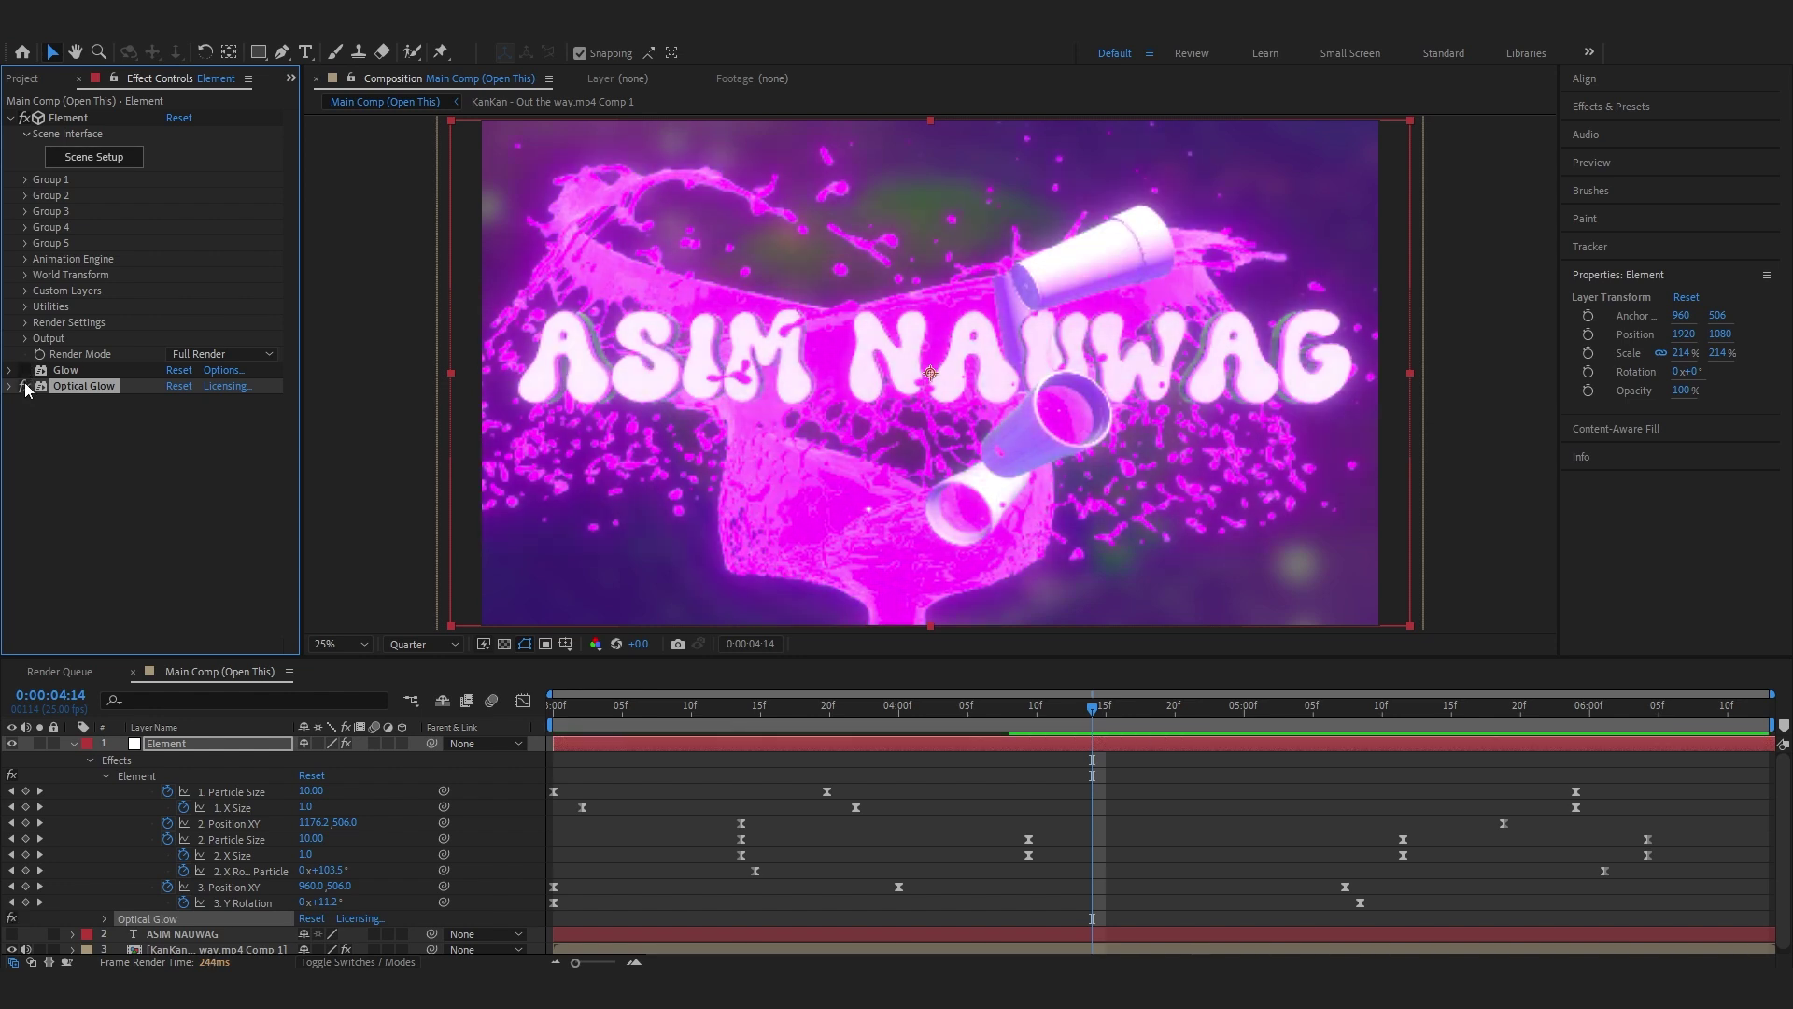
Turn on Element's Motion Blur in Render Settings with 25 samples
{"action": "left_click", "coordinate": [25, 322]}
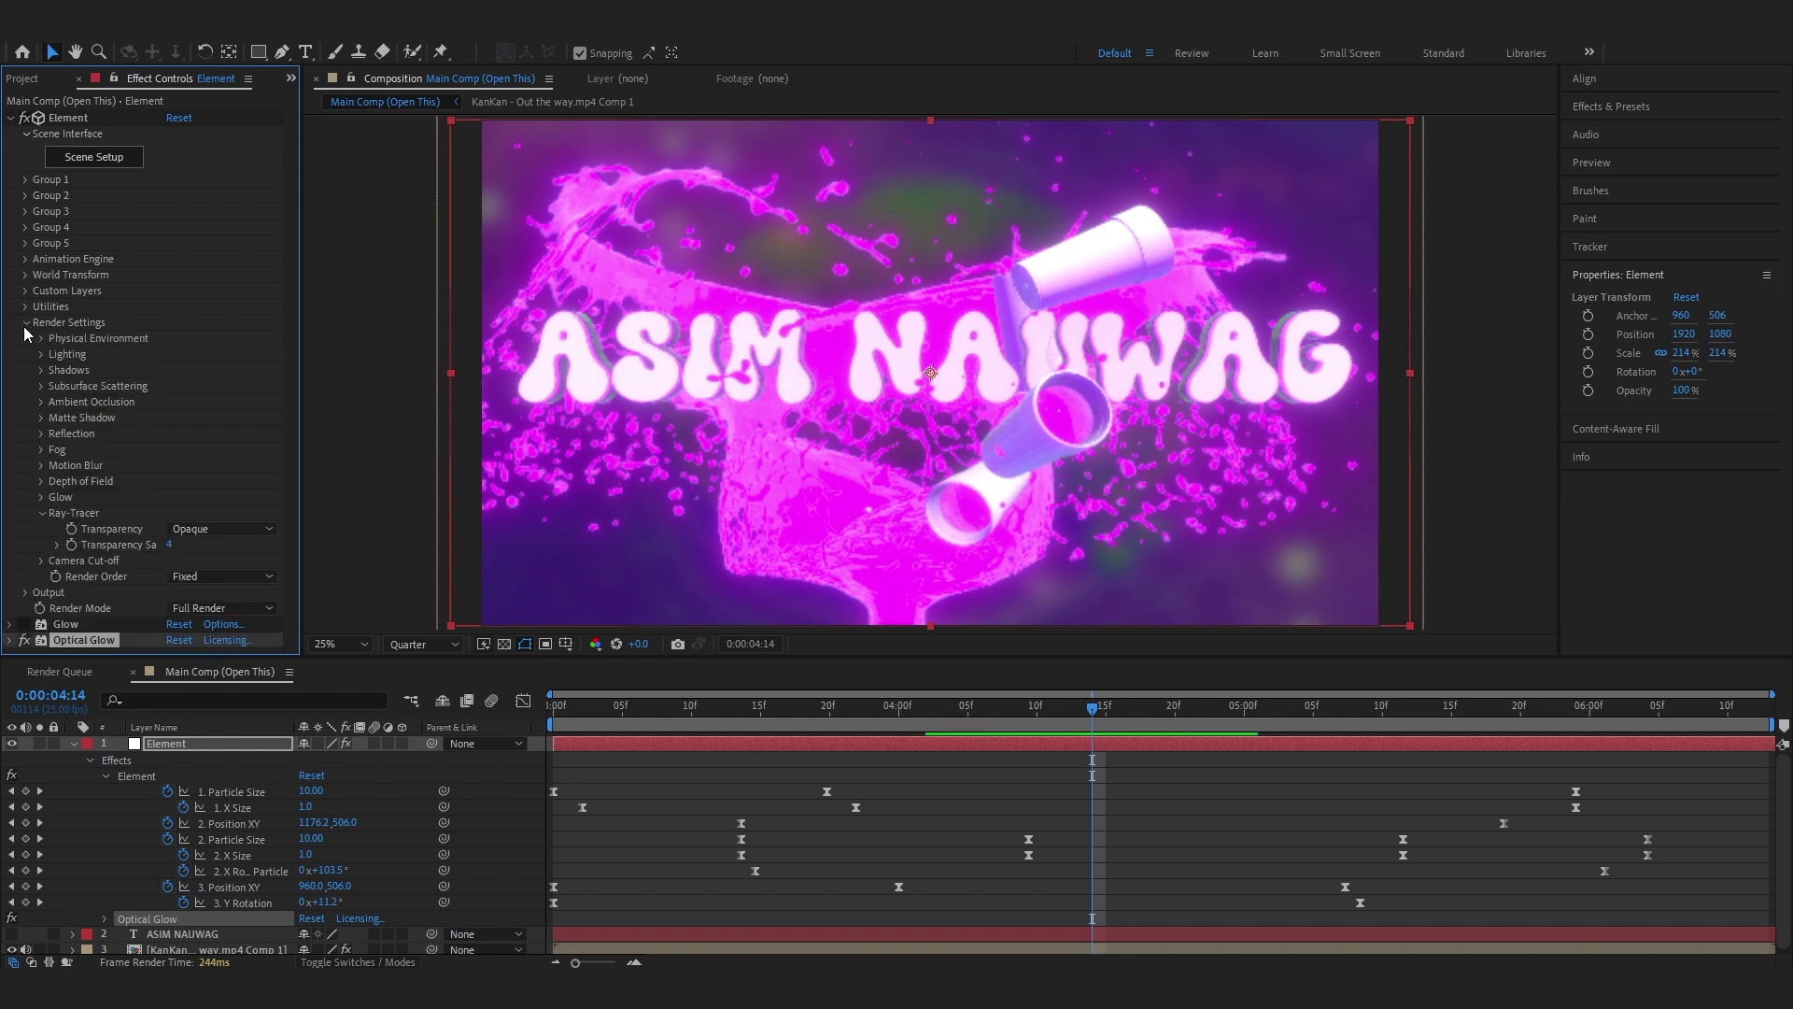
{"action": "left_click", "coordinate": [41, 465]}
{"action": "left_click", "coordinate": [214, 480]}
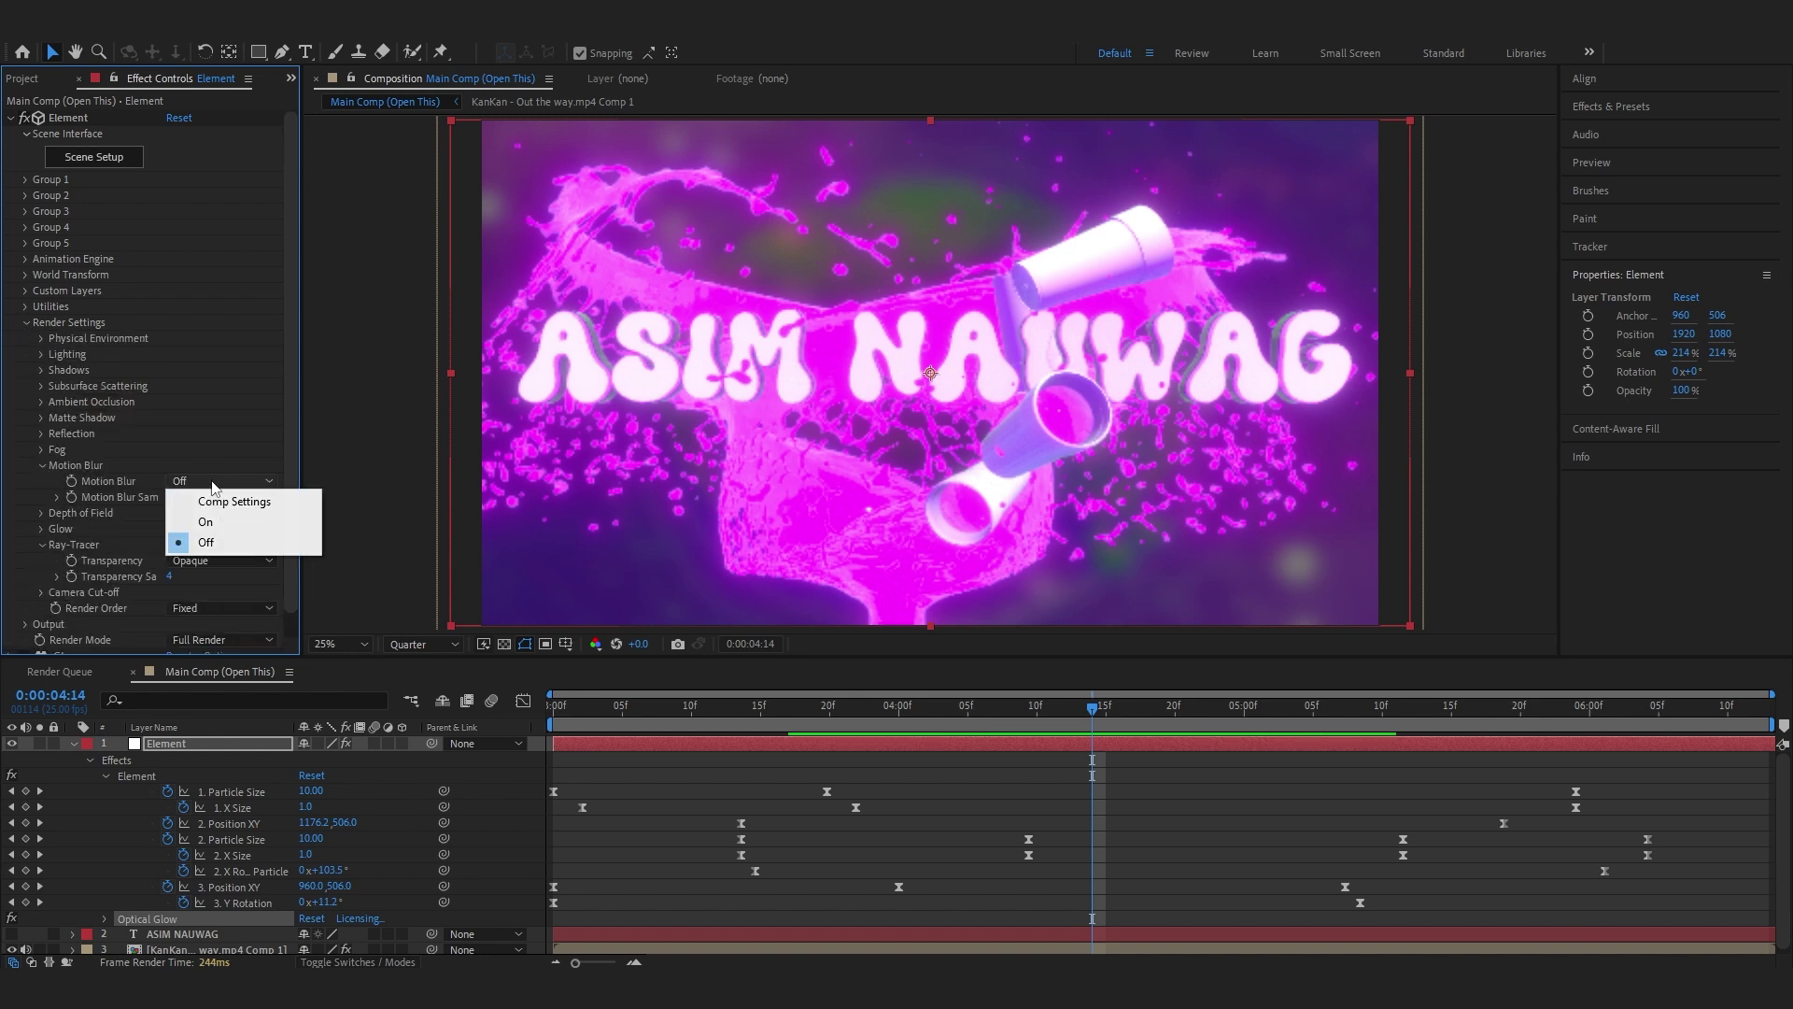
{"action": "left_click", "coordinate": [209, 523]}
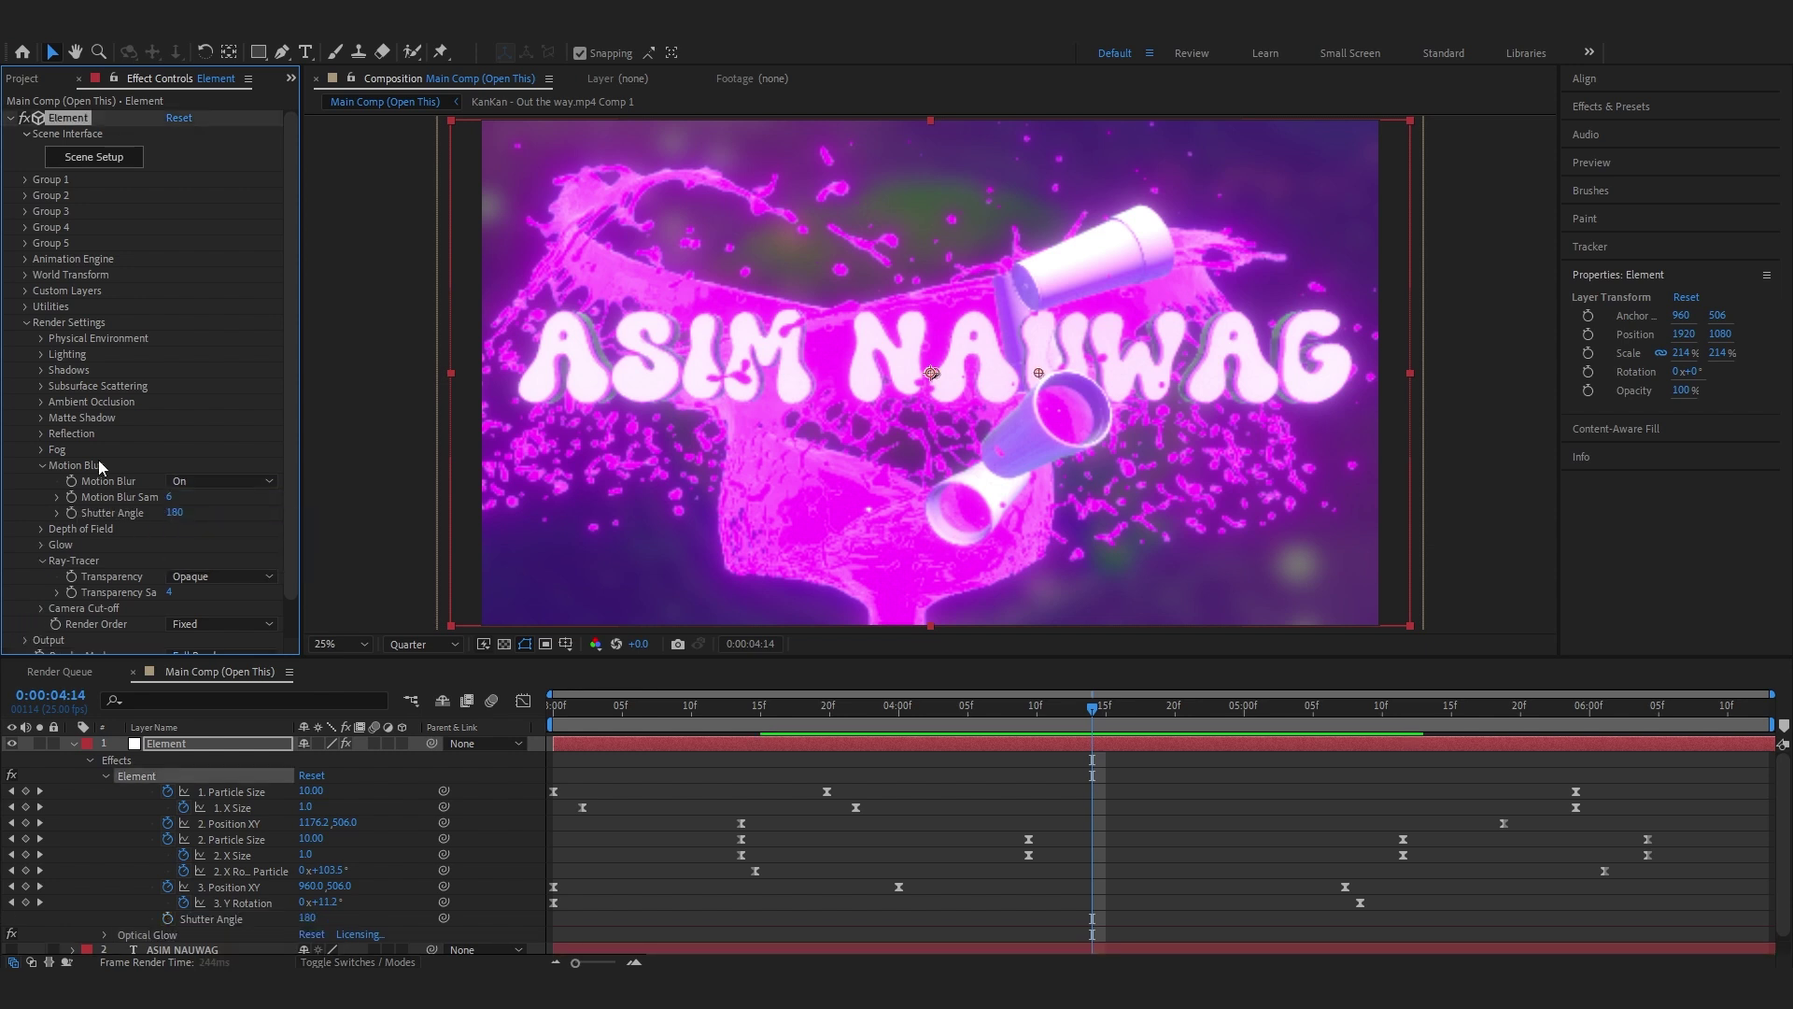
{"action": "left_click", "coordinate": [170, 498]}
{"action": "type", "text": "25"}
{"action": "key", "text": "Return"}
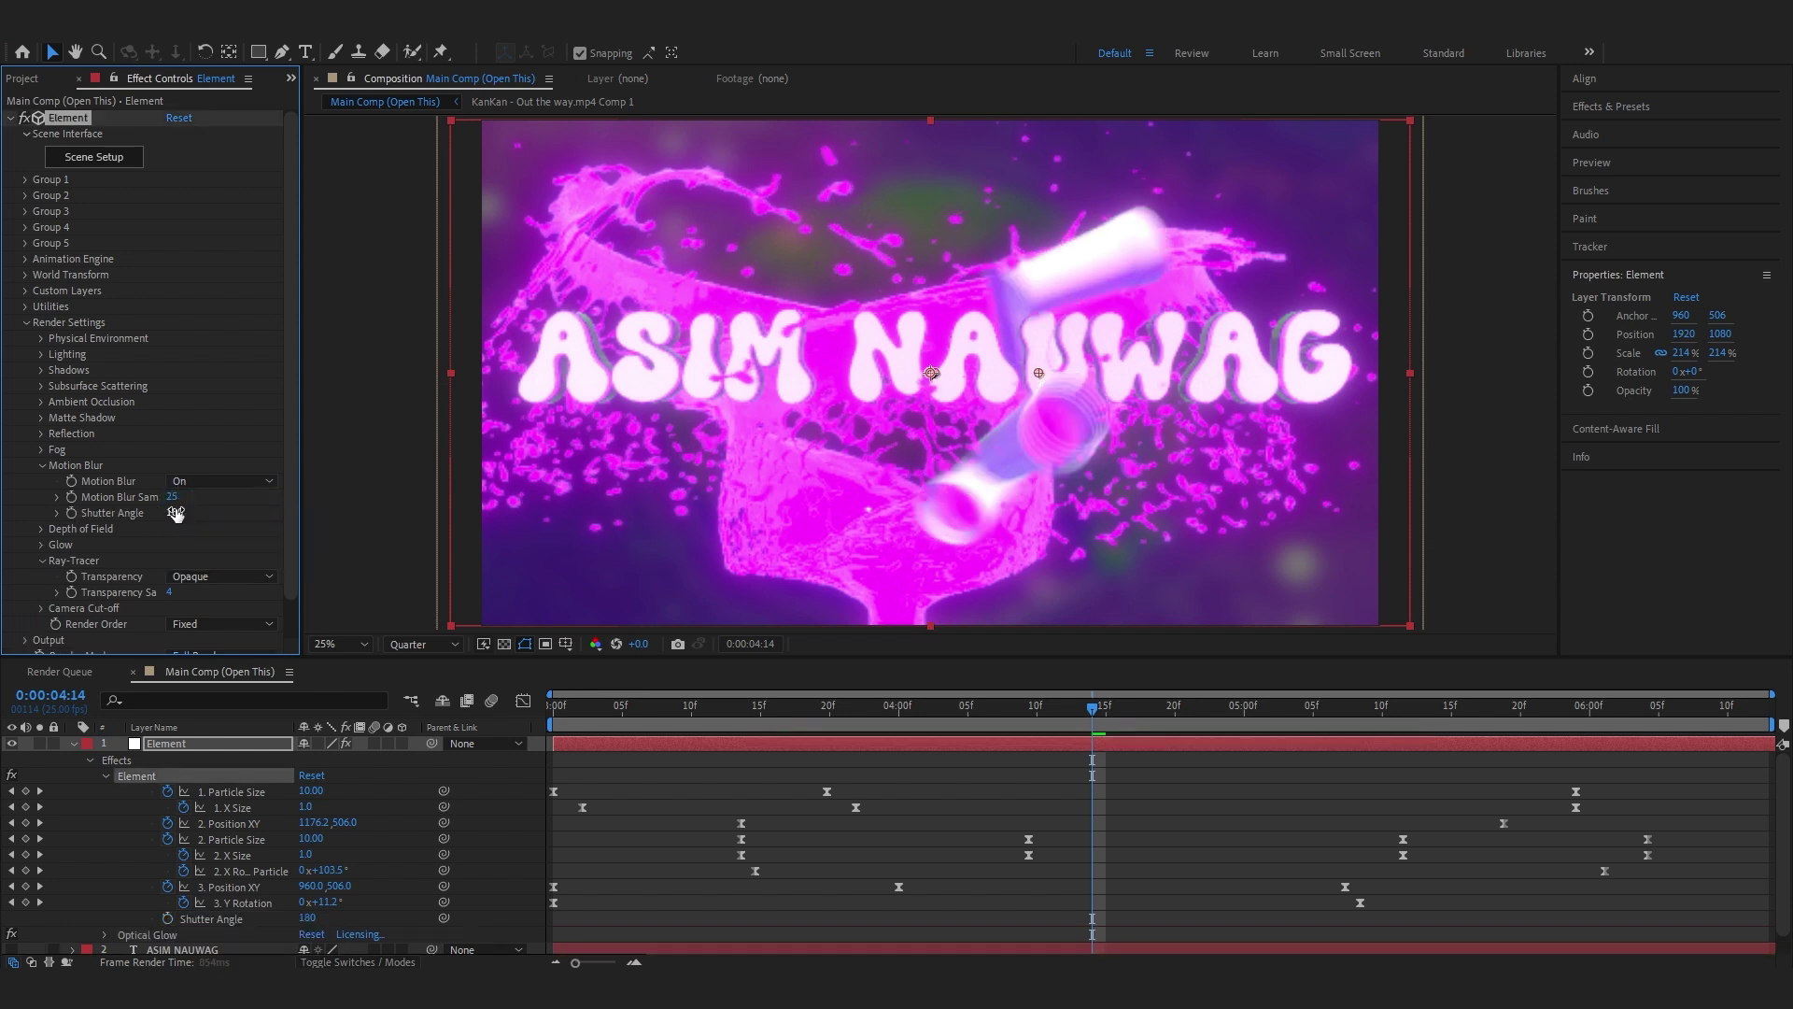
{"action": "scroll", "coordinate": [160, 516], "scroll_direction": "down", "scroll_amount": 1}
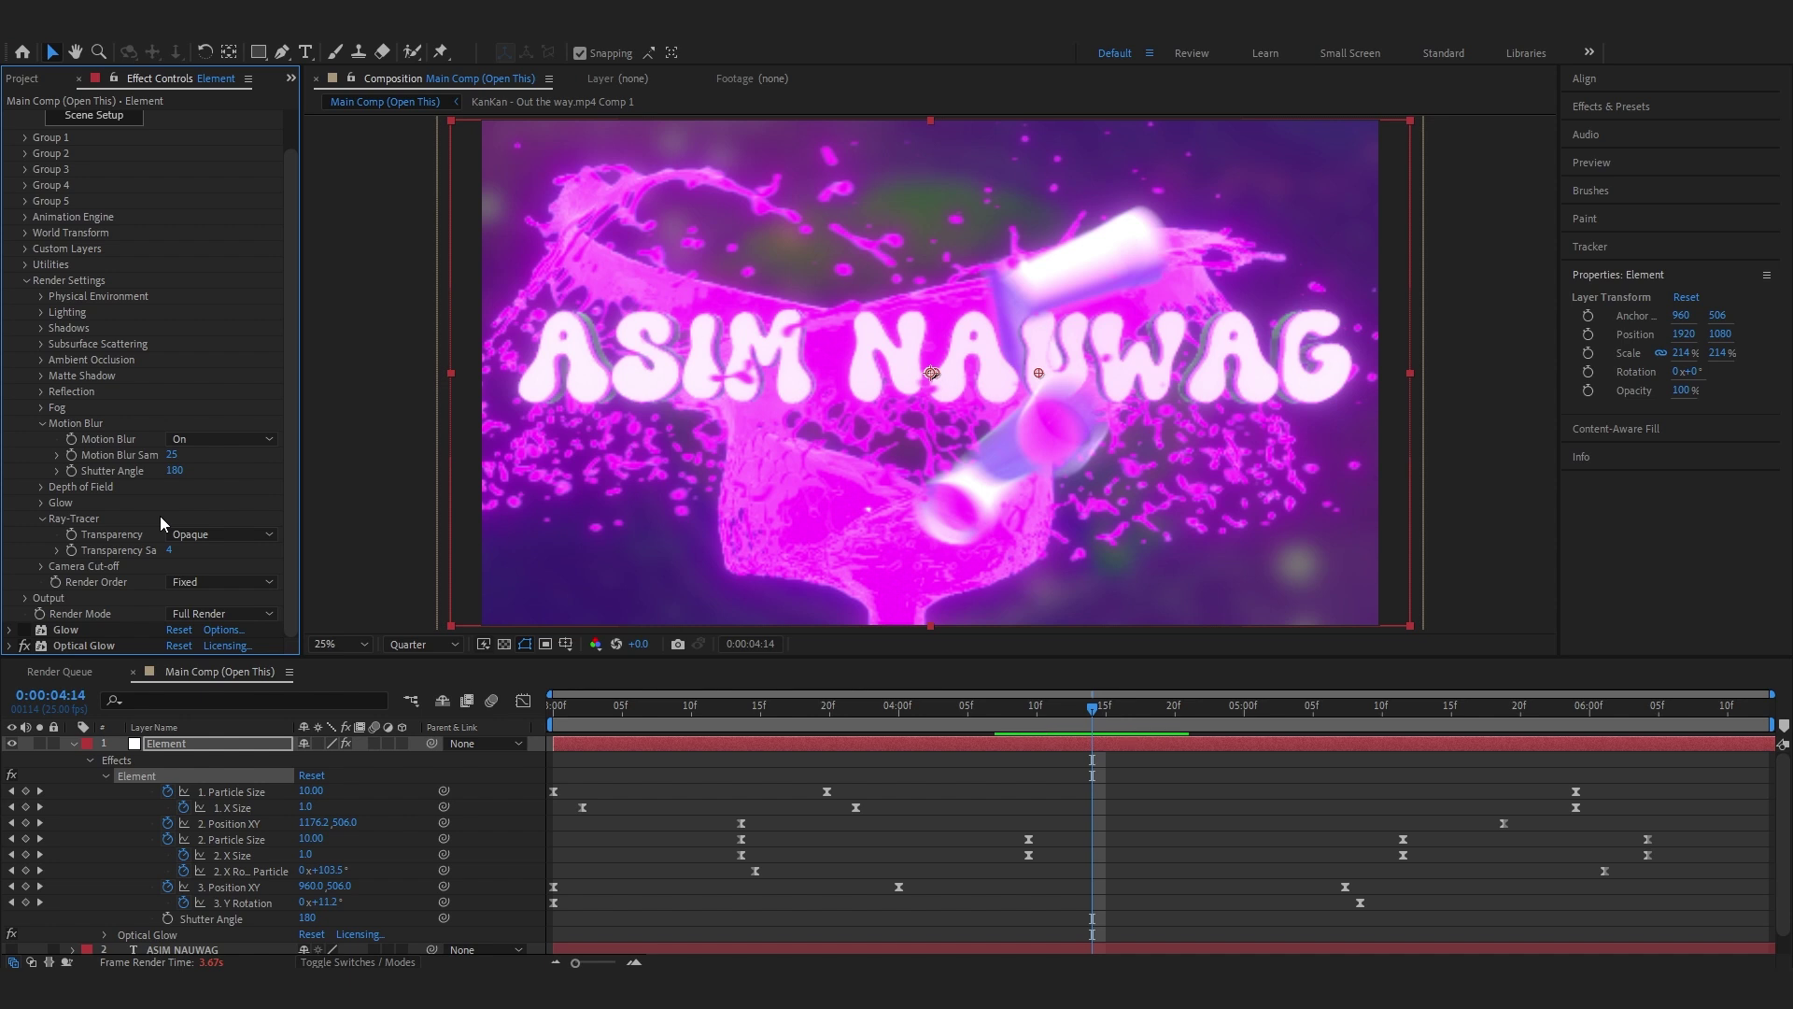
Collapse Element's properties, deselect all layers, and move a few frames later
{"action": "key", "text": "u"}
{"action": "key", "text": "F2"}
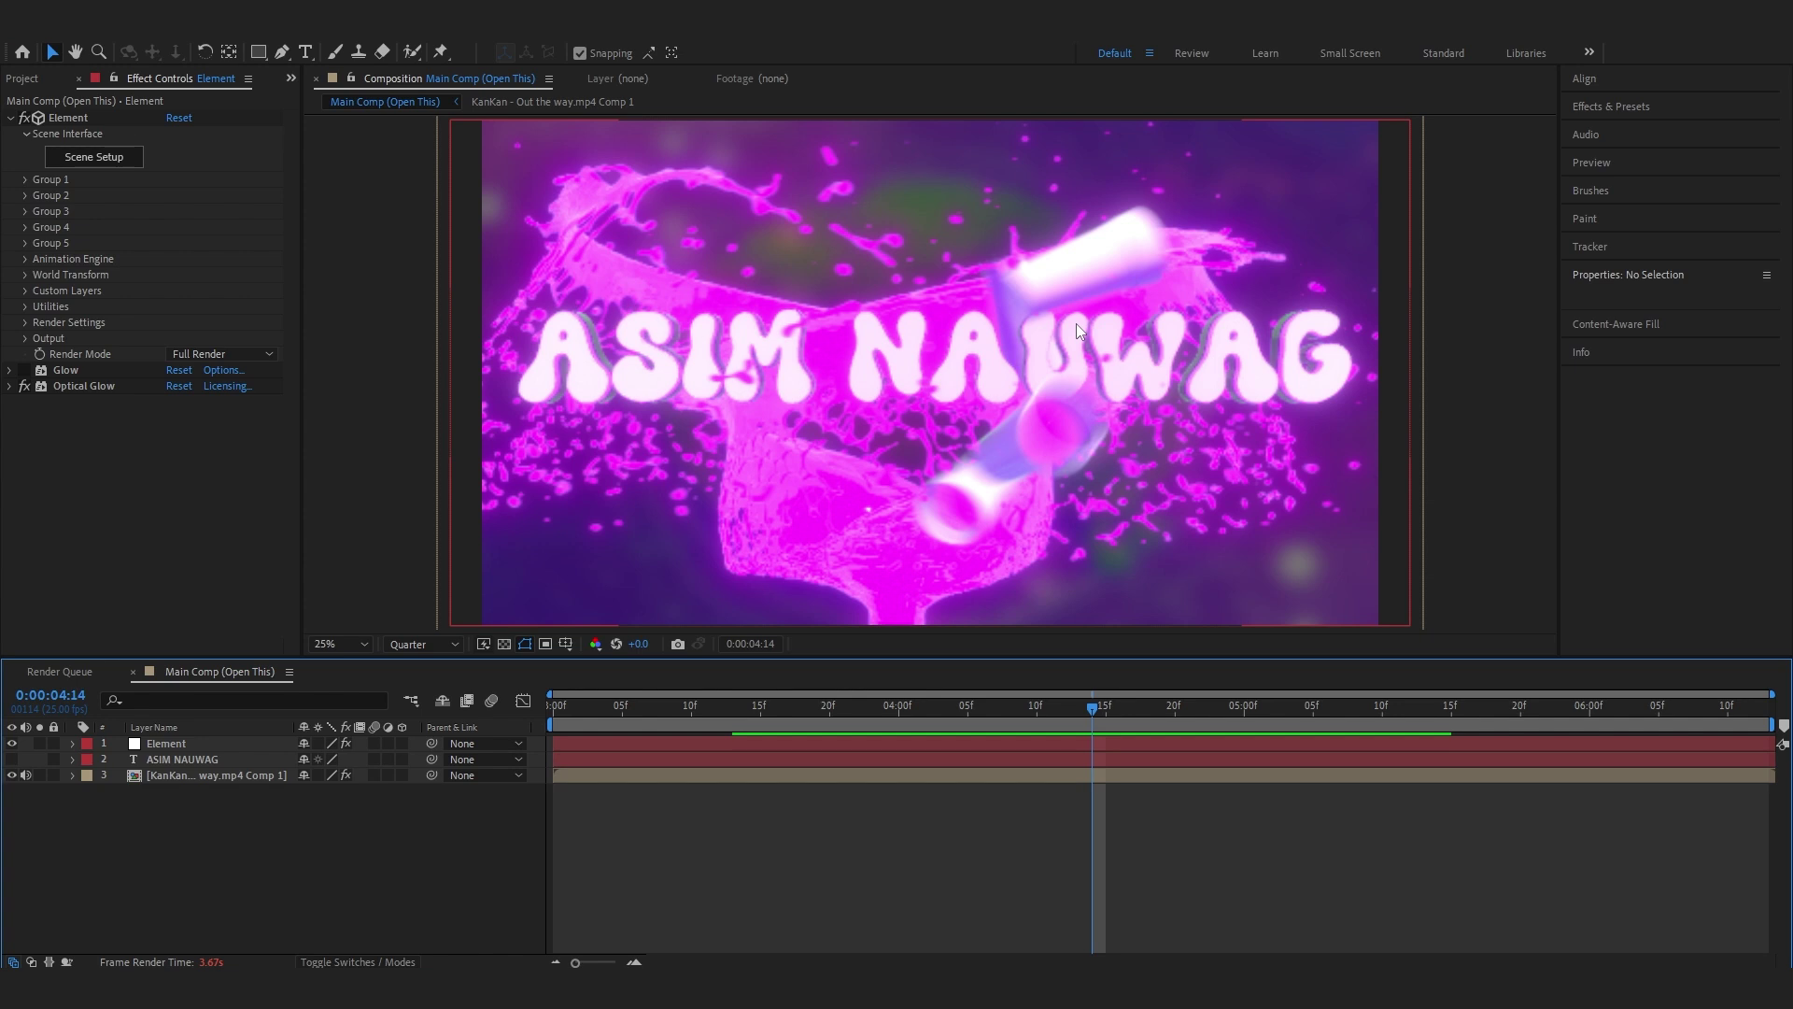
{"action": "left_click", "coordinate": [1157, 736]}
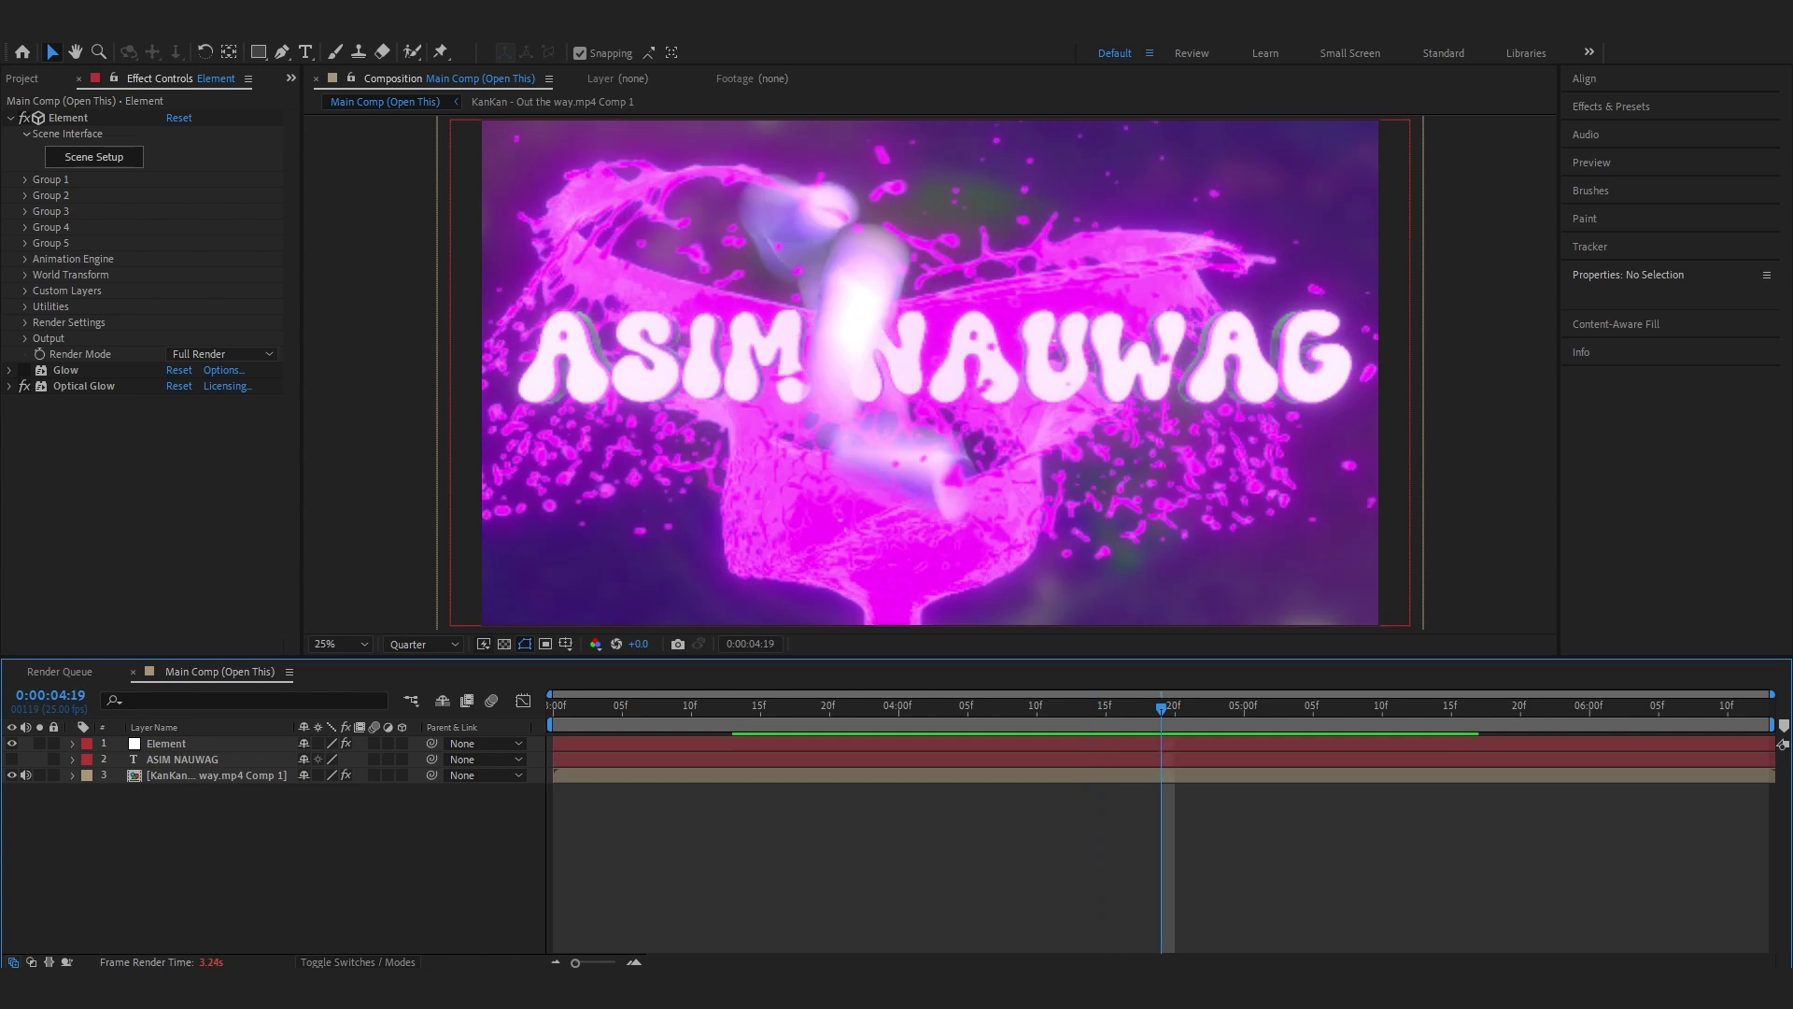
Open the 2.aep project from the title project folder
{"action": "key", "text": "alt+Tab"}
{"action": "left_click_drag", "start_coordinate": [1256, 166], "coordinate": [939, 162]}
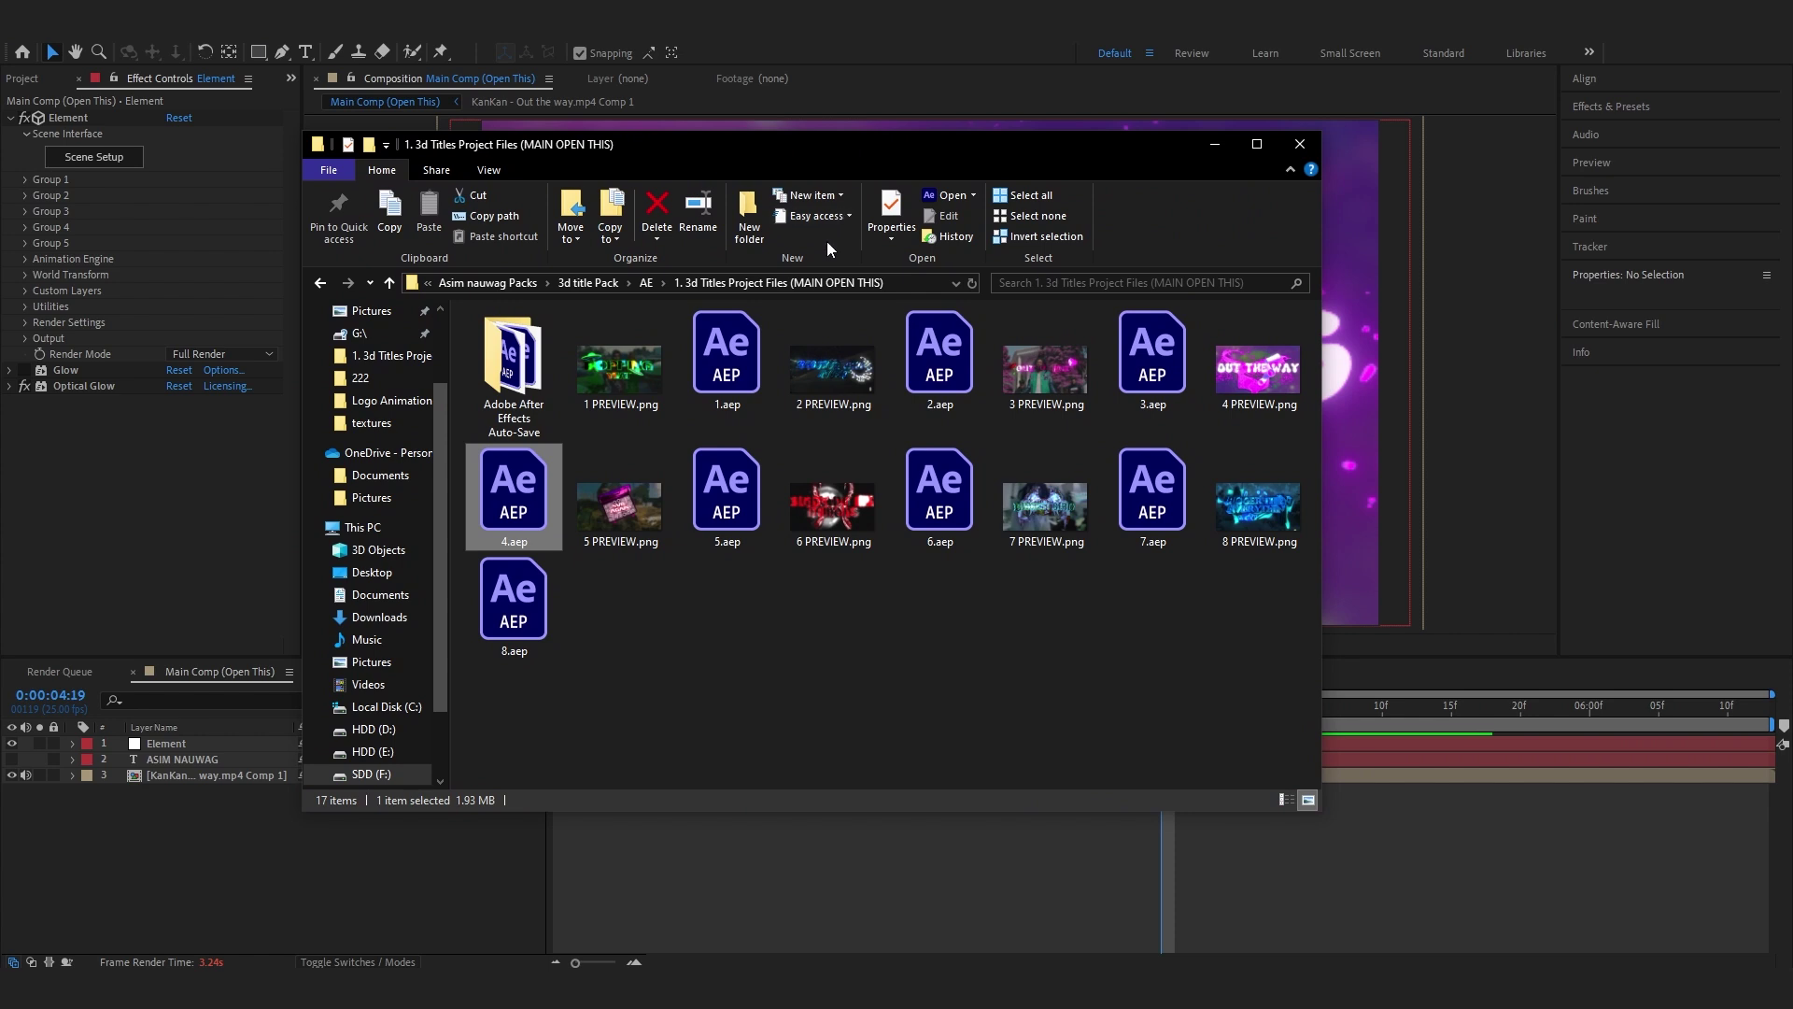
{"action": "left_click", "coordinate": [954, 367]}
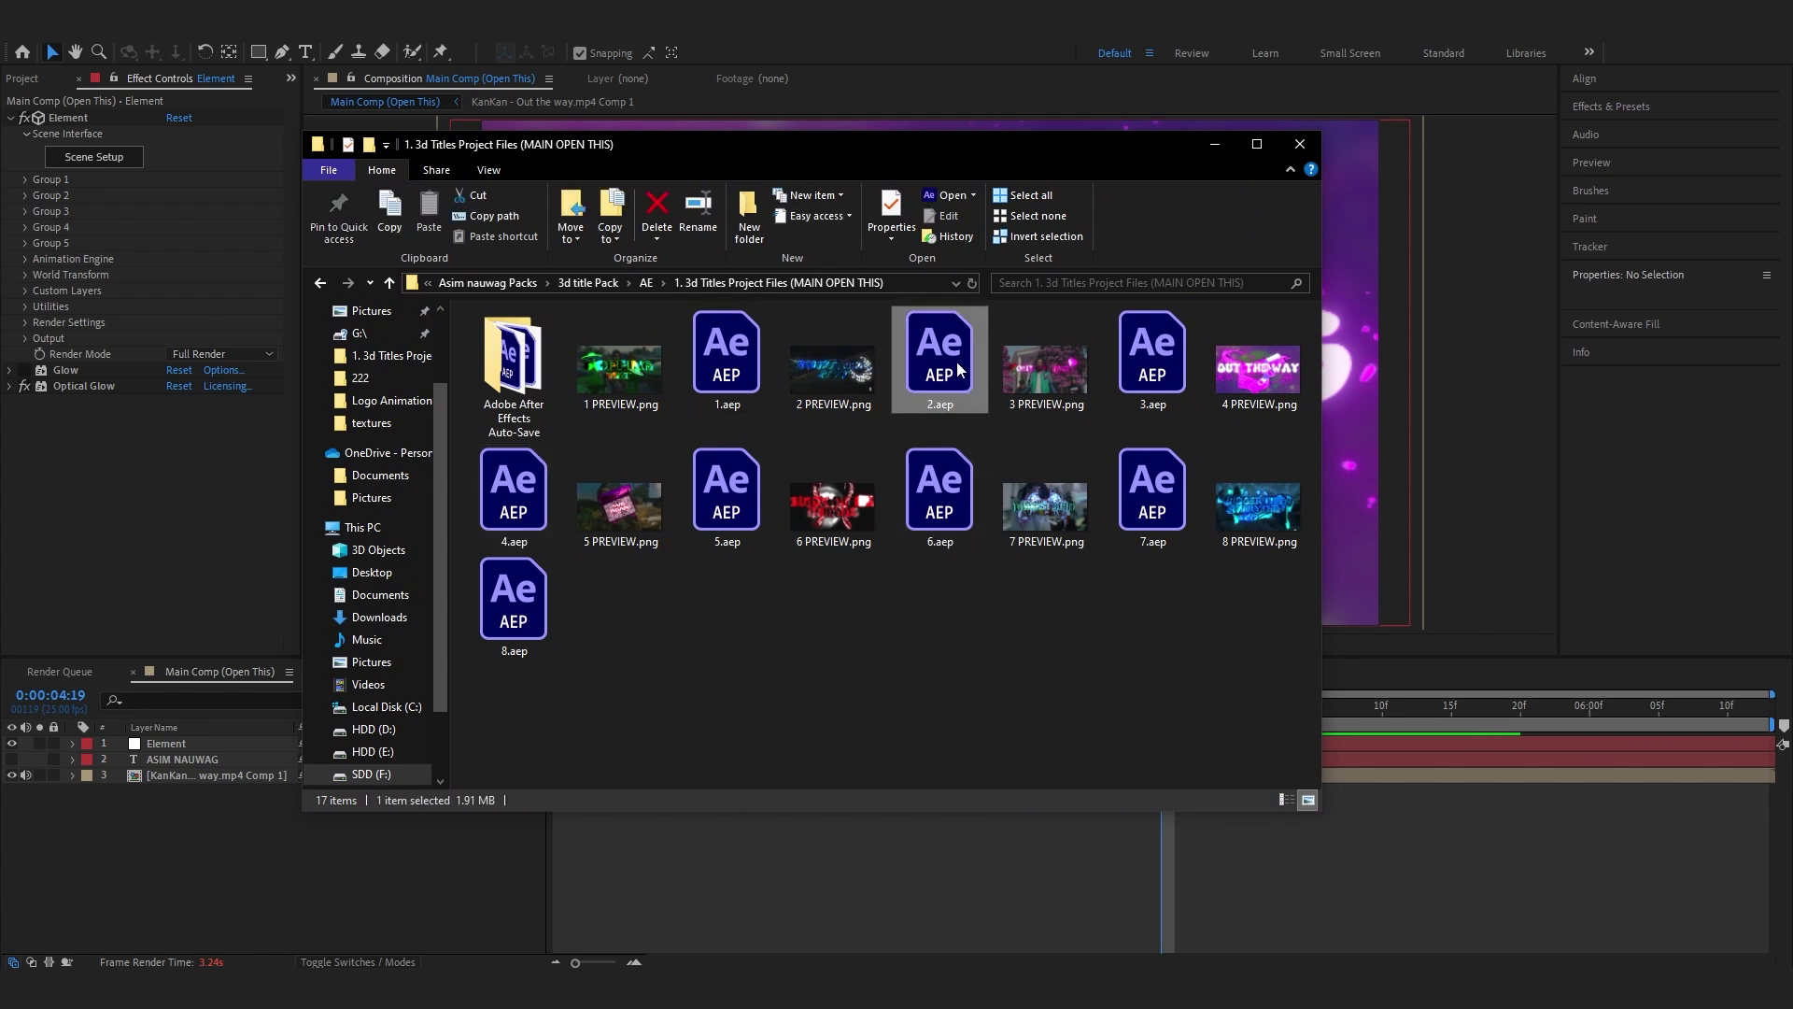
{"action": "double_click", "coordinate": [959, 368]}
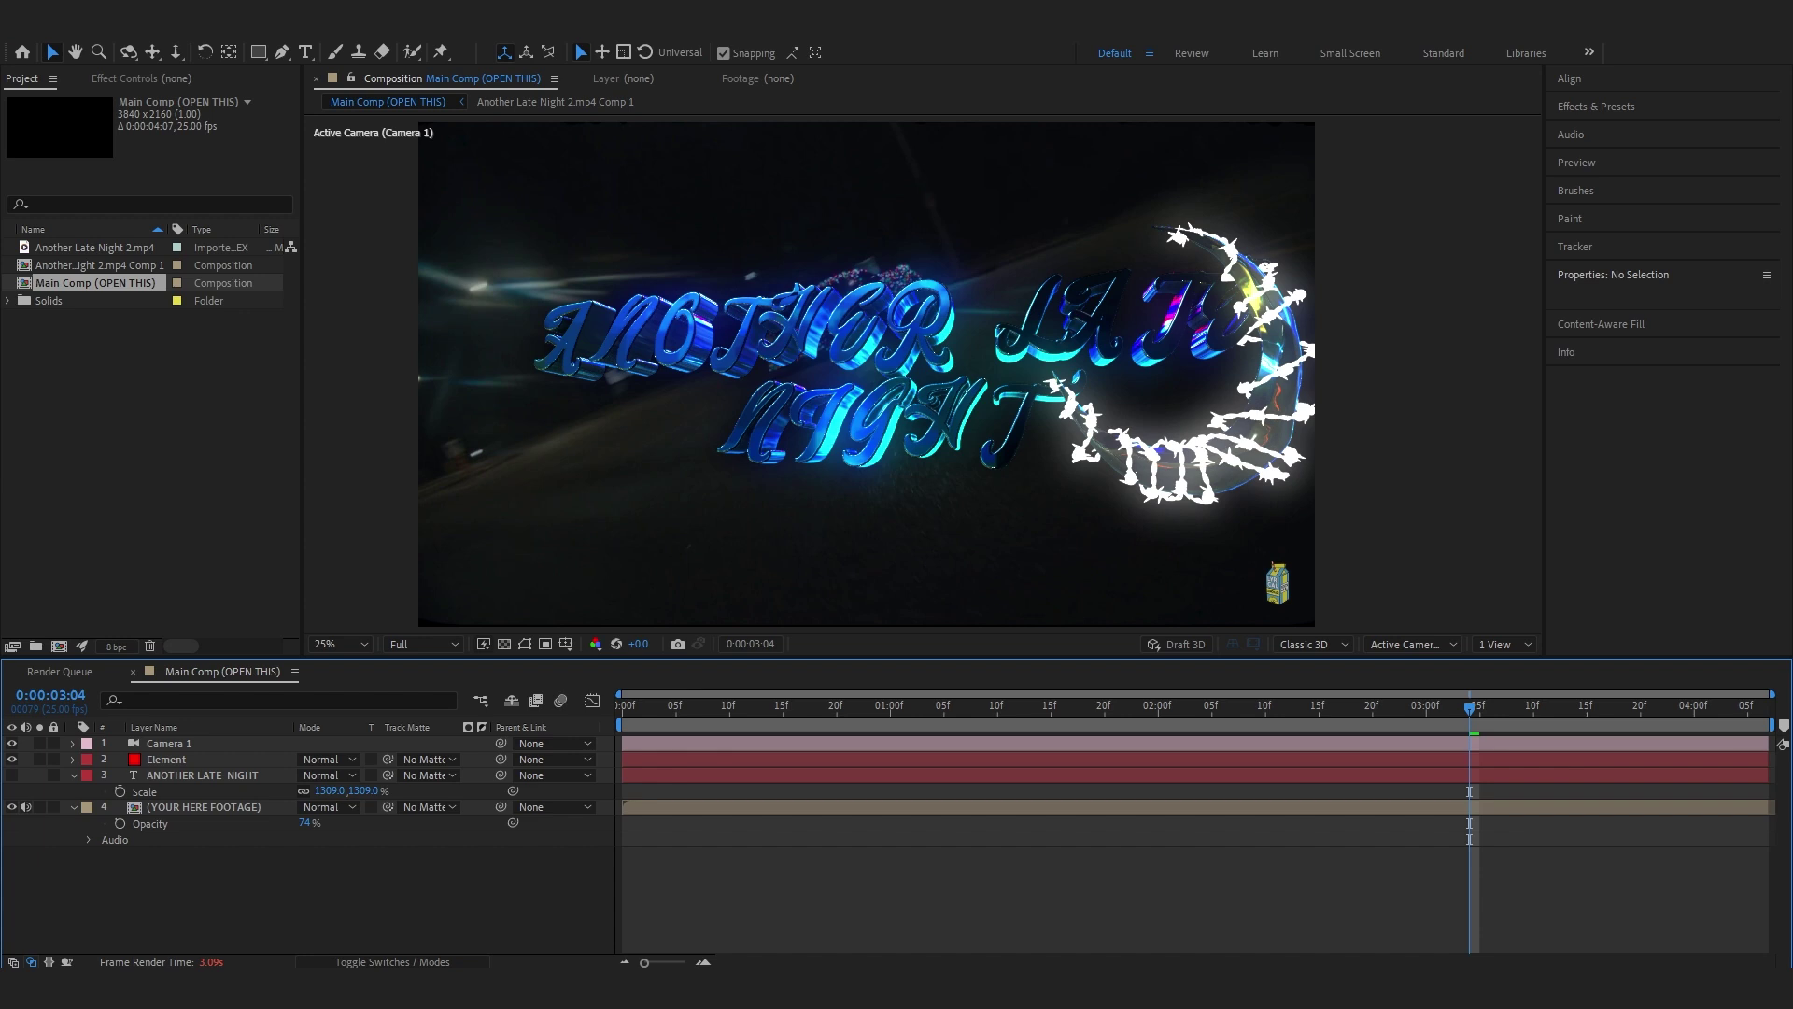